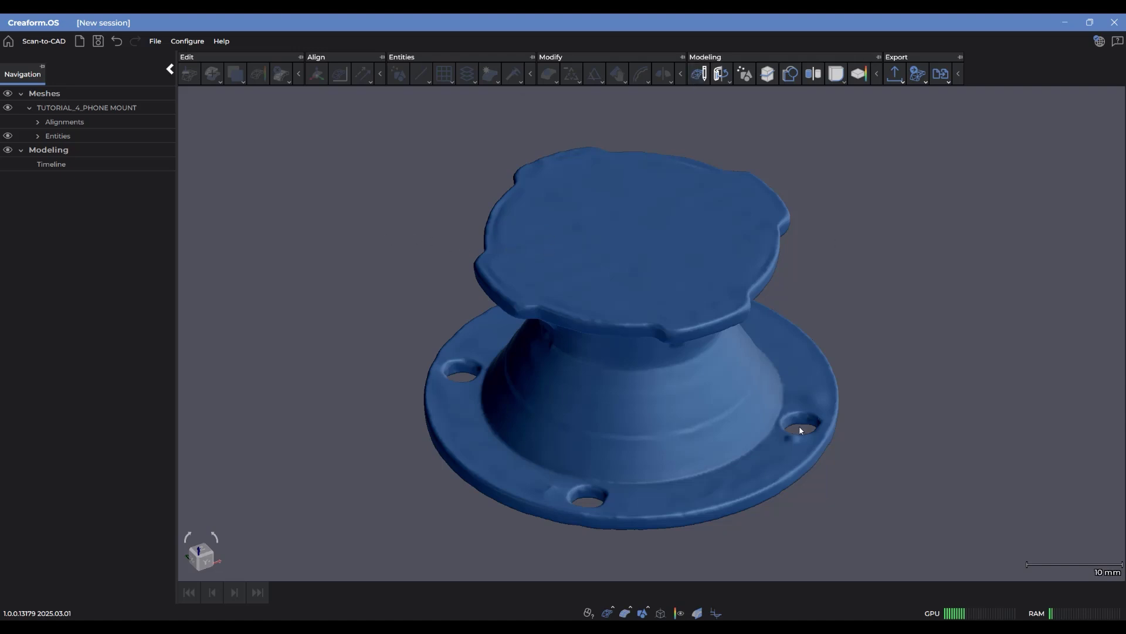
Start Sketch 1 on Plane XY, offset 1.2813 mm up through the base plate
left_click(700, 73)
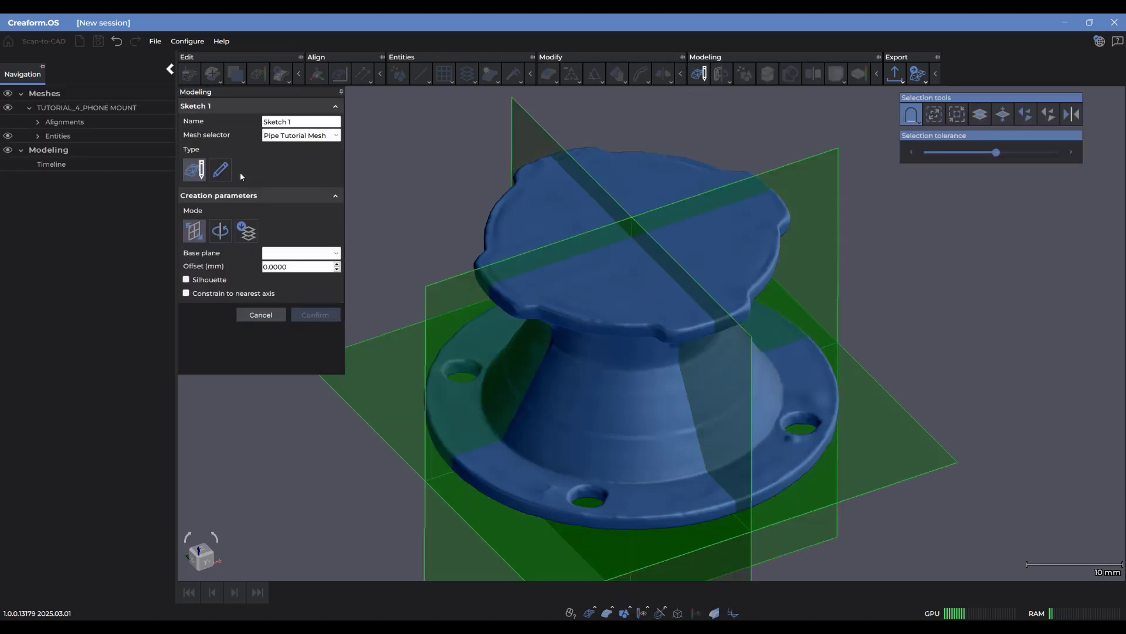
scroll(440, 168, "down", 2)
left_click_drag(440, 168, 489, 187)
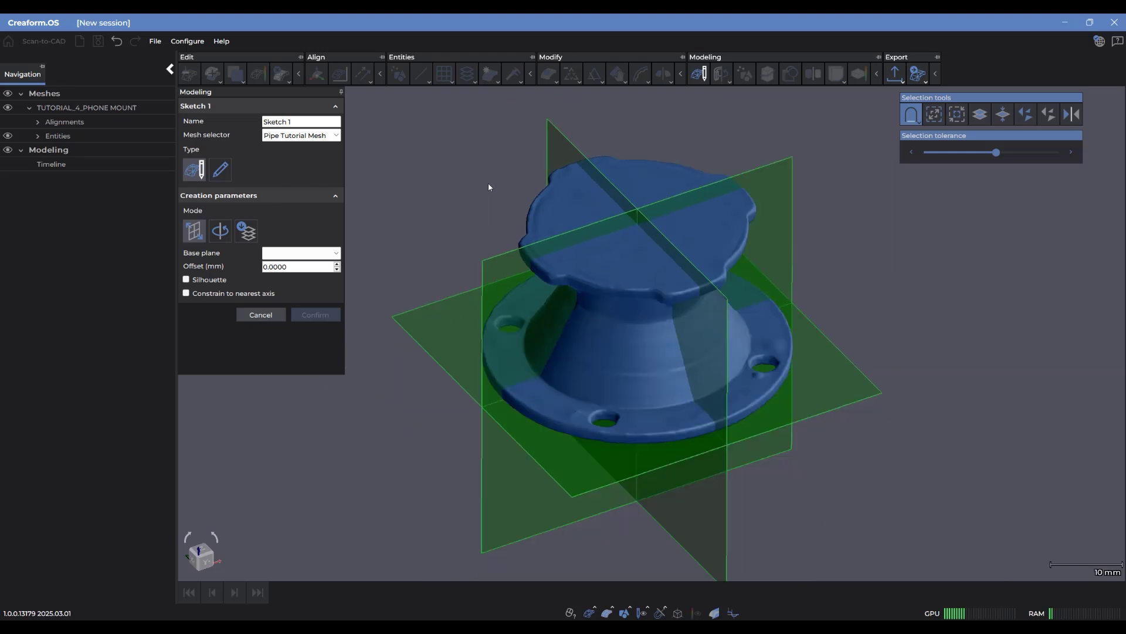
left_click(450, 326)
mouse_move(637, 329)
left_mouse_down()
mouse_move(662, 355)
mouse_move(581, 422)
left_mouse_up()
scroll(581, 421, "up", 2)
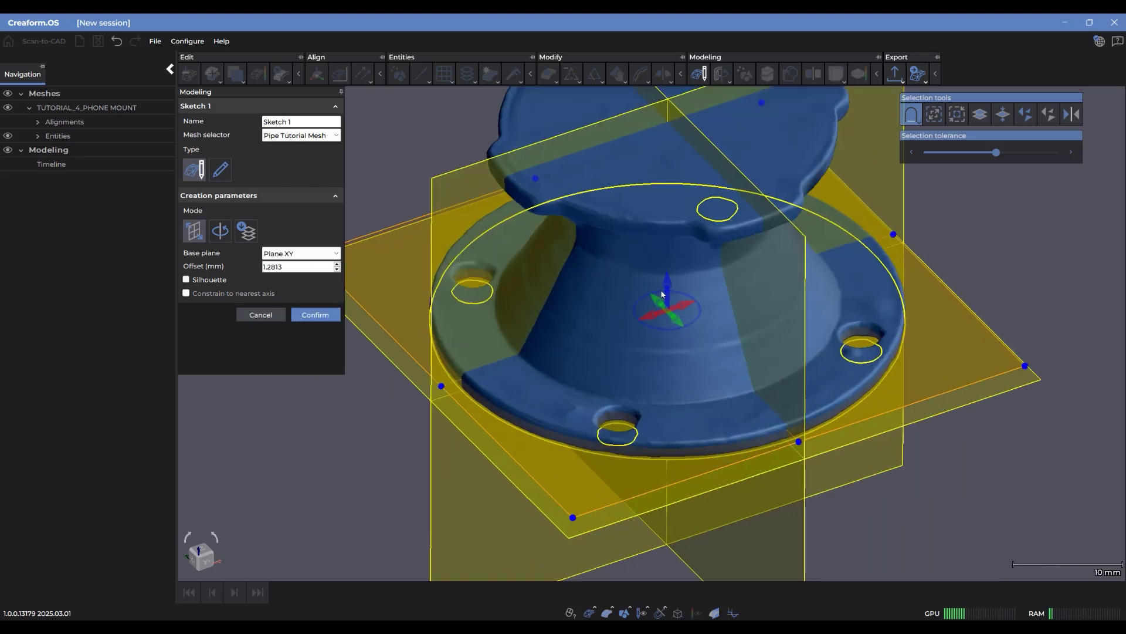
right_click_drag(541, 229, 455, 215)
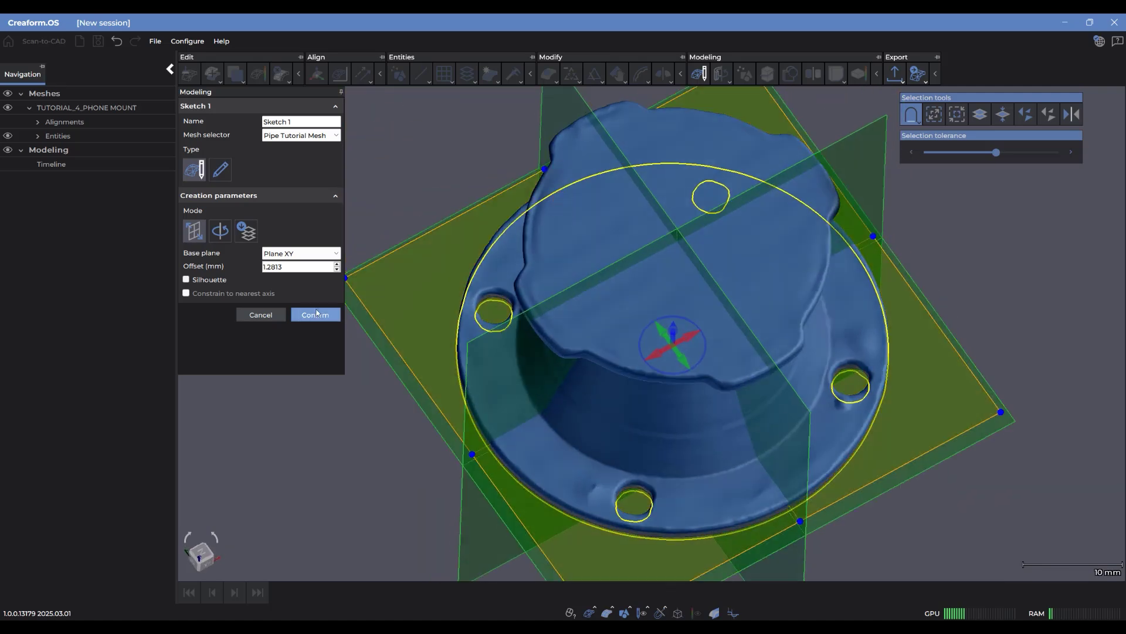
left_click(315, 315)
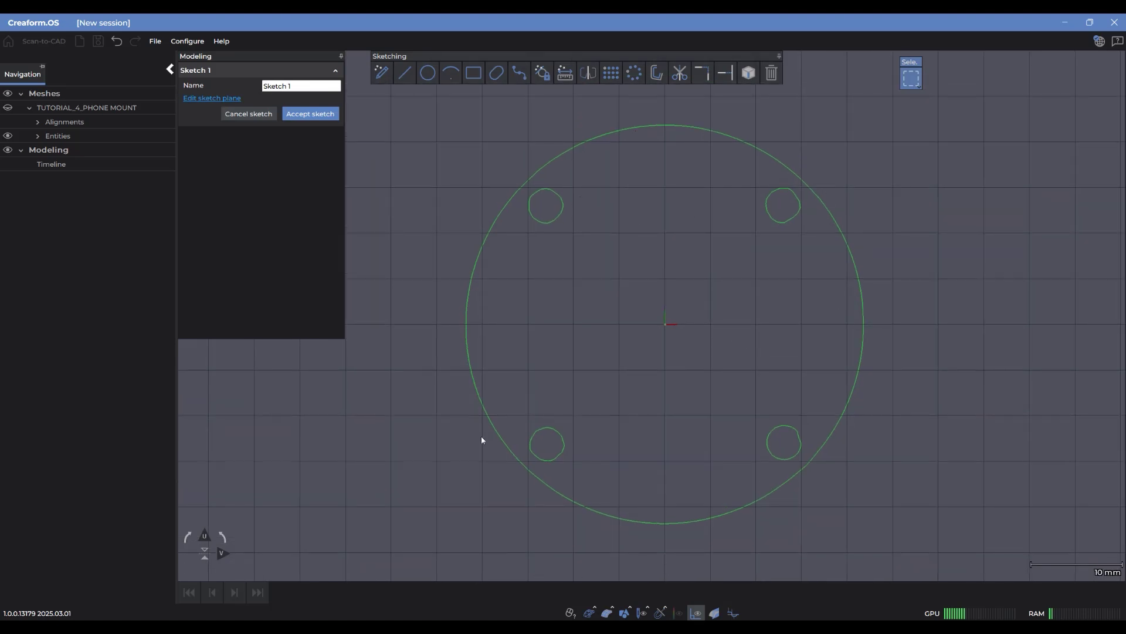
Fit circles to the flange's outer edge and both left-hand hole outlines
left_click(427, 73)
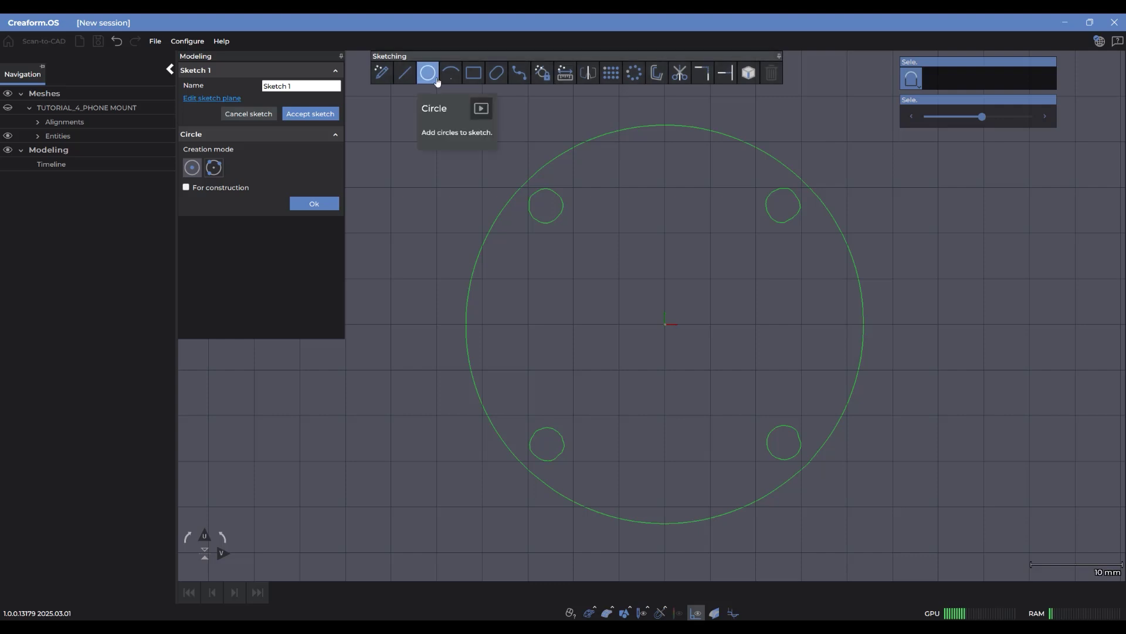
key("ctrl")
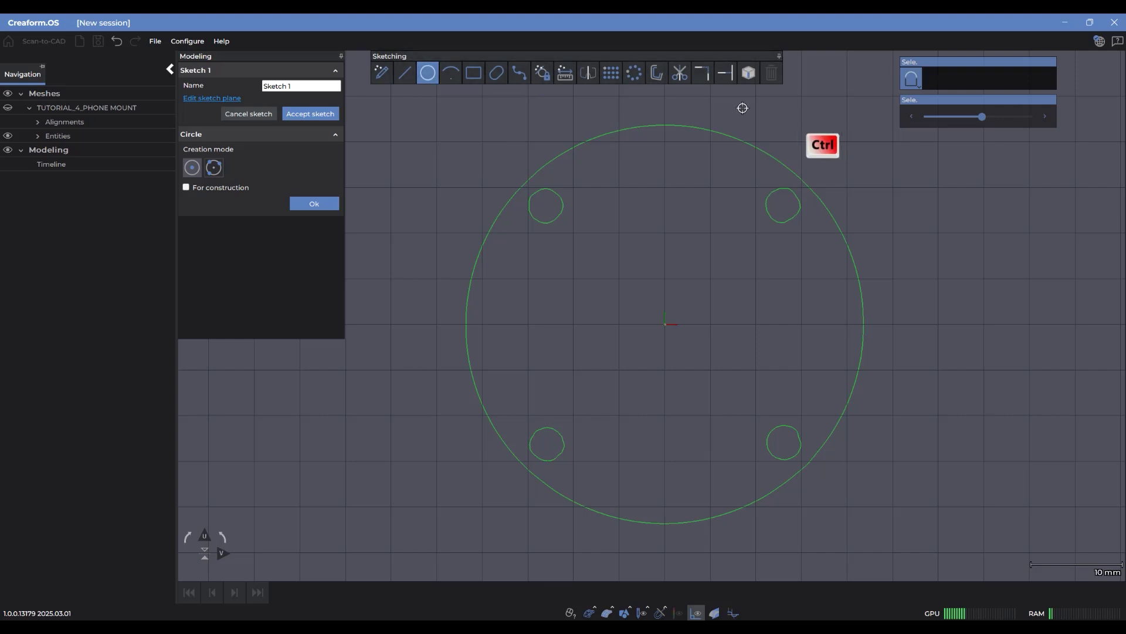
left_click(596, 133, "ctrl")
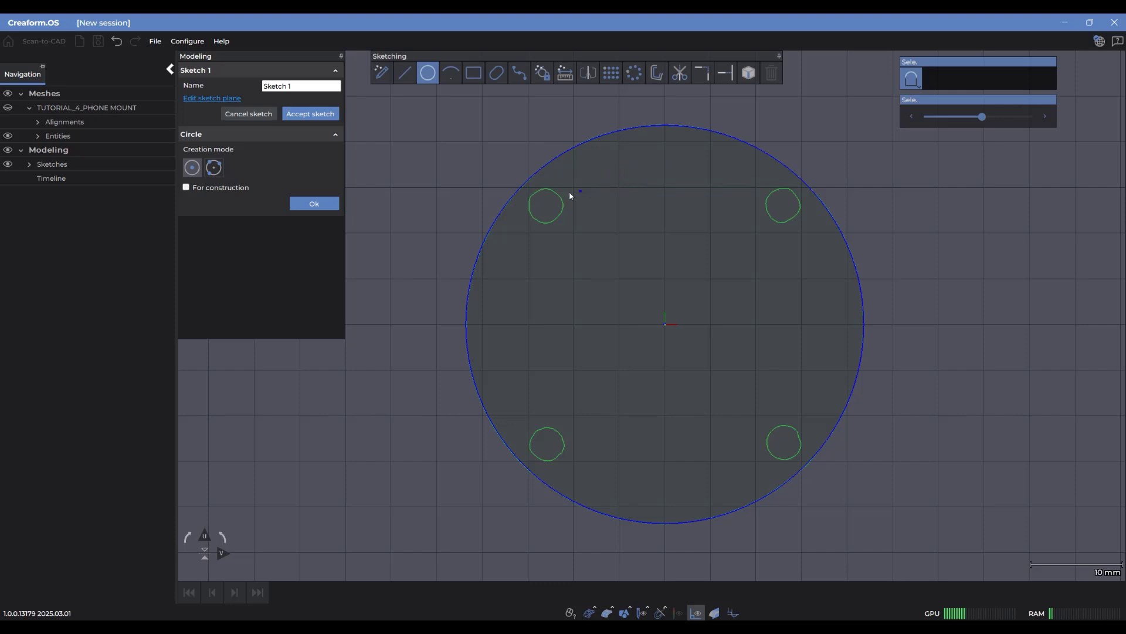
left_click(547, 429, "ctrl")
Draw a centre-and-diameter circle on the top-right hole and fit one to the bottom-right hole
left_click(193, 169)
left_click(783, 207)
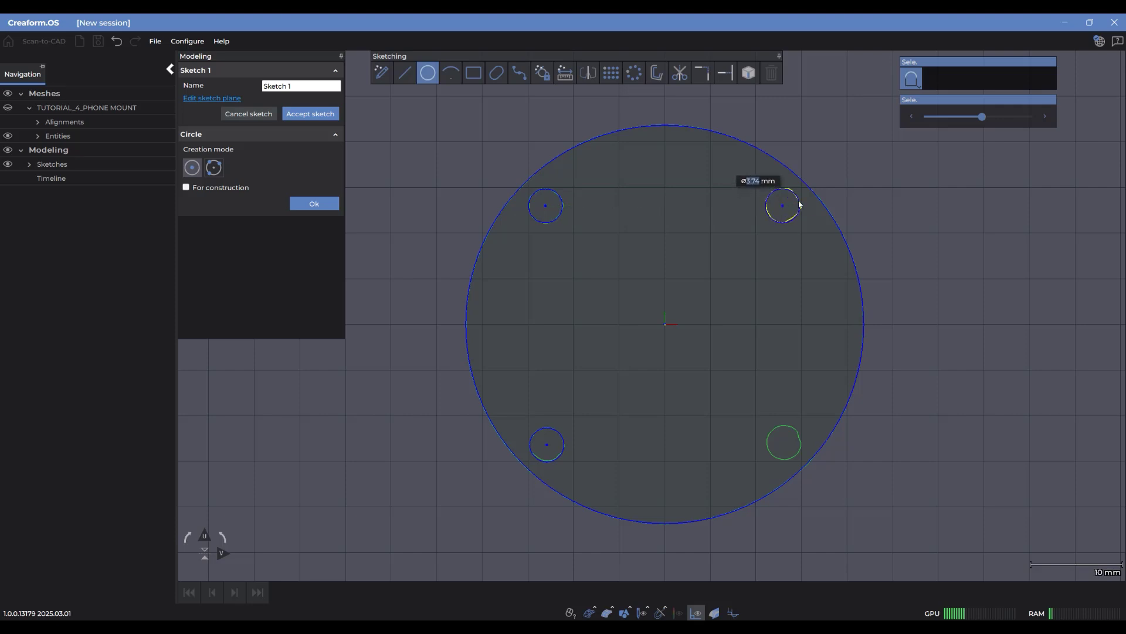
left_click(799, 204)
left_click(221, 170)
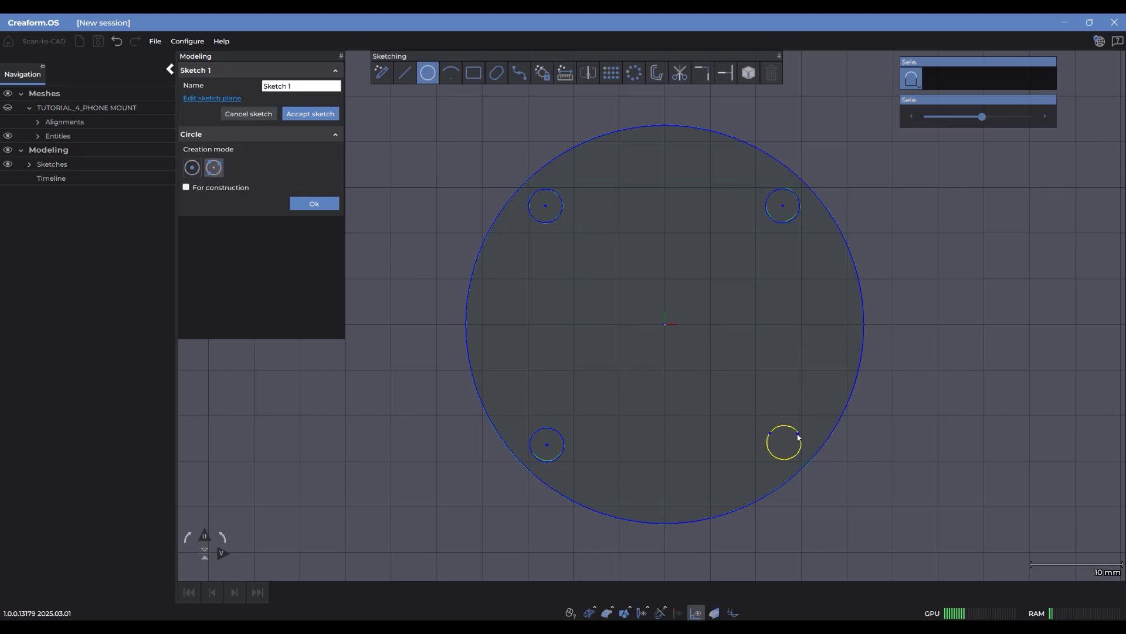
left_click(787, 456)
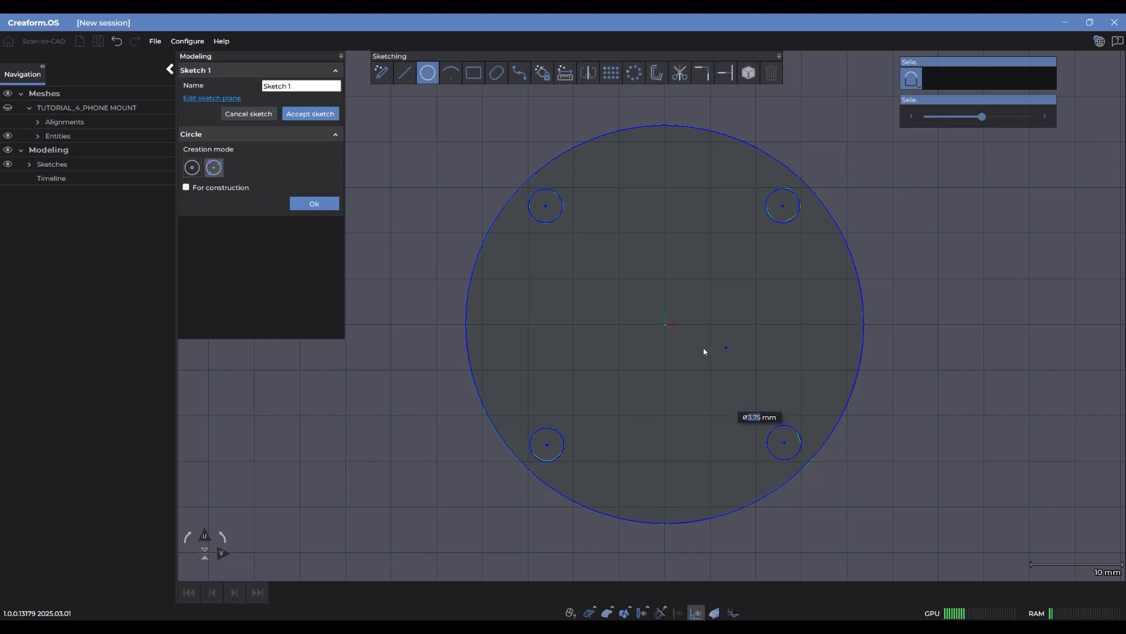
key("Escape")
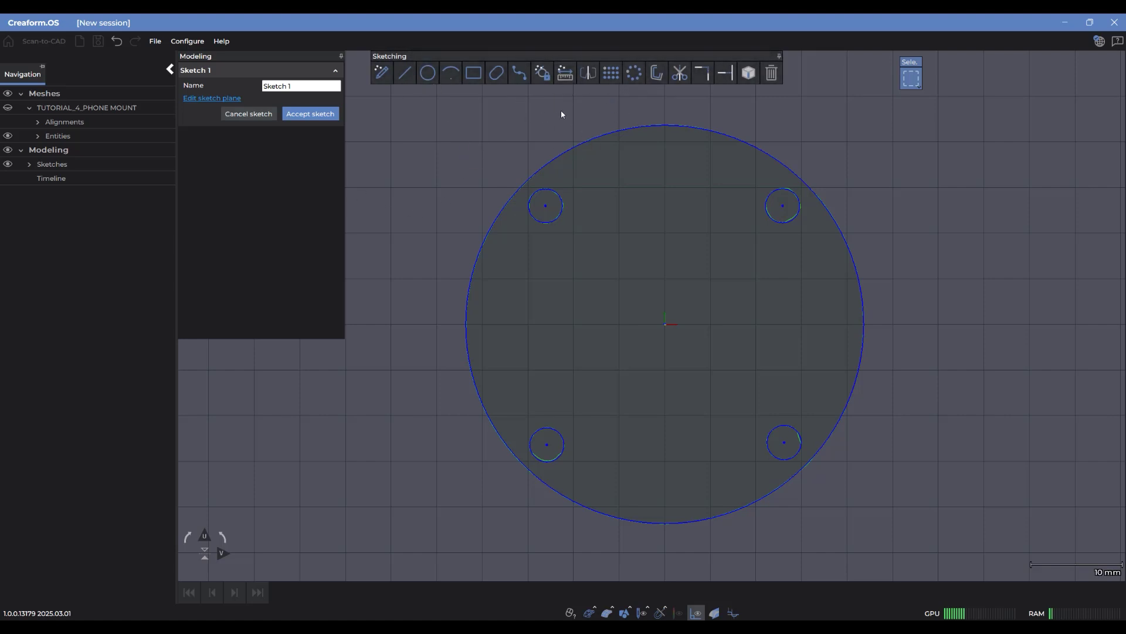
Give the flange circle a 43.50 mm diameter and the top-left hole a 3.75 mm diameter
left_click(565, 73)
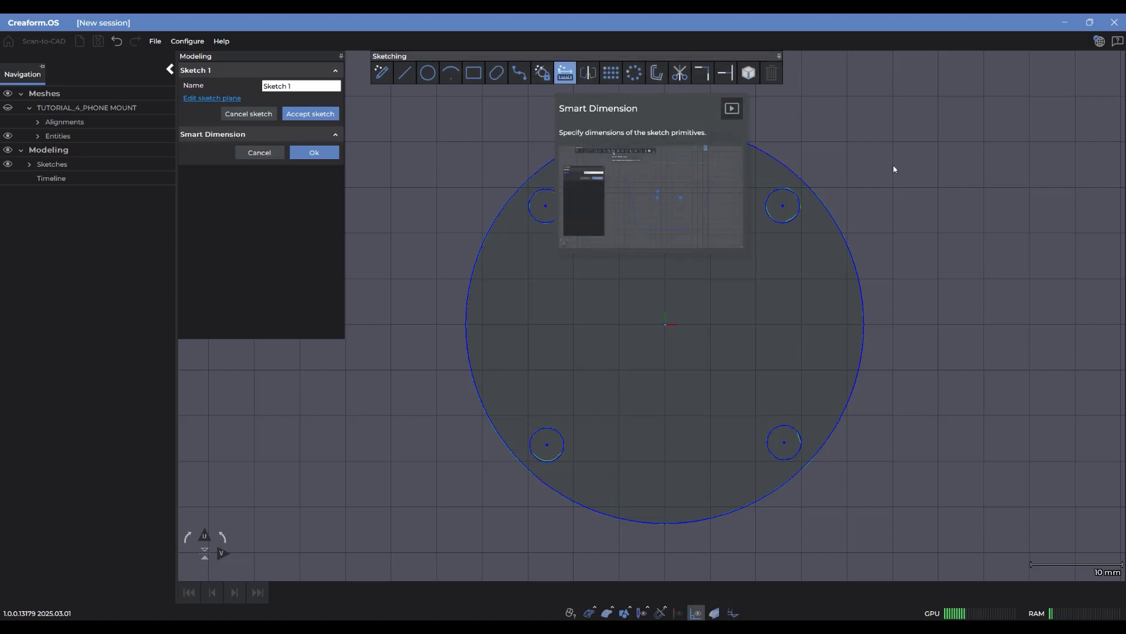
left_click(856, 265)
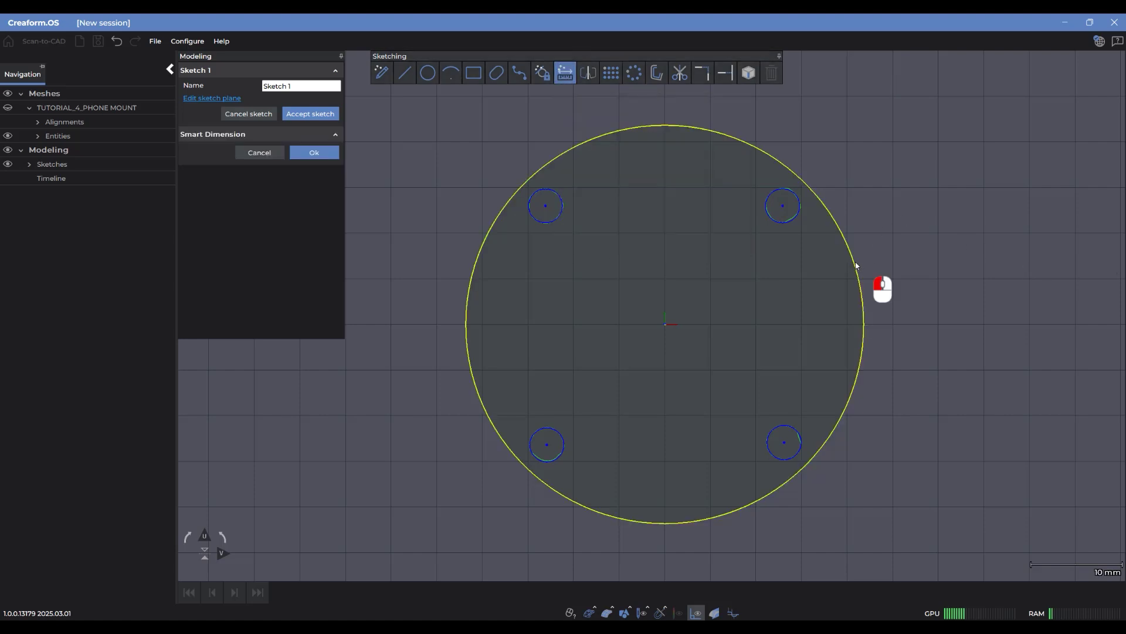
left_click(887, 194)
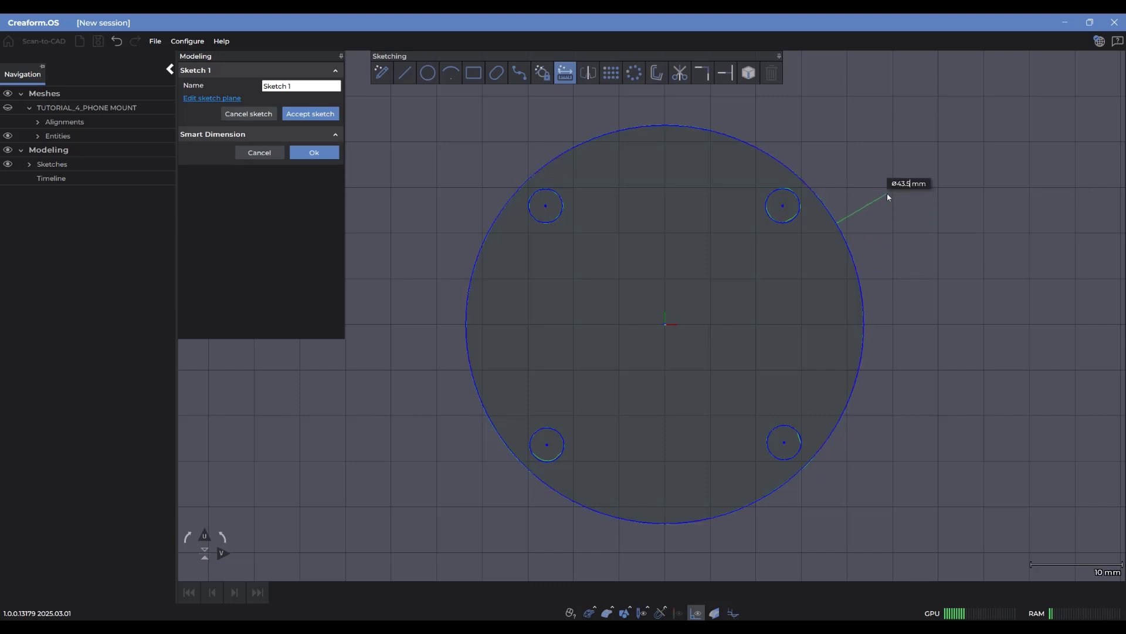
key("Return")
left_click(534, 195)
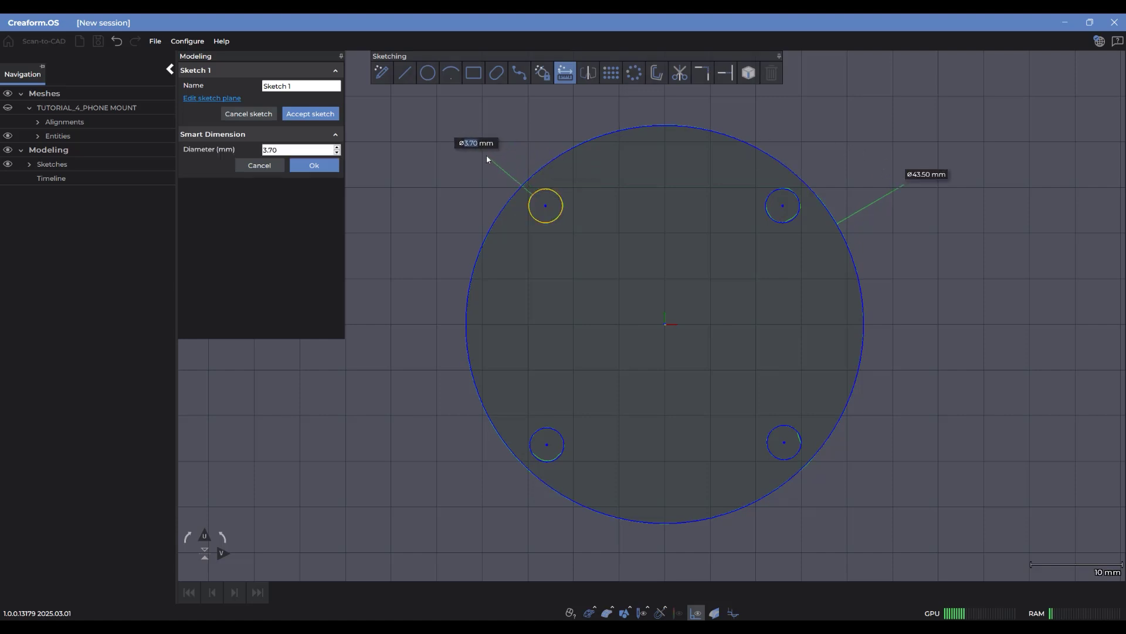
left_click(487, 157)
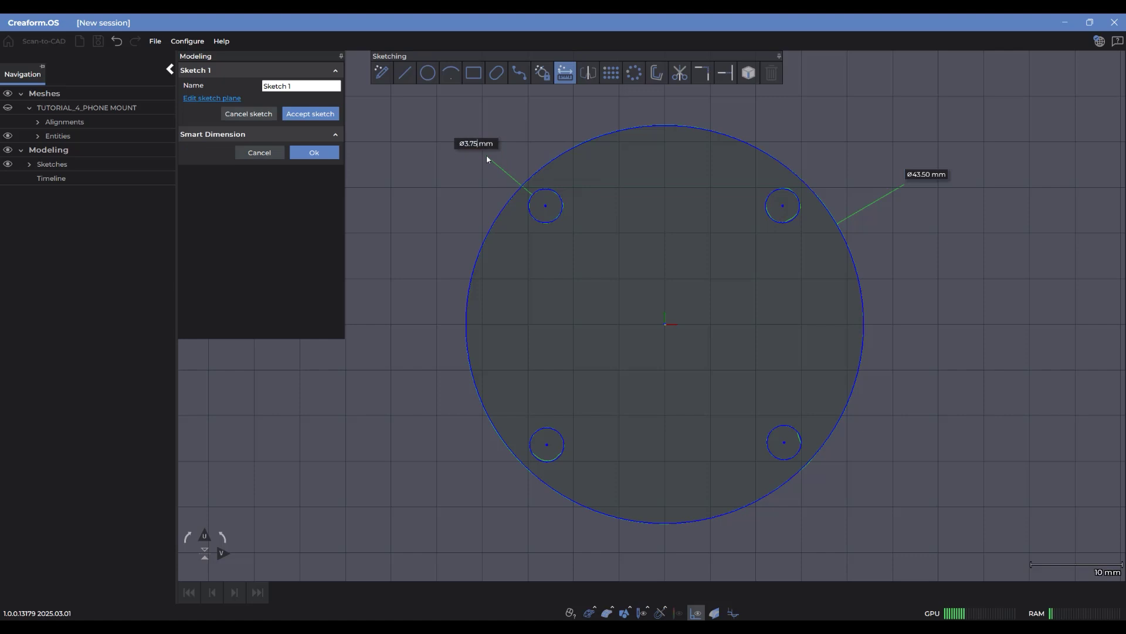
key("Return")
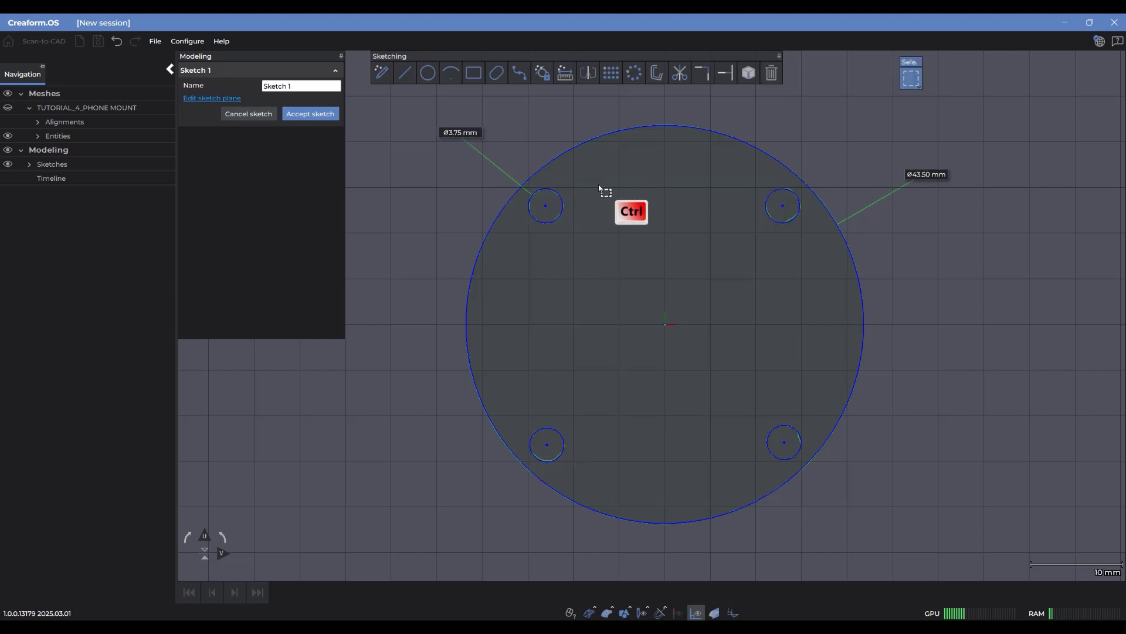
Make all four holes equal in size with a 3.75 mm diameter
left_click_drag(598, 183, 545, 446, "ctrl")
mouse_move(750, 187)
left_mouse_down("ctrl")
mouse_move(786, 317)
mouse_move(776, 447)
left_mouse_up("ctrl")
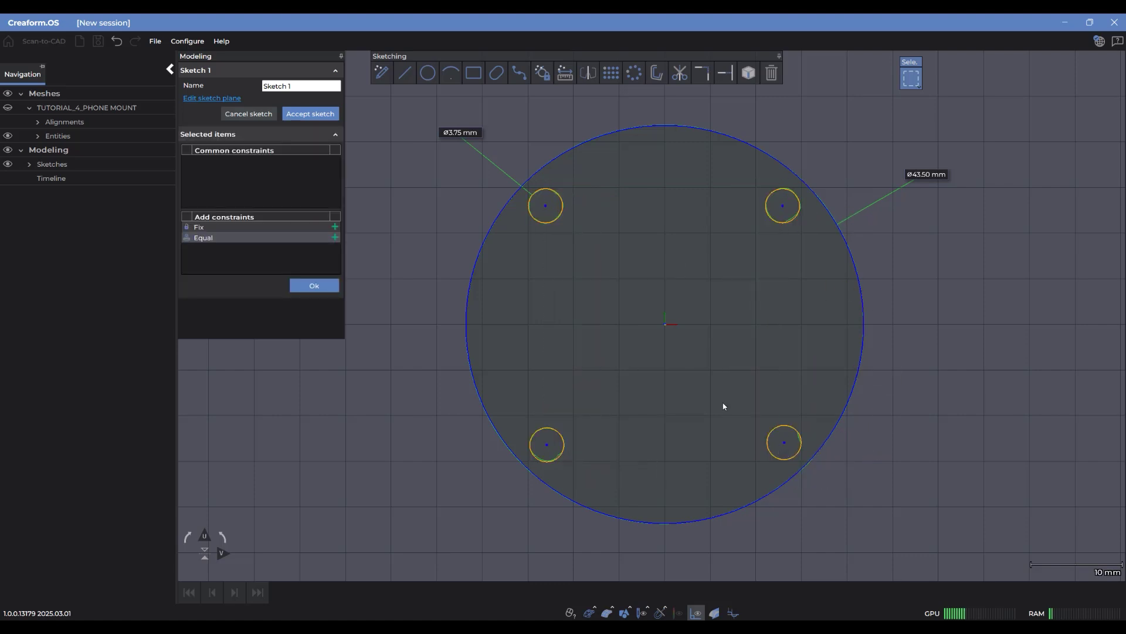
left_click(335, 237)
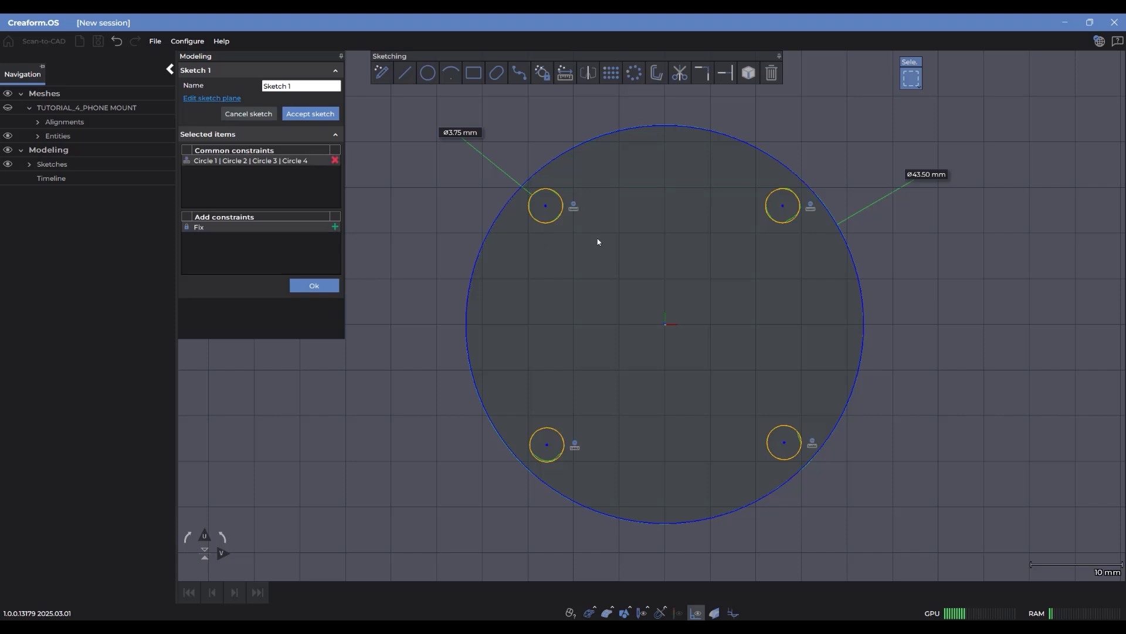
key("Escape")
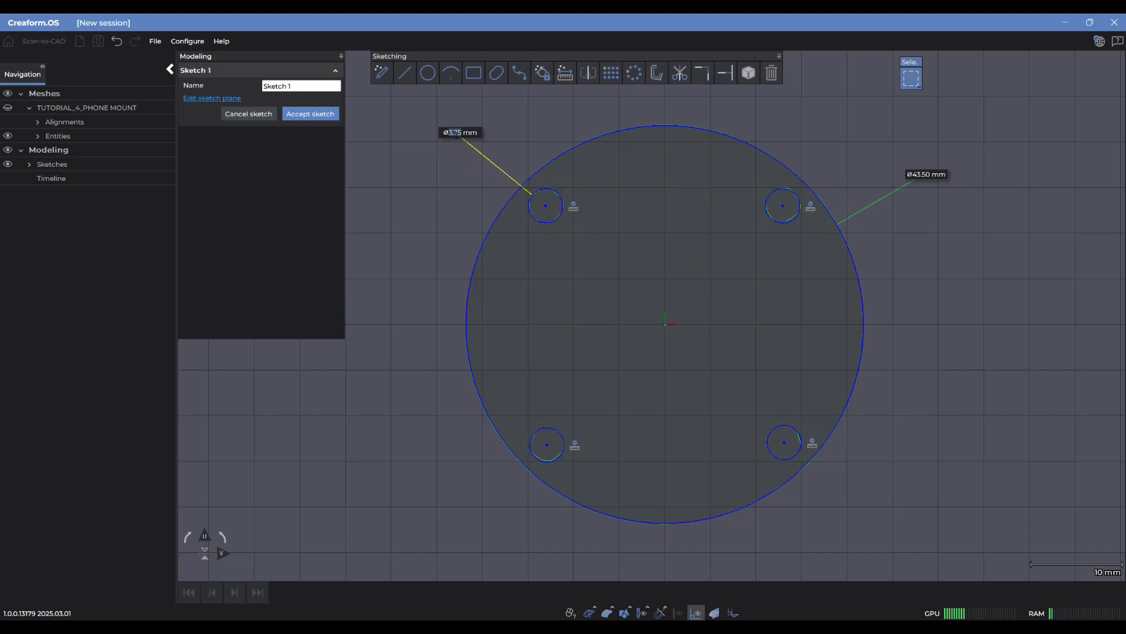
type("5")
key("Return")
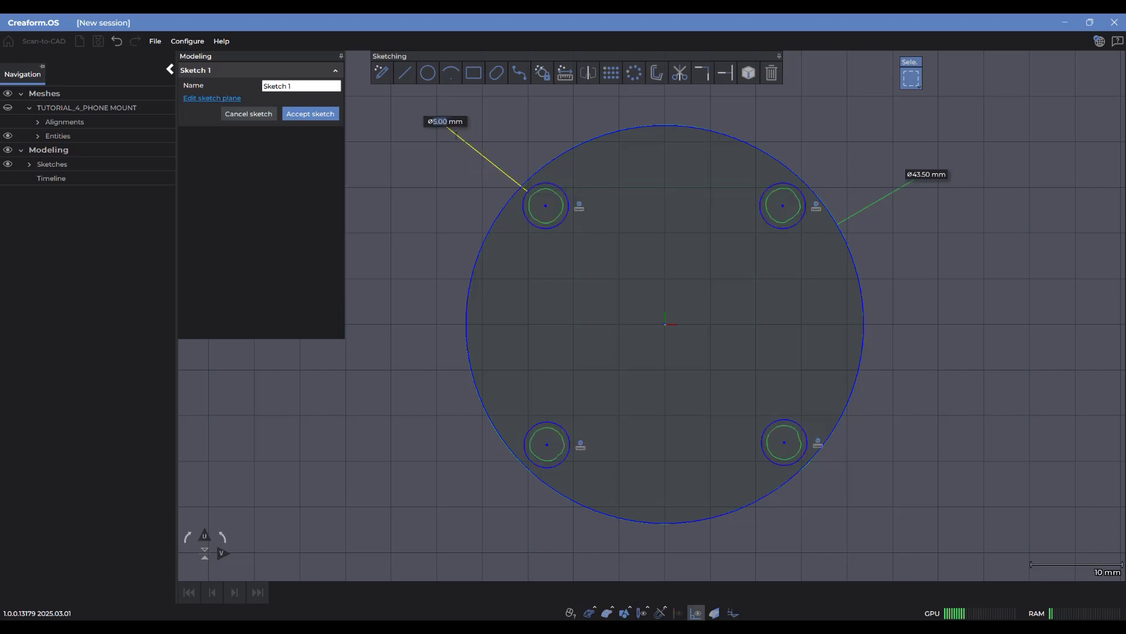
type("3.75")
key("Return")
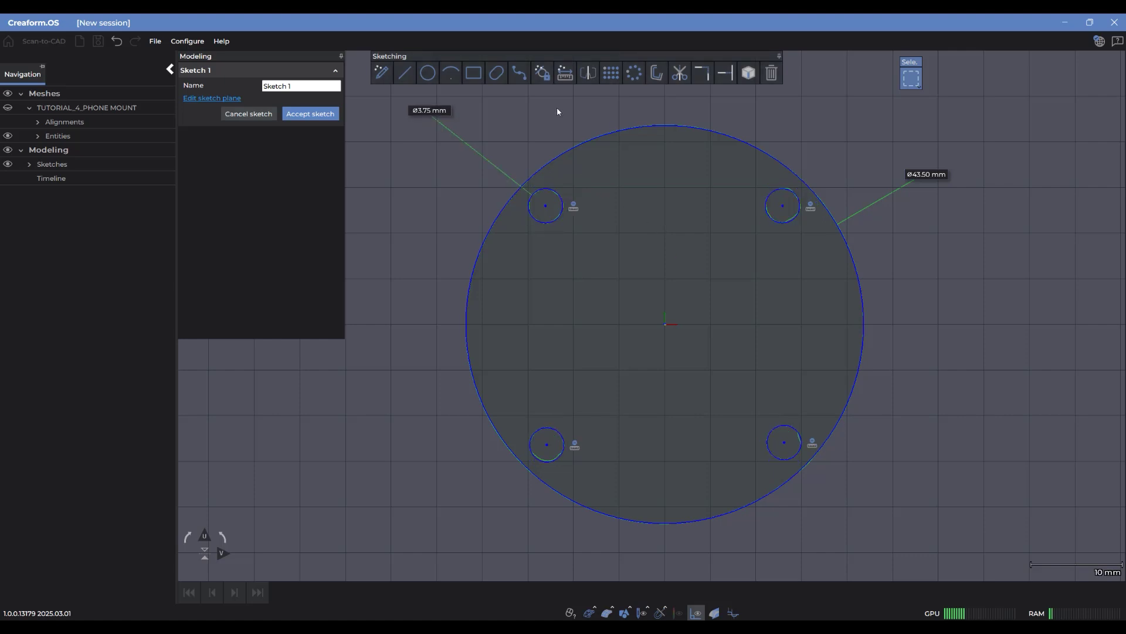
Dimension the top-left hole centre 13 mm horizontally from the sketch origin
left_click(565, 73)
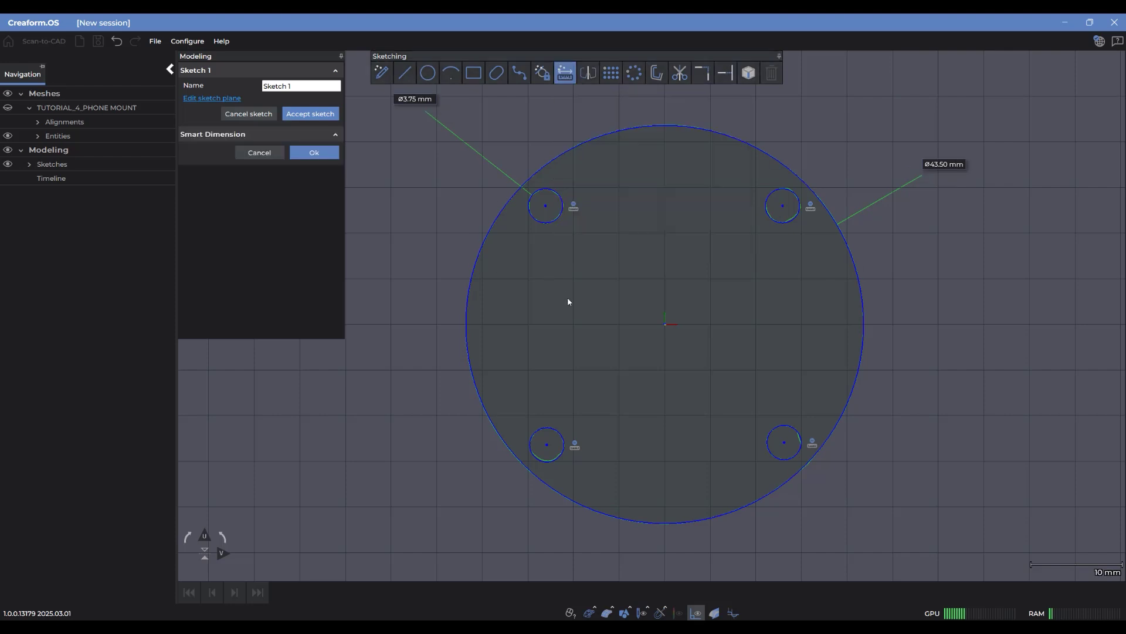
left_click(545, 206)
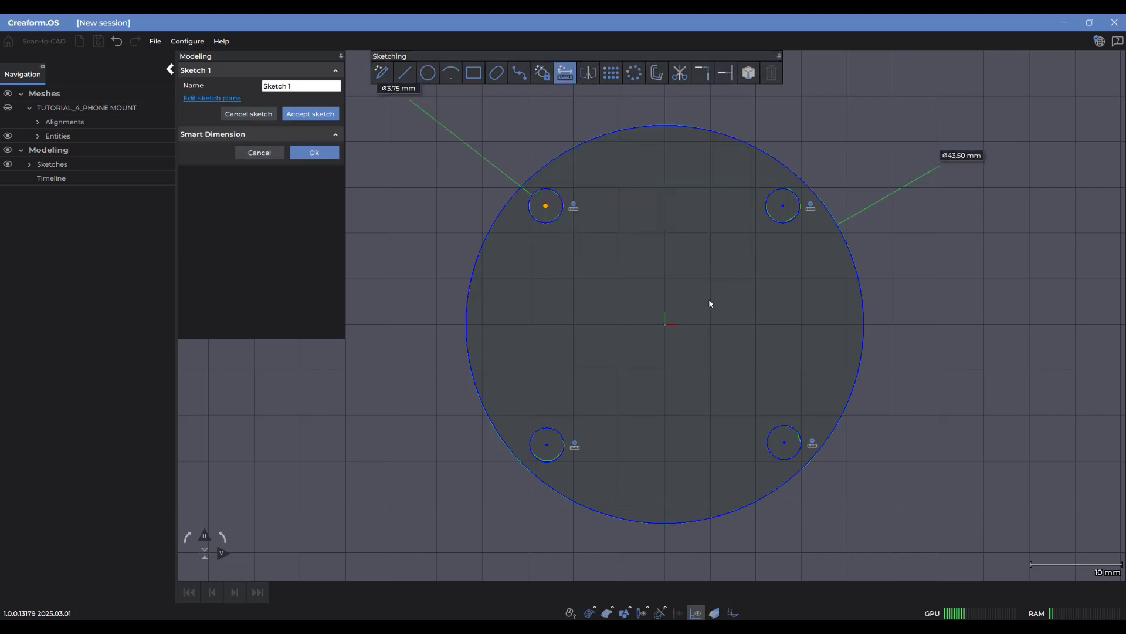
left_click(665, 325)
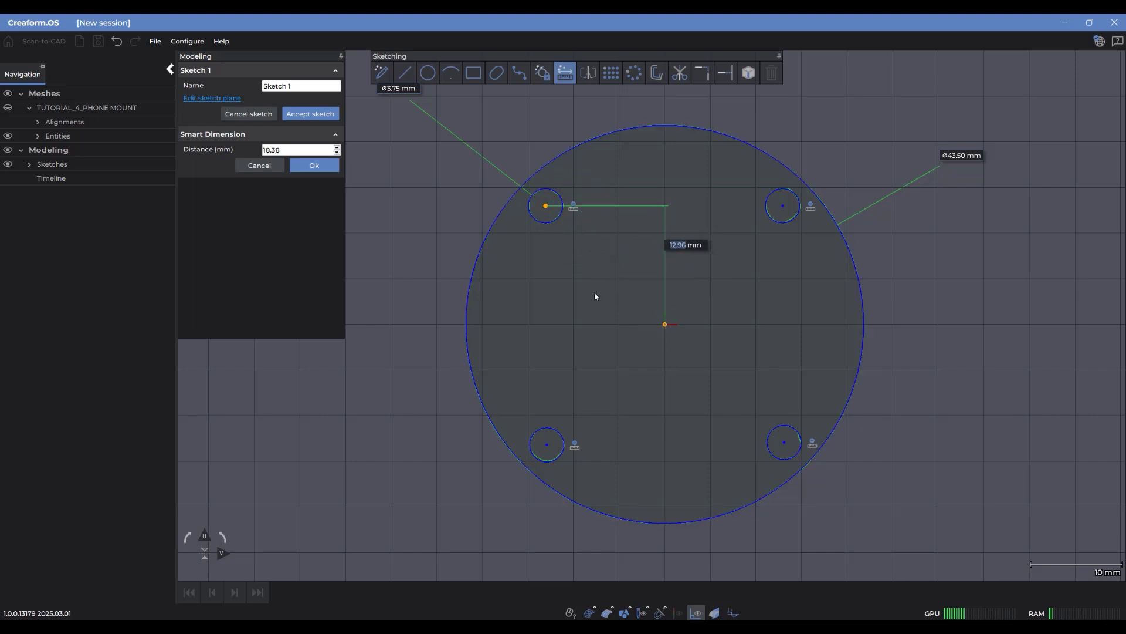
left_click(597, 332)
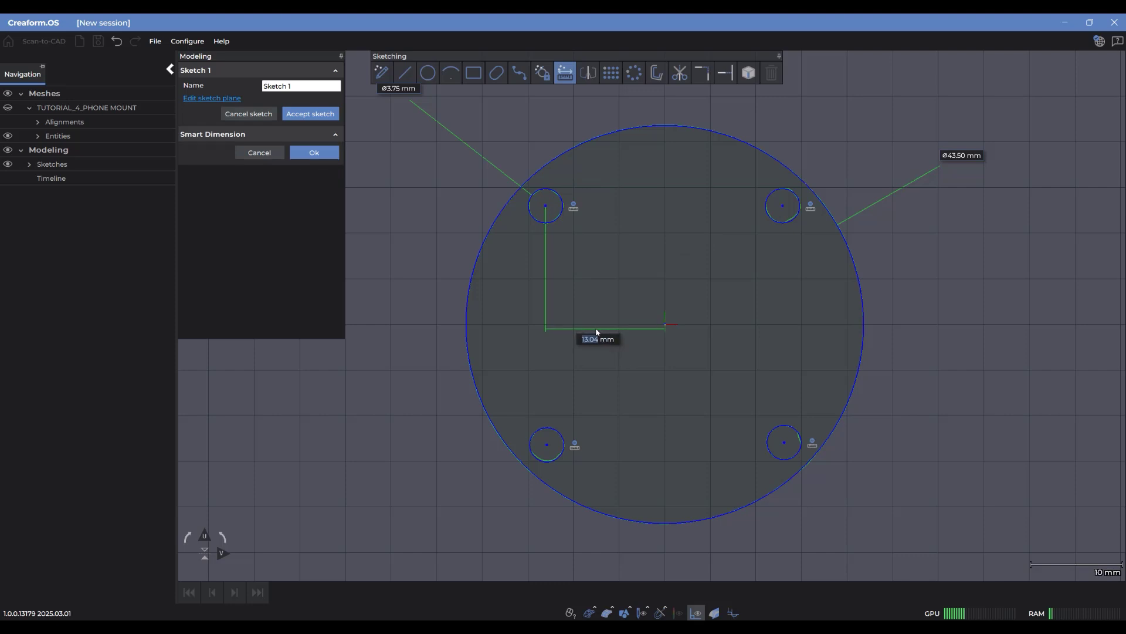
type("13")
key("Return")
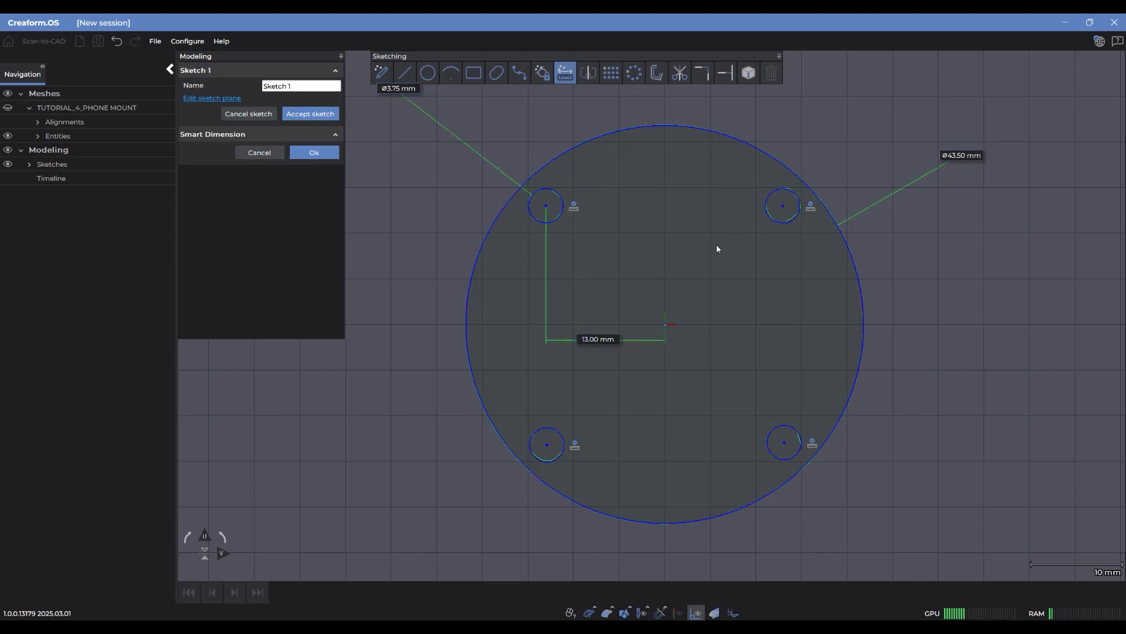
left_click(315, 155)
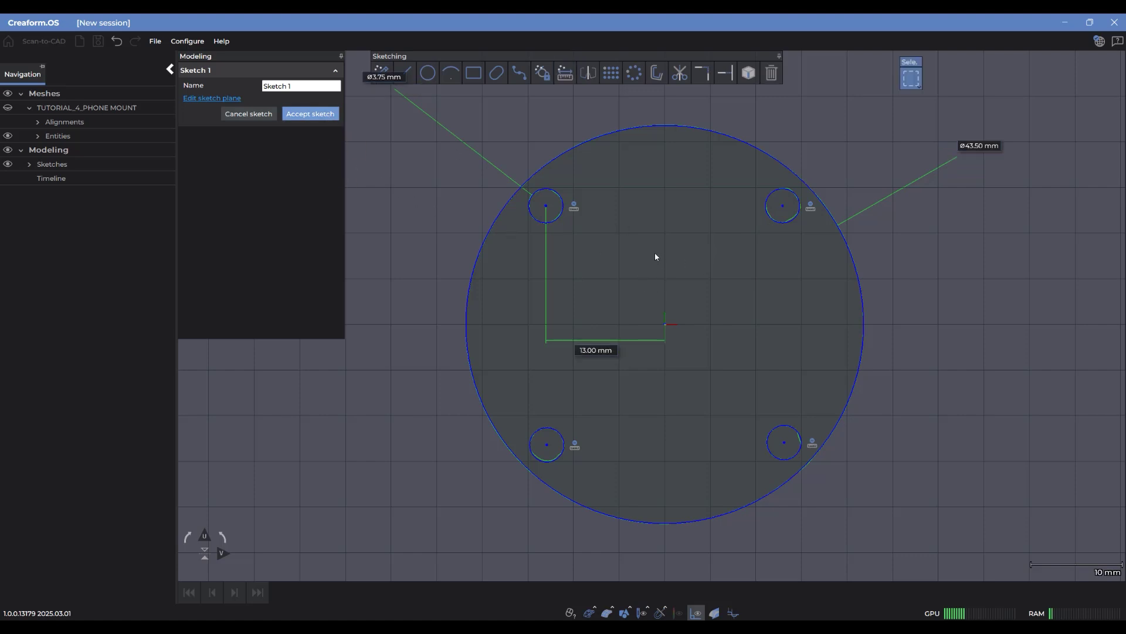
Hide and reshow the scan mesh, then select it
mouse_move(644, 348)
left_mouse_down()
mouse_move(659, 295)
mouse_move(643, 269)
mouse_move(639, 327)
mouse_move(638, 316)
left_mouse_up()
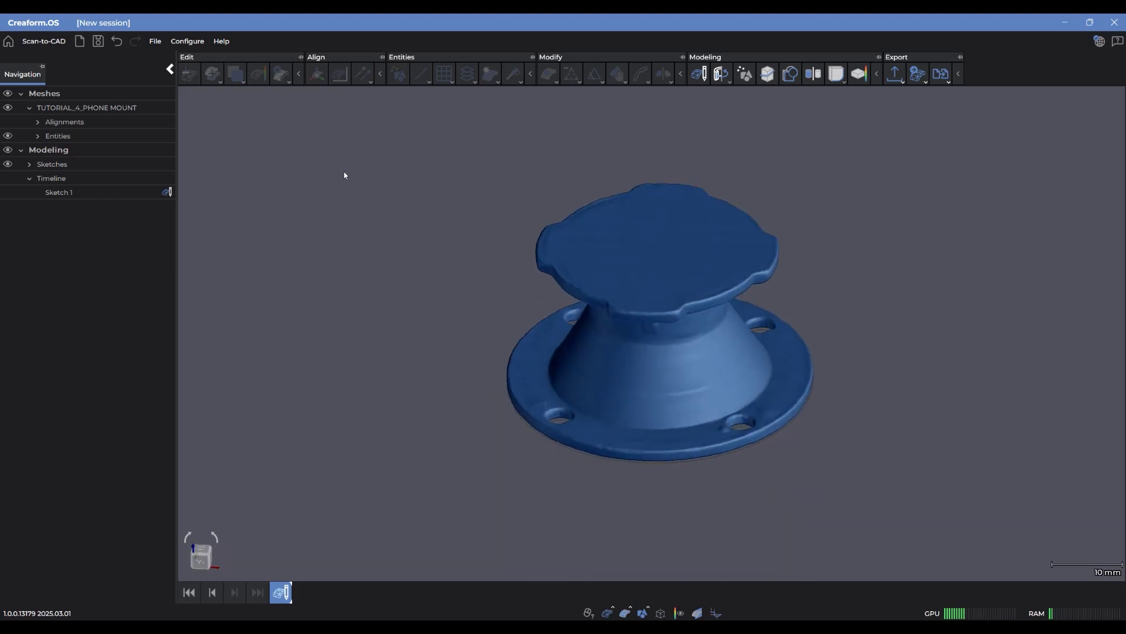
left_click(8, 107)
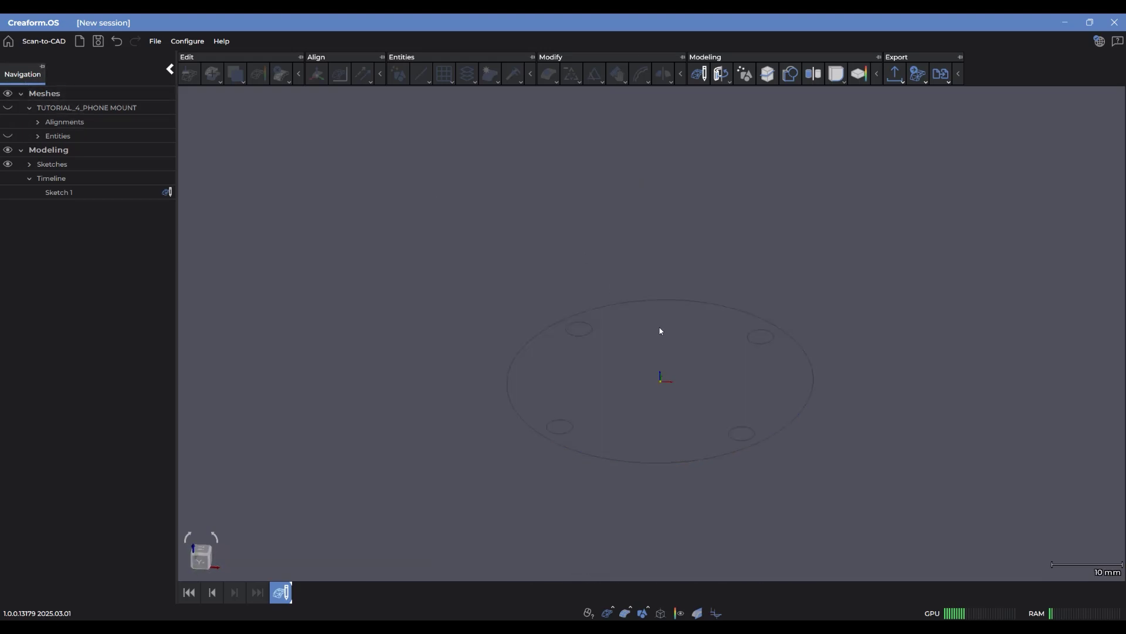
left_click(8, 108)
left_click(58, 107)
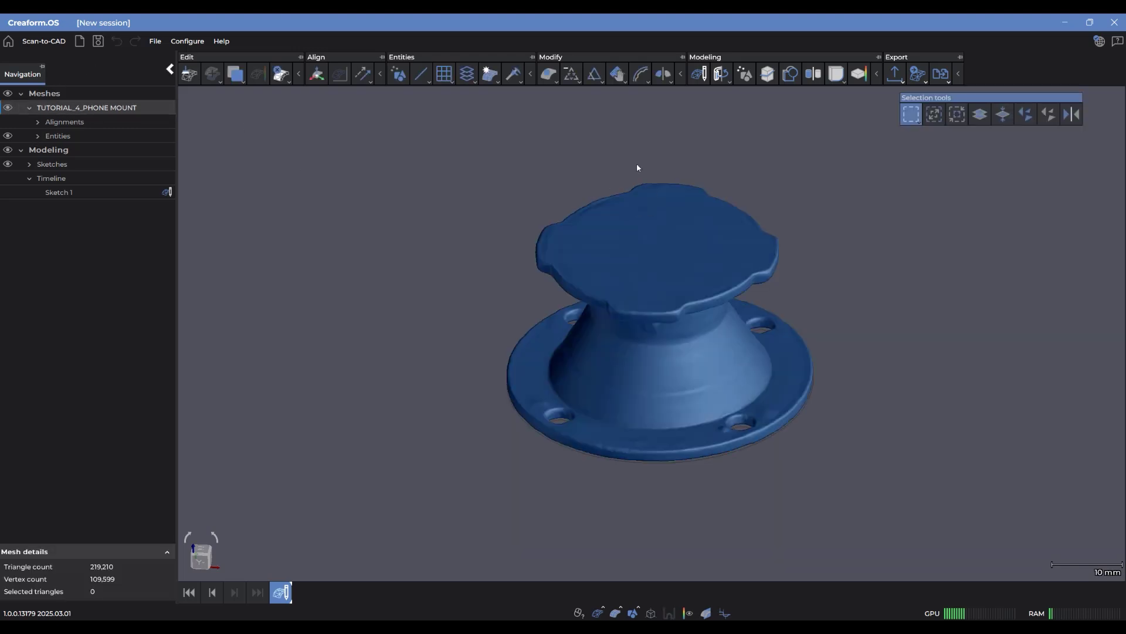
Extrude Sketch 1 one-sided 2.00 mm up to the scanned flange top
left_click(720, 76)
left_click(717, 101)
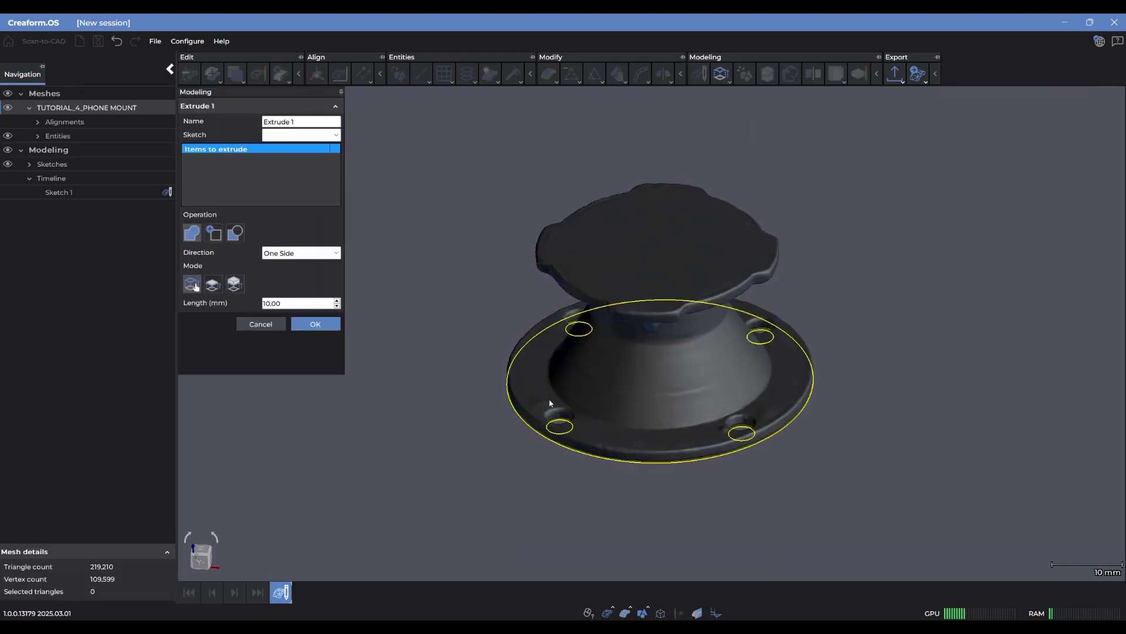
left_click(551, 402)
scroll(674, 382, "up", 2, "ctrl")
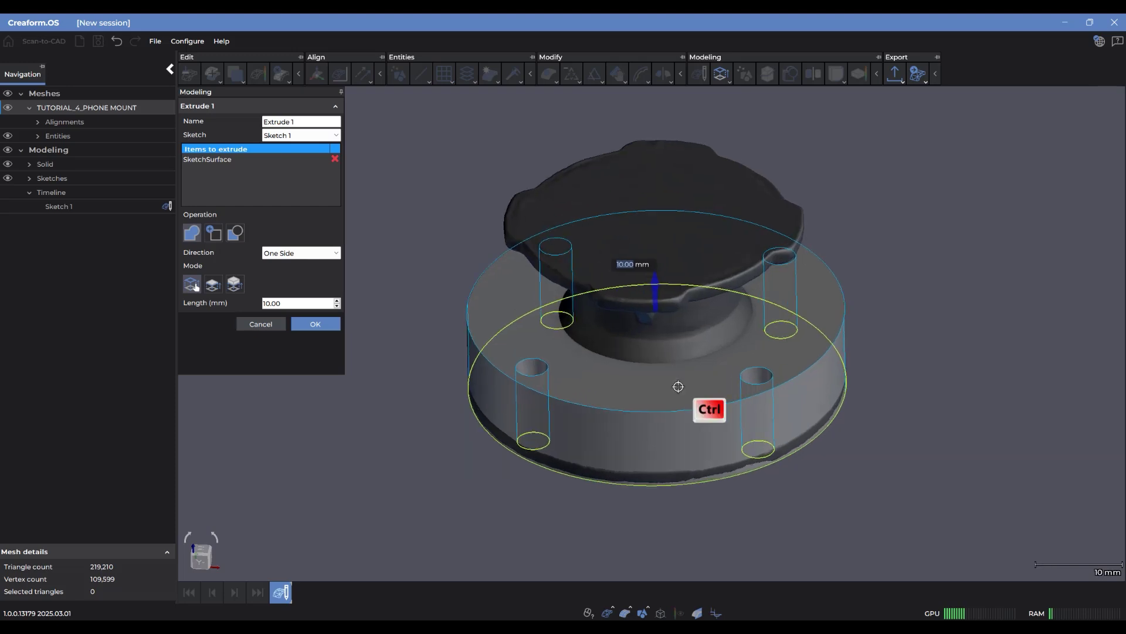
left_click(566, 444, "ctrl")
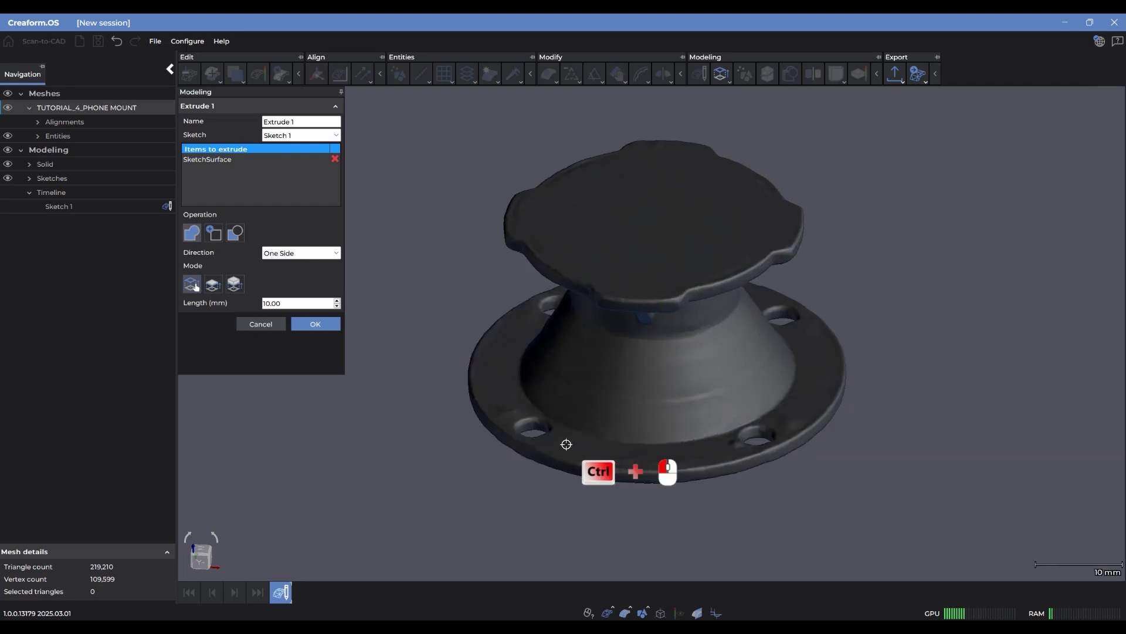
left_click(609, 363)
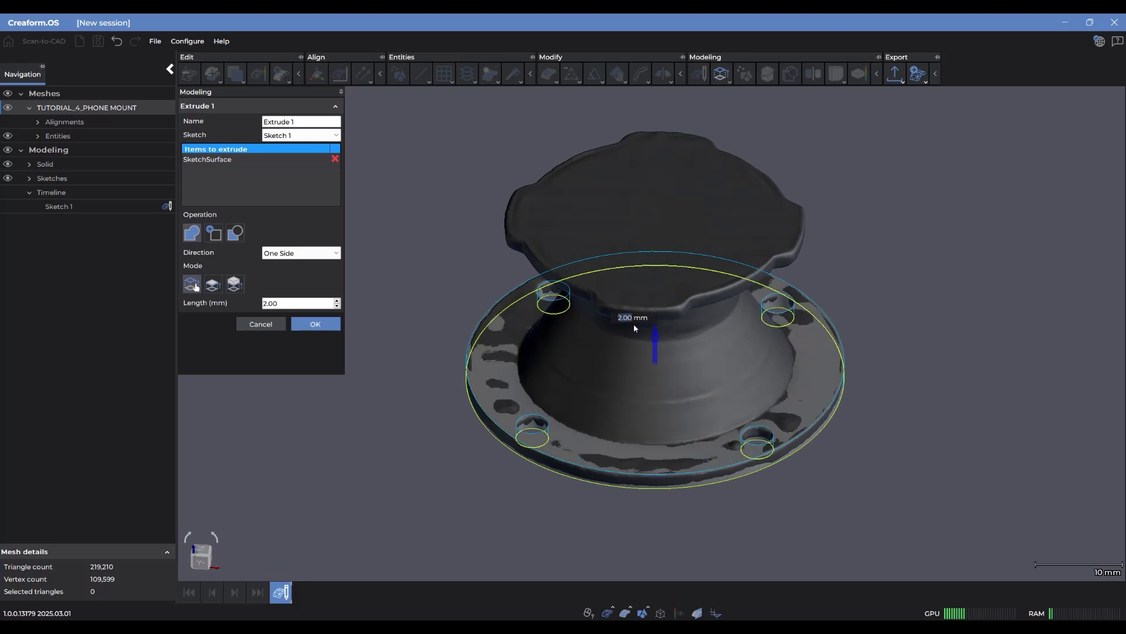
left_click(315, 324)
left_click_drag(522, 319, 625, 268)
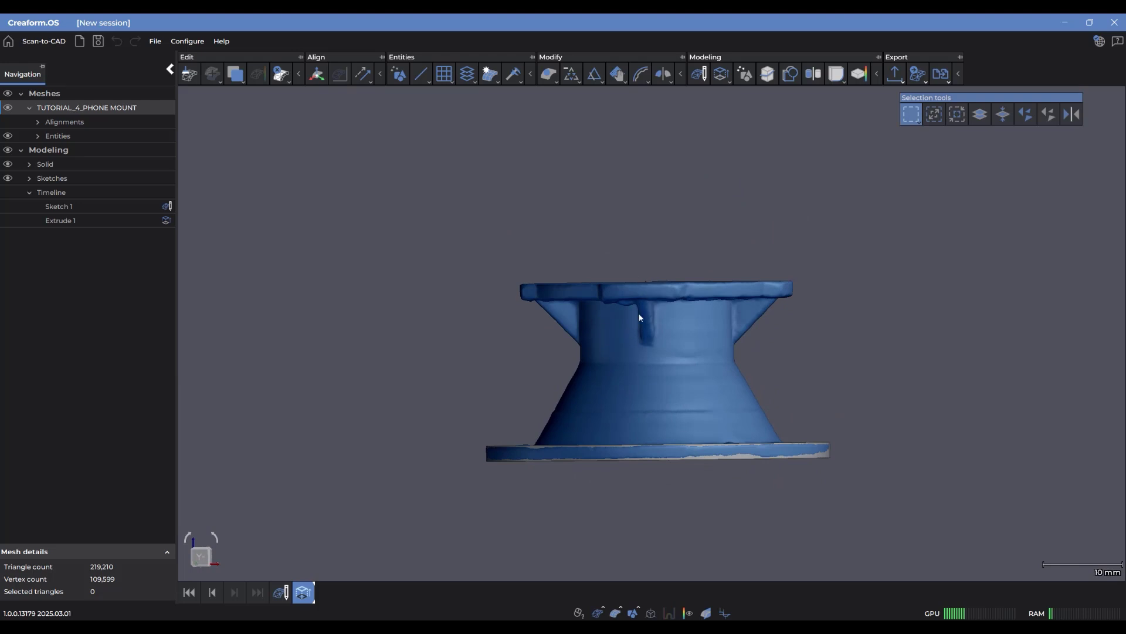
Create Sketch 2 on the vertical XZ plane and zoom onto the section outline
left_click_drag(704, 186, 699, 168)
left_click(698, 73)
left_click_drag(563, 206, 689, 223)
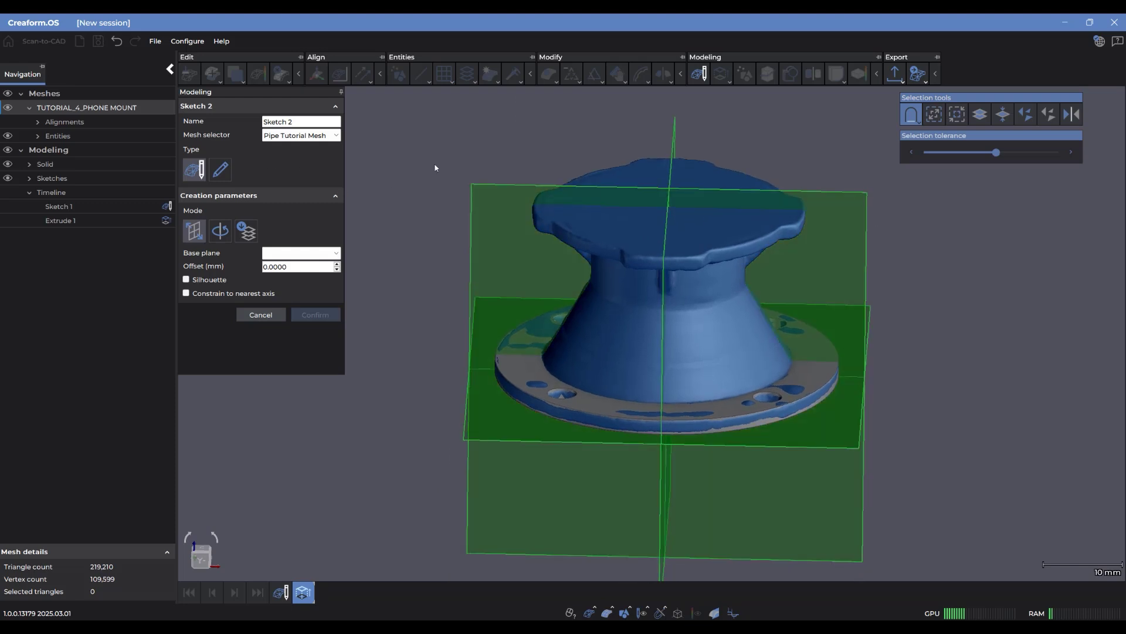
left_click(485, 194)
left_click_drag(488, 150, 491, 135)
left_click(329, 317)
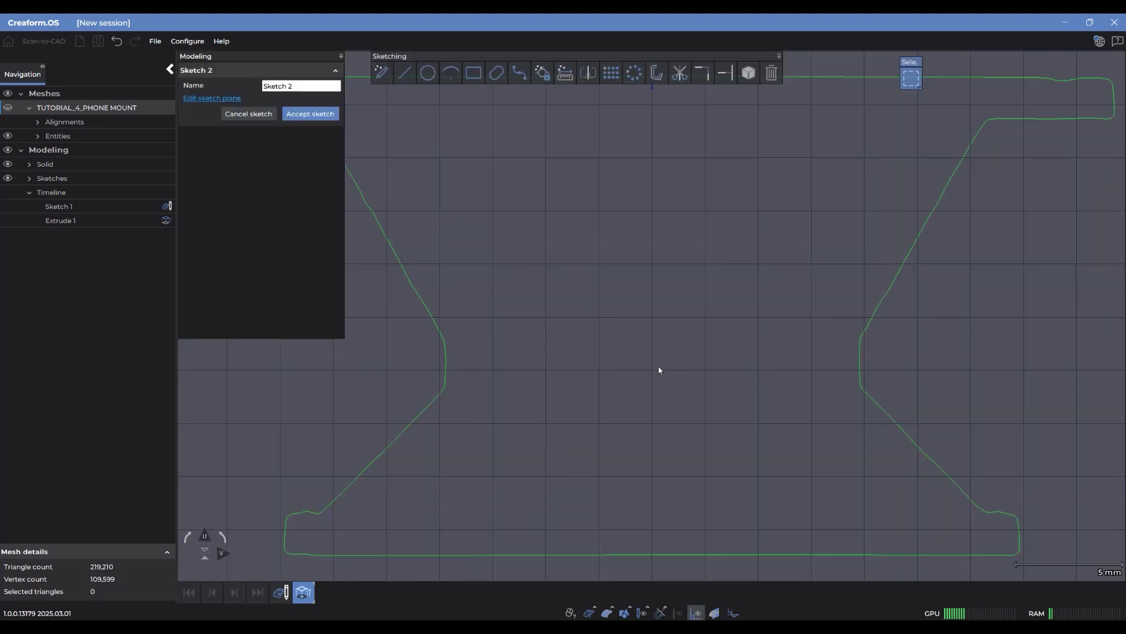
scroll(660, 355, "down", 3)
scroll(710, 349, "up", 2)
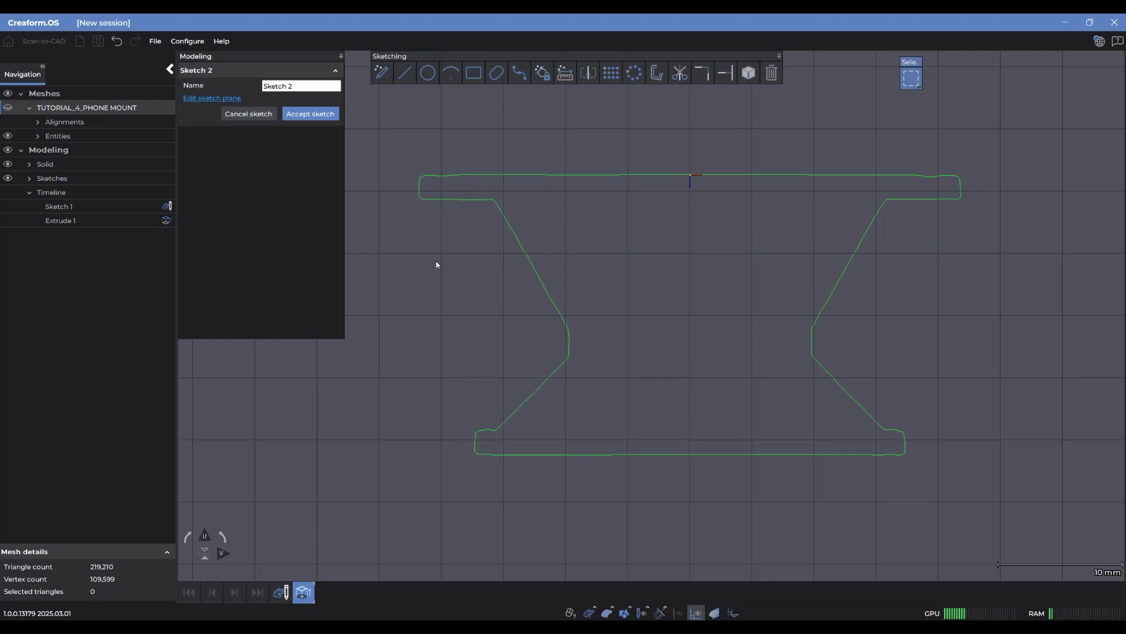
left_click(405, 73)
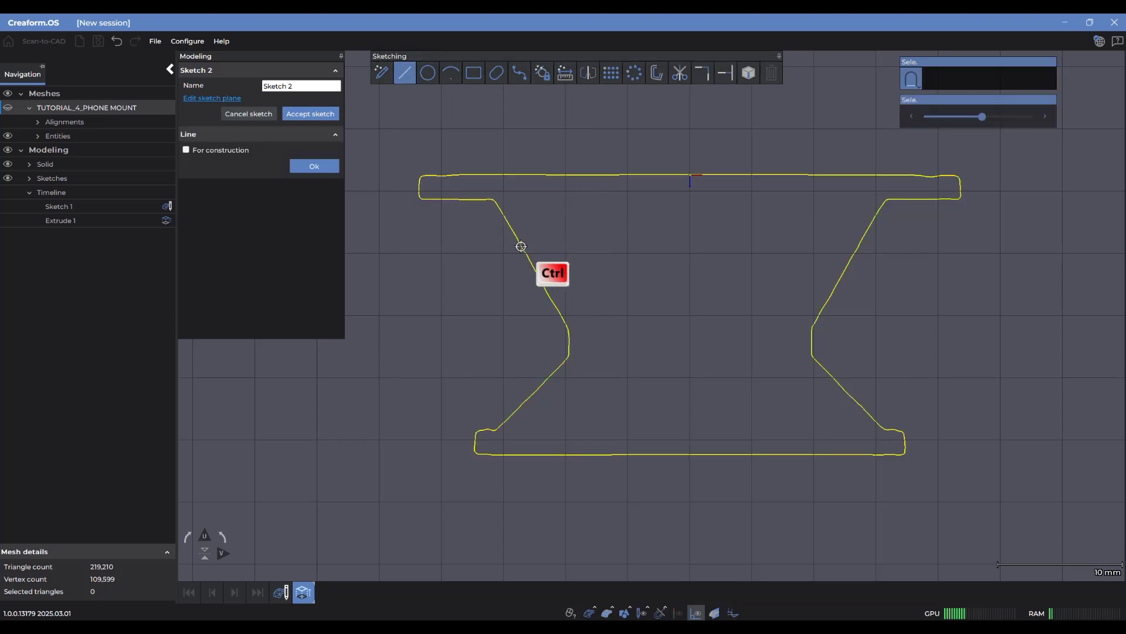
Fit lines to the upper- and lower-left slanted edges and join them to the short vertical line
left_click(550, 298, "ctrl")
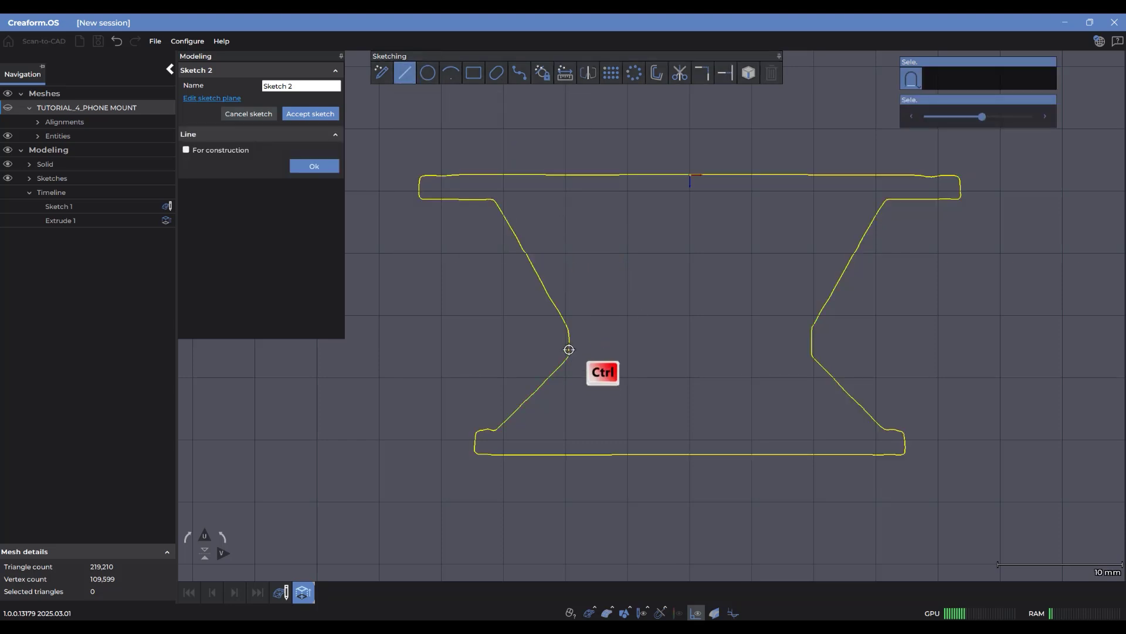
left_click(549, 380, "ctrl")
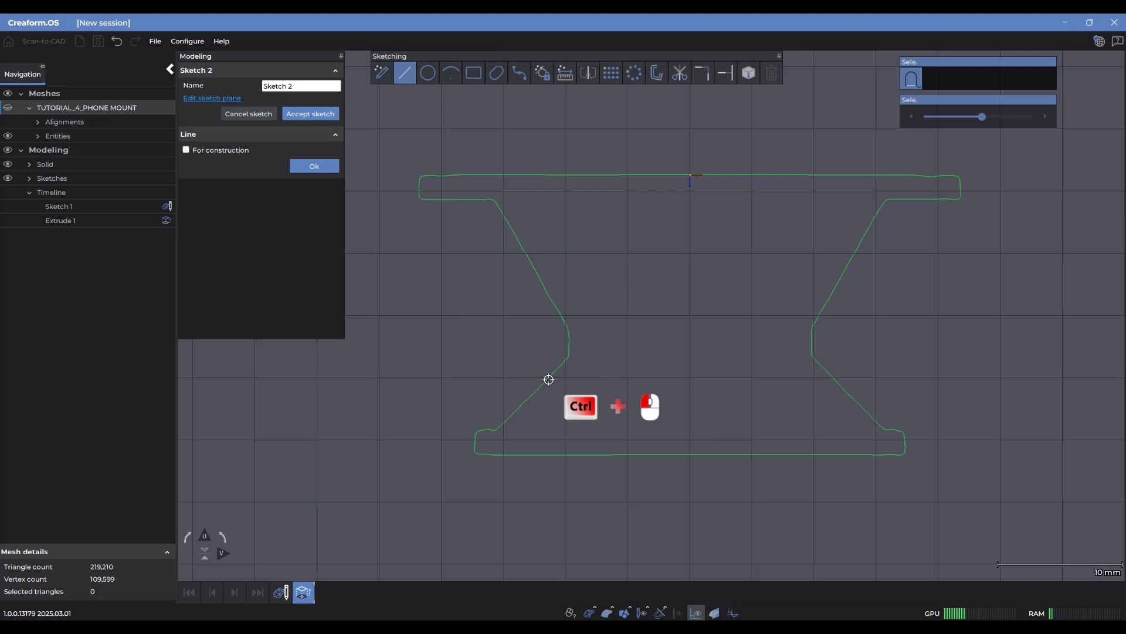
key("Escape")
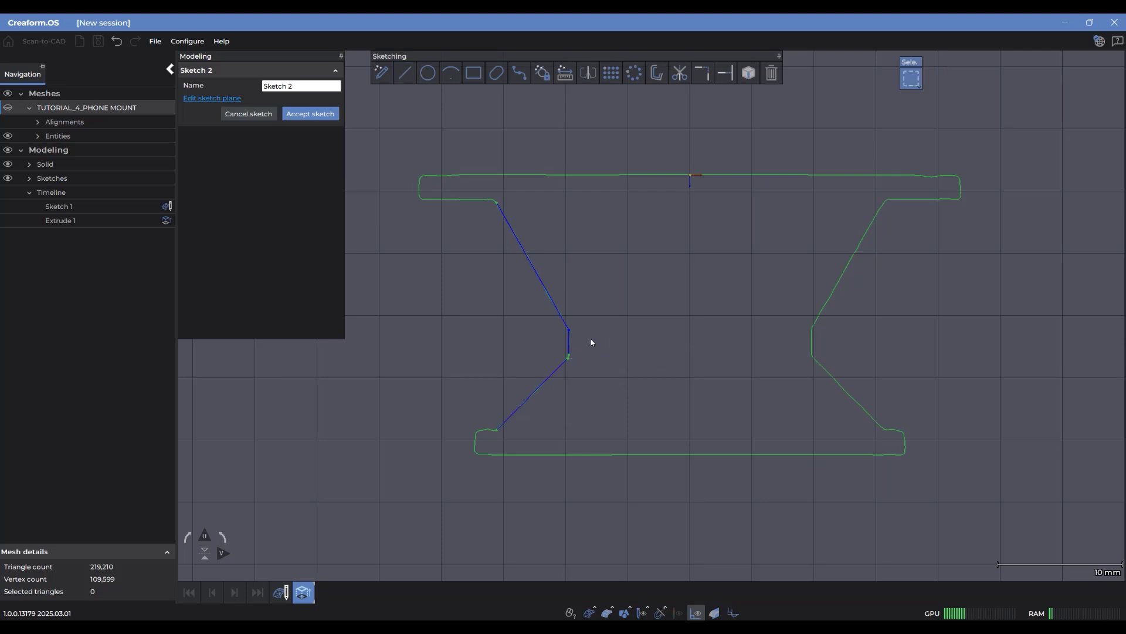
scroll(582, 365, "up", 2)
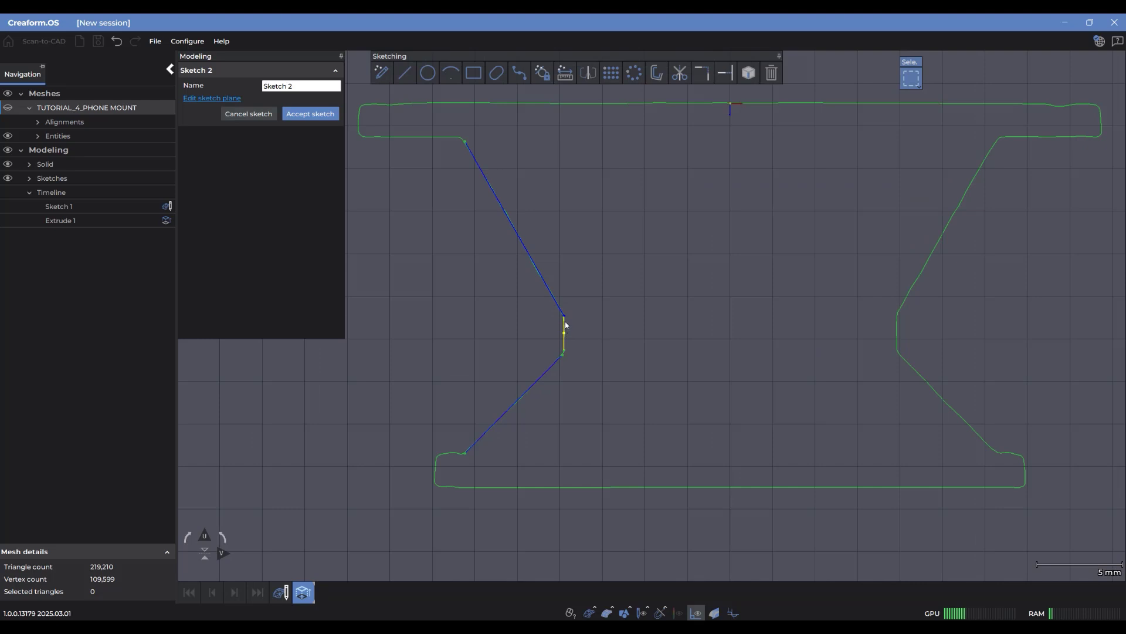
left_click_drag(603, 324, 566, 347)
left_click_drag(556, 378, 544, 370)
Corner-trim the profile's lower corner and extend the lower line onto the outline's bottom edge
left_click(702, 73)
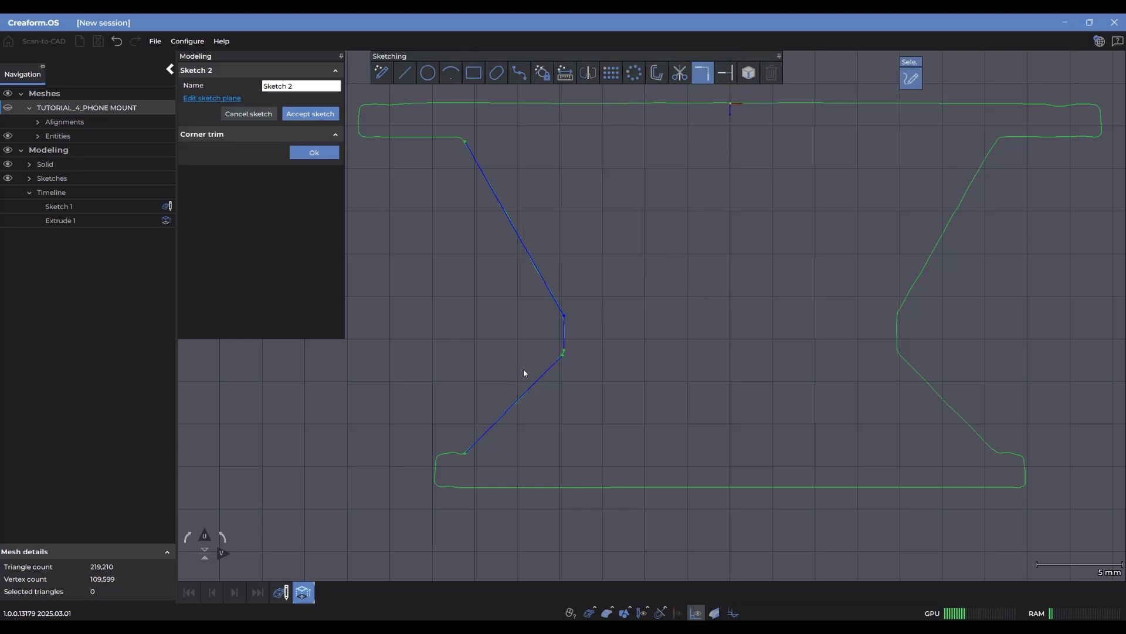
mouse_move(510, 367)
left_mouse_down("ctrl")
mouse_move(566, 383)
mouse_move(580, 374)
mouse_move(563, 339)
left_mouse_up("ctrl")
left_click(580, 376)
left_click(328, 155)
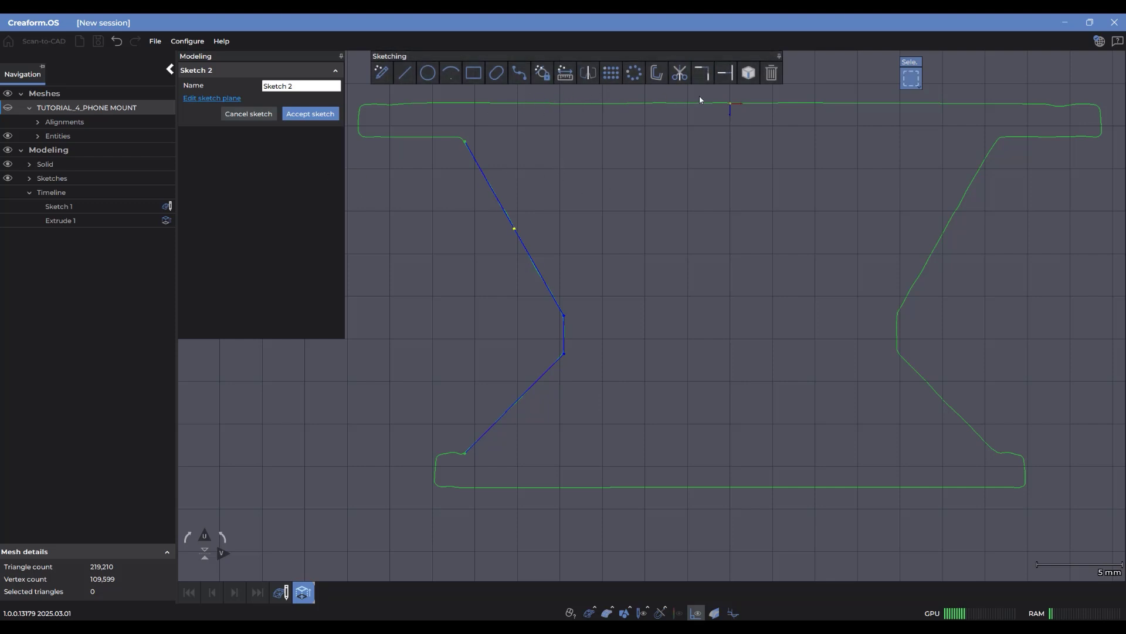
left_click(733, 74)
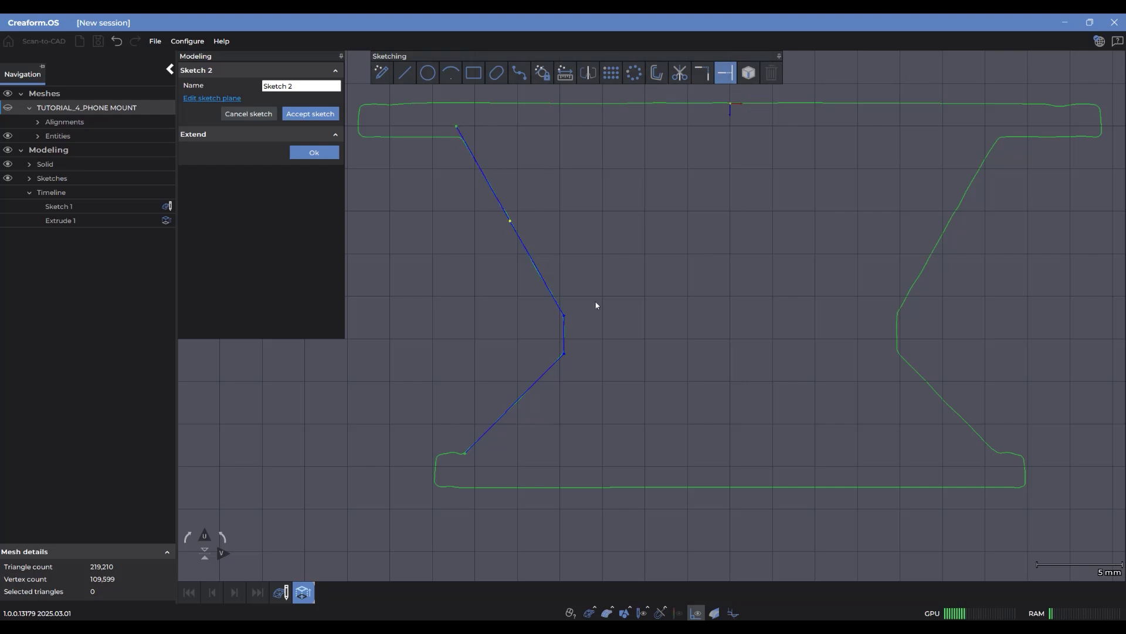
left_click_drag(489, 431, 461, 463)
Draw a vertical centre line from the outline's top edge to below the profile
left_click(403, 75)
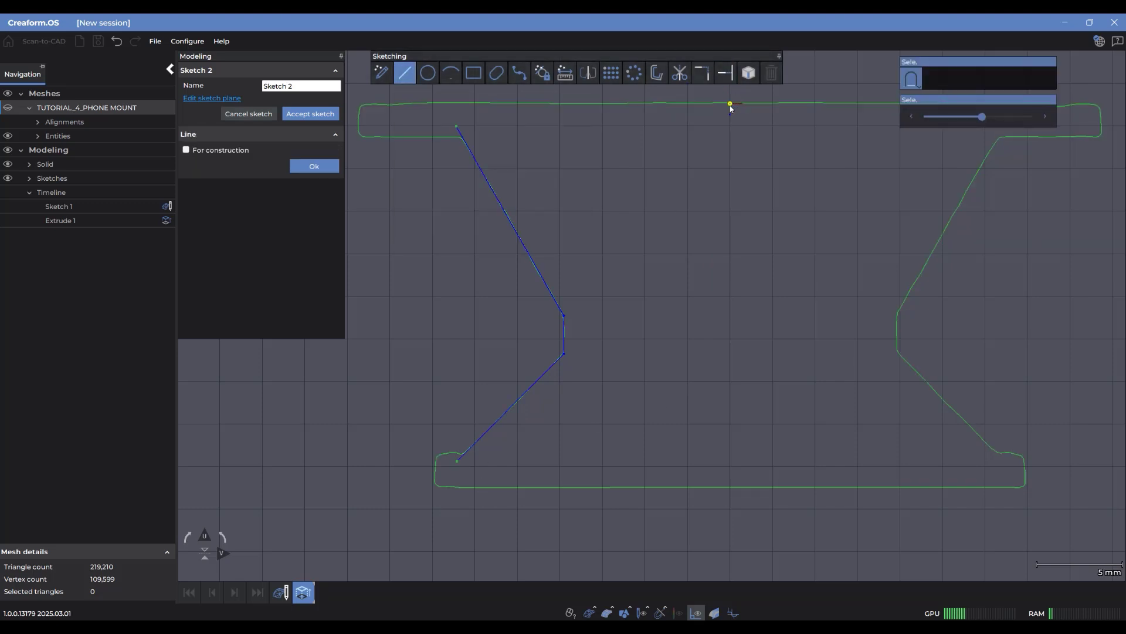
left_click(730, 105)
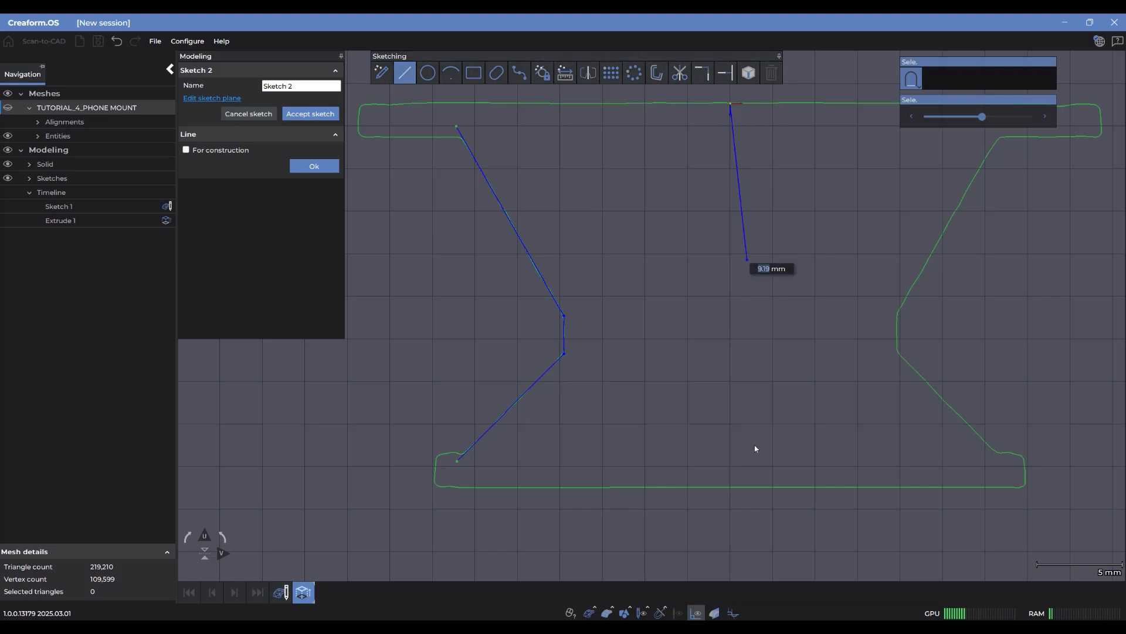
left_click(730, 534)
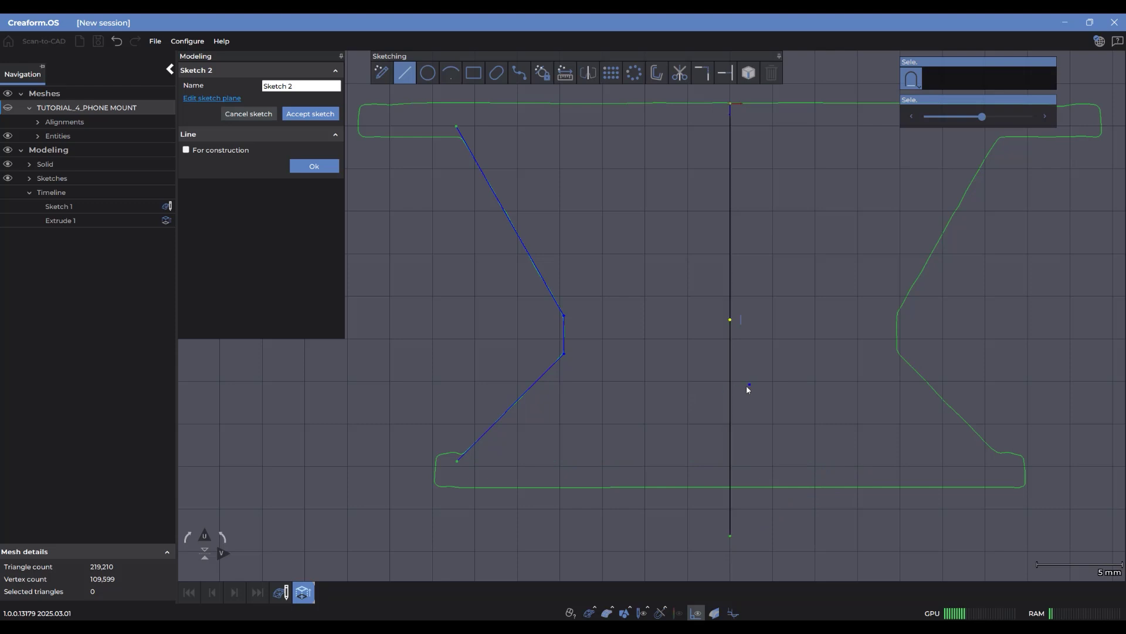
key("Escape")
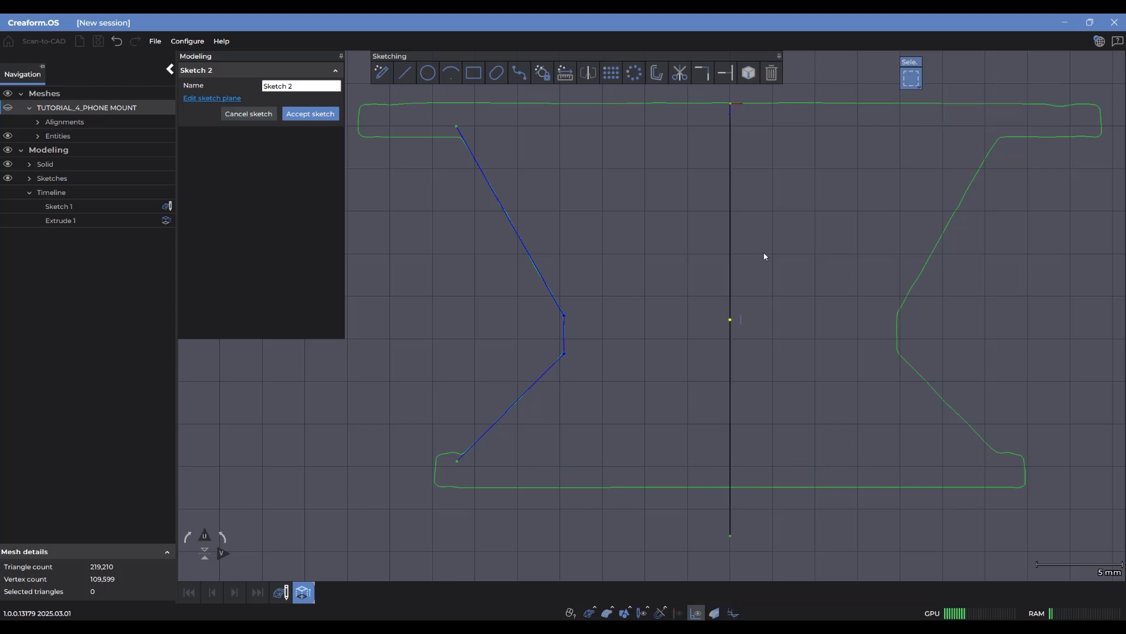
Shorten the centre line so its bottom end sits just below the base outline
scroll(735, 235, "down", 1)
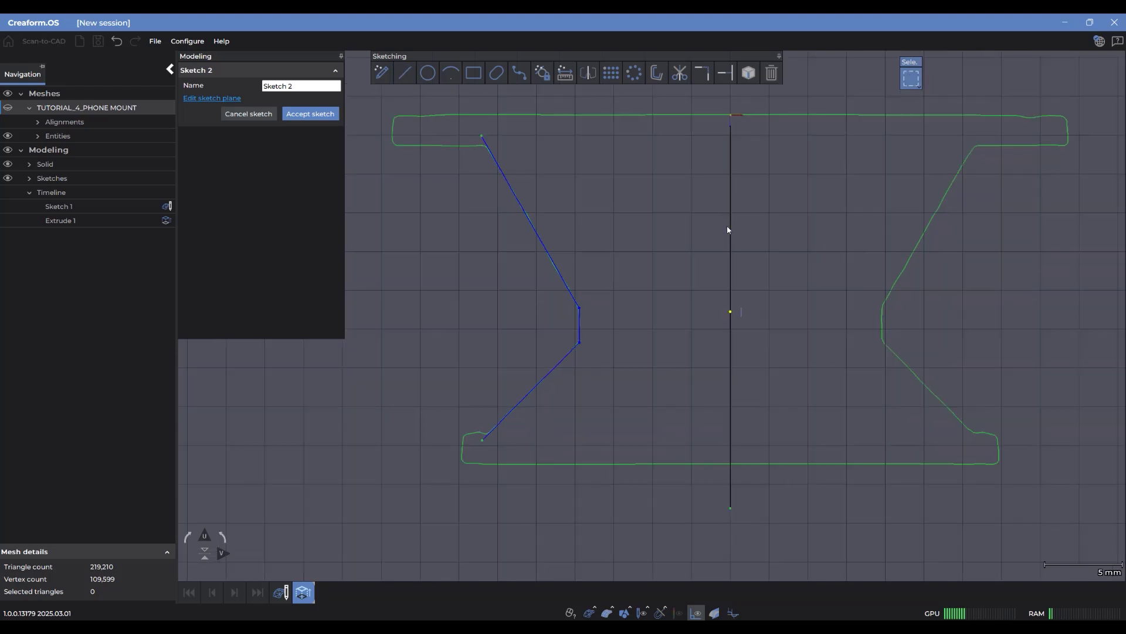
left_click(682, 235)
left_click_drag(729, 509, 731, 480)
mouse_move(551, 259)
left_mouse_down()
mouse_move(569, 244)
mouse_move(552, 258)
mouse_move(643, 250)
mouse_move(631, 259)
left_mouse_up()
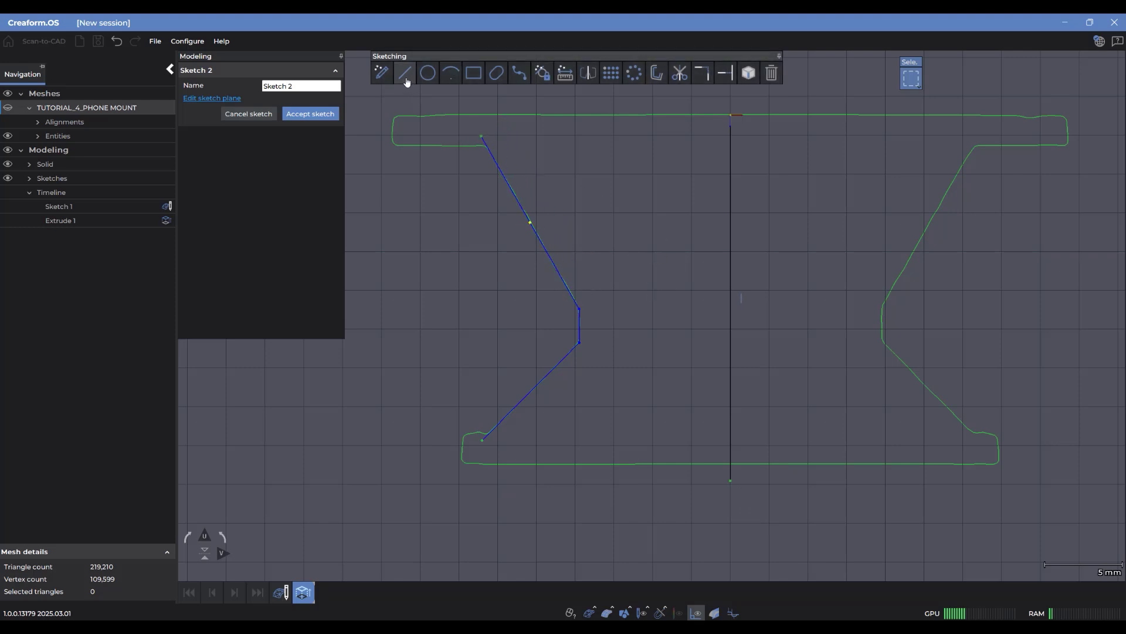
mouse_move(404, 74)
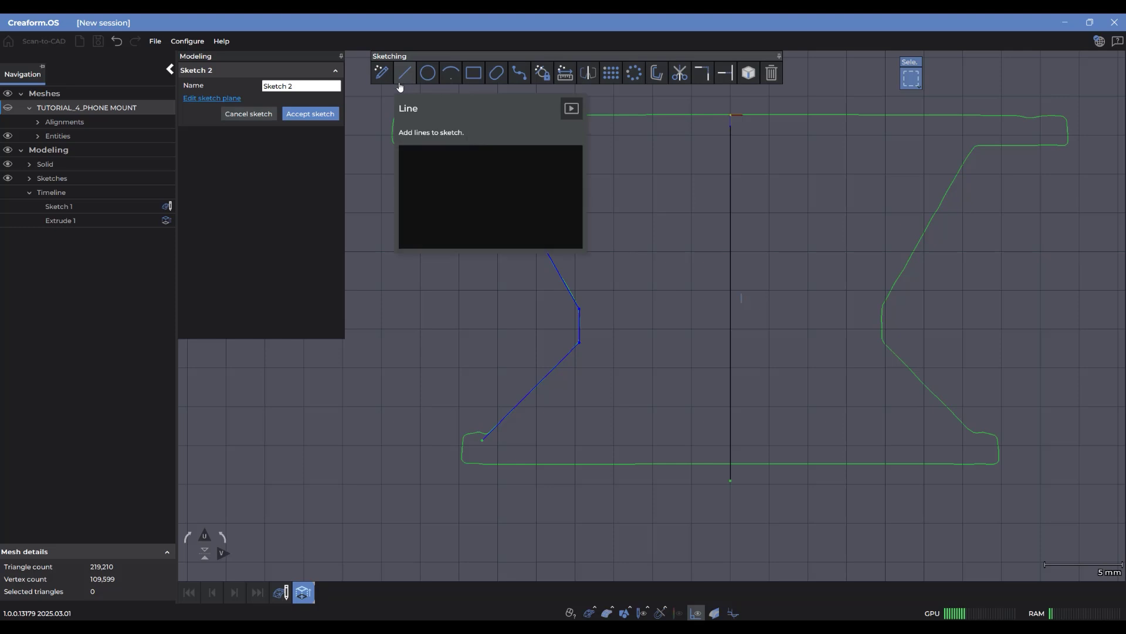
left_click(565, 73)
Dimension the upper slanted edge at 30° and the lower slanted edge at 45°
left_click(567, 291)
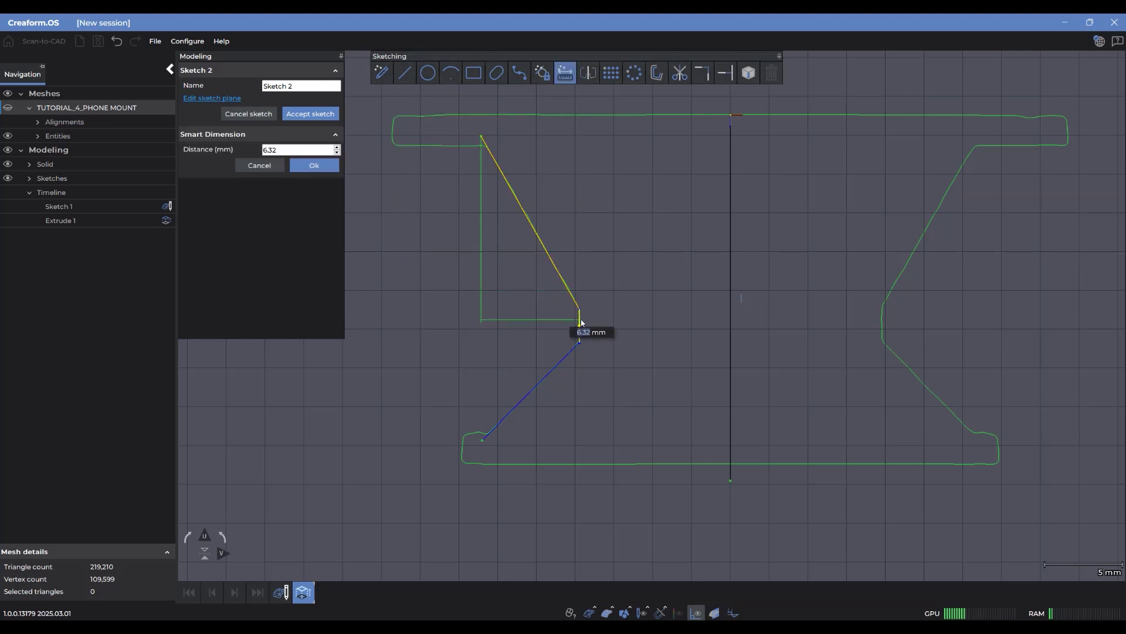
left_click(578, 322)
left_click(579, 289)
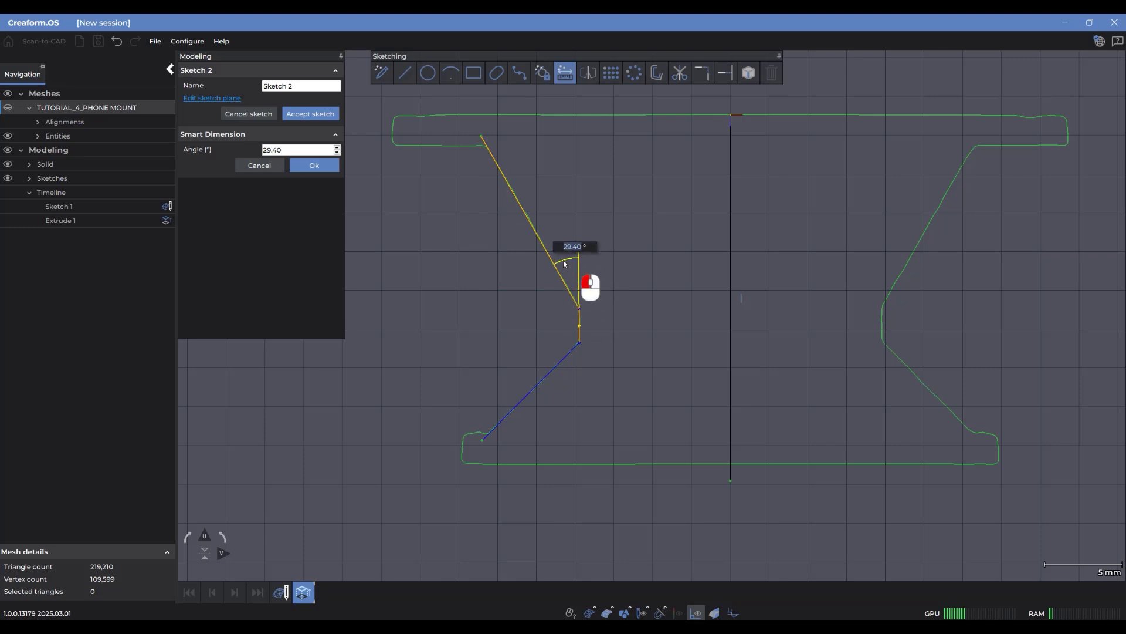
type("30")
key("Return")
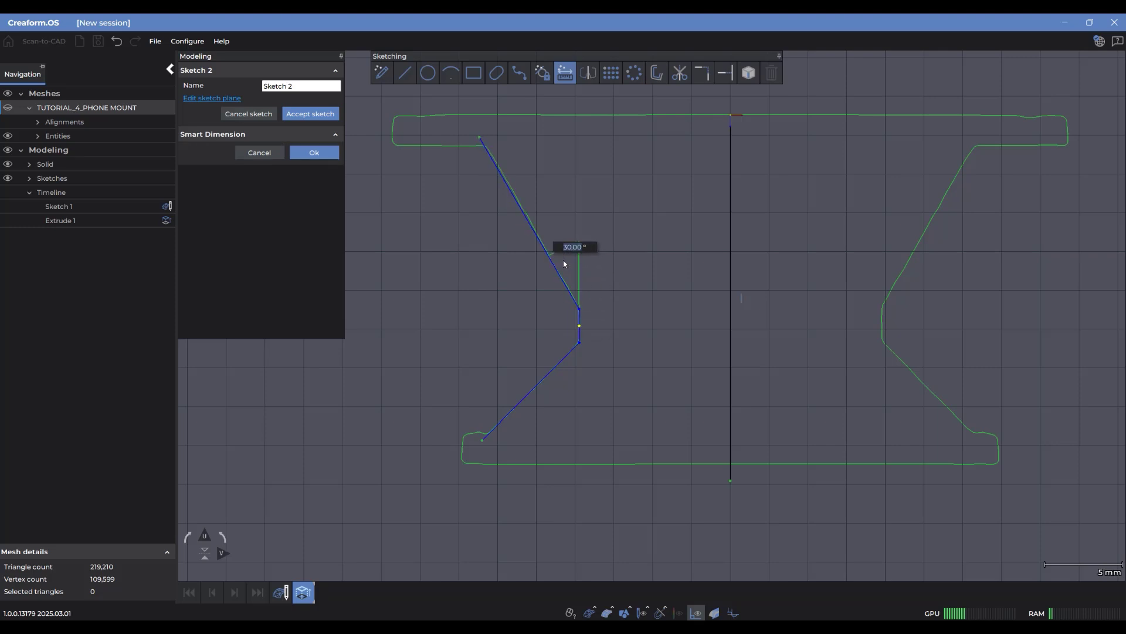
left_click(579, 331)
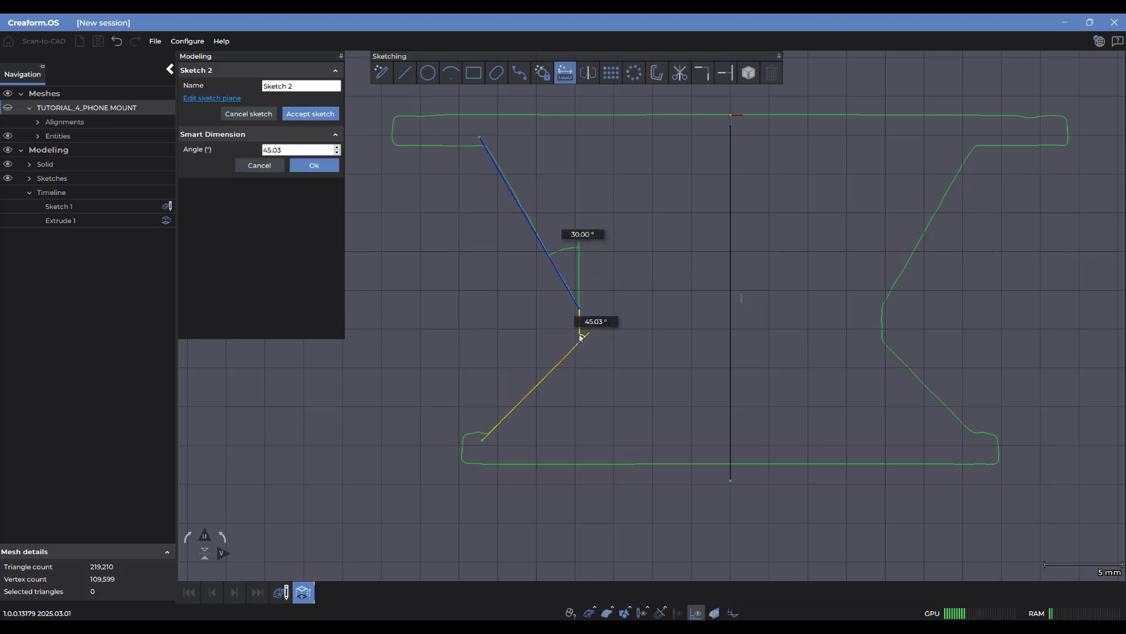
left_click(561, 380)
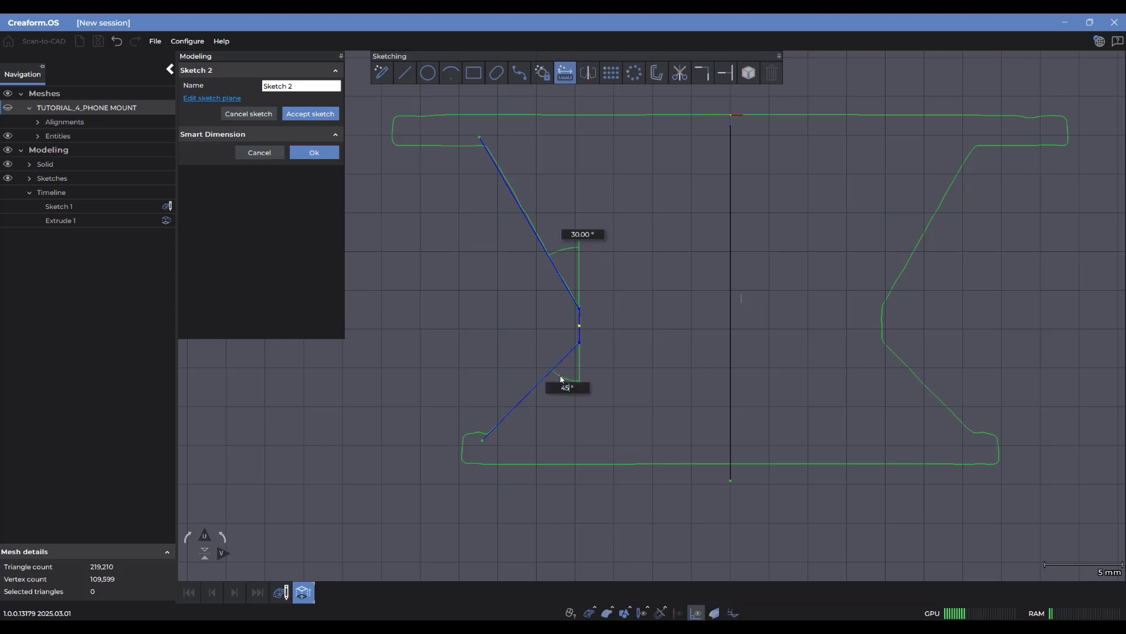
key("Escape")
Add a Vertical constraint to the short middle edge
left_click(531, 226)
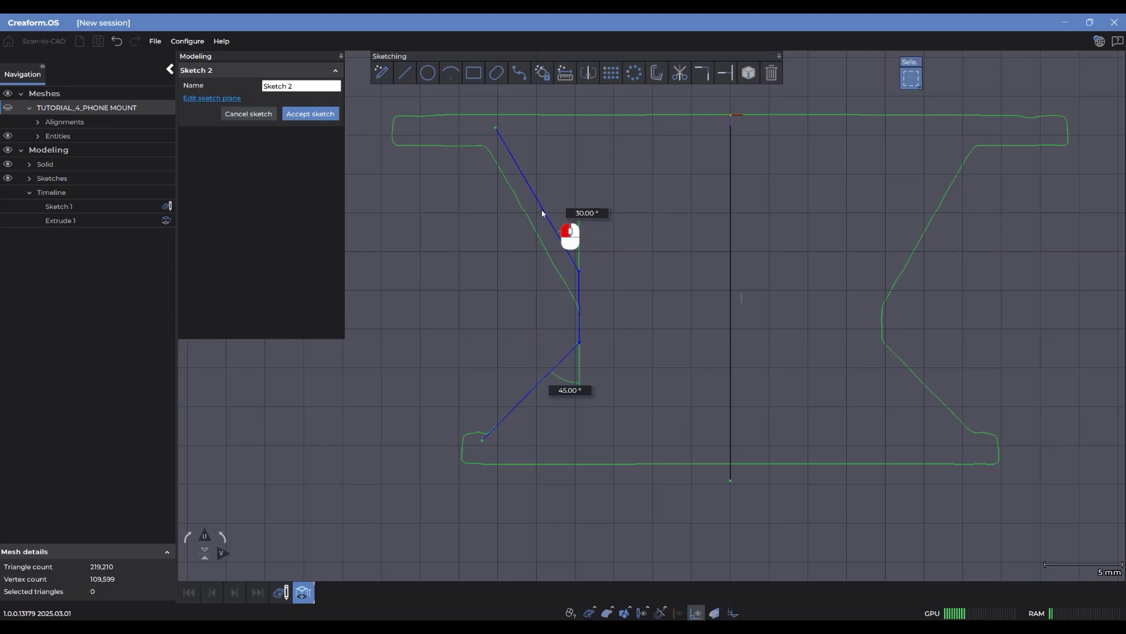
left_click(579, 335)
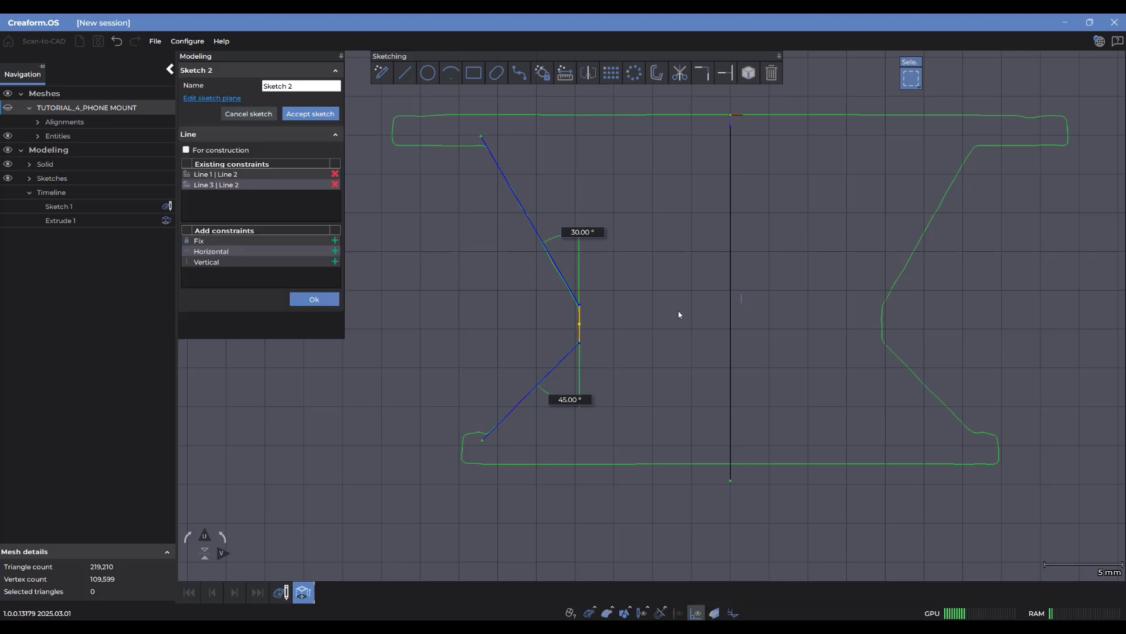
left_click(335, 262)
left_click(593, 330)
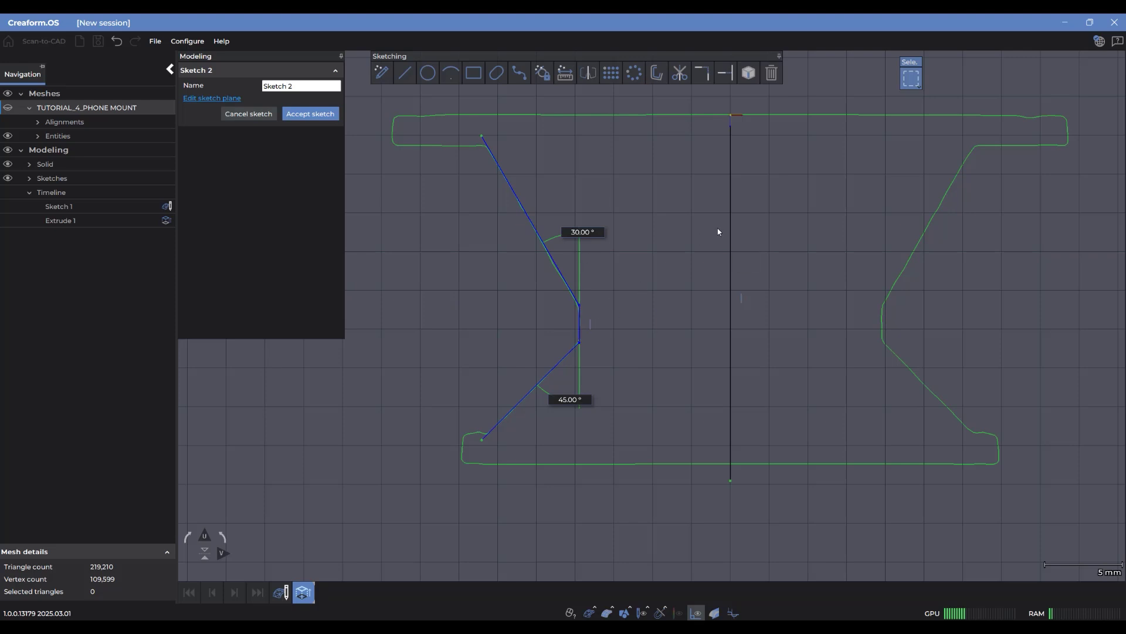
Draw the top and bottom horizontal lines from the diagonals' ends past the centre axis
left_click(405, 72)
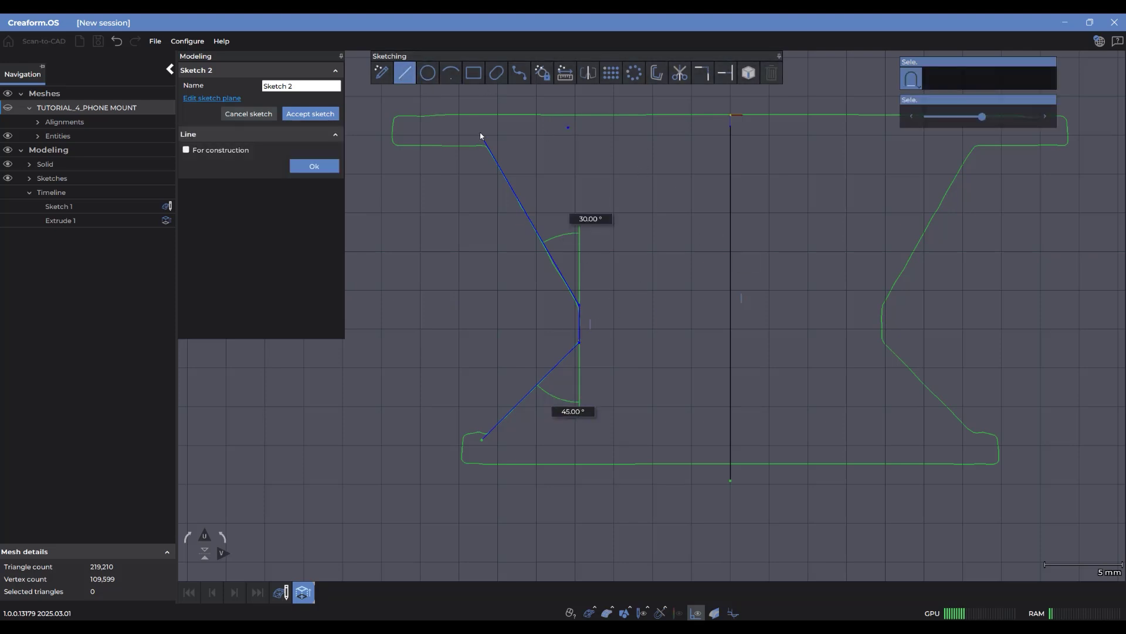
left_click(483, 137)
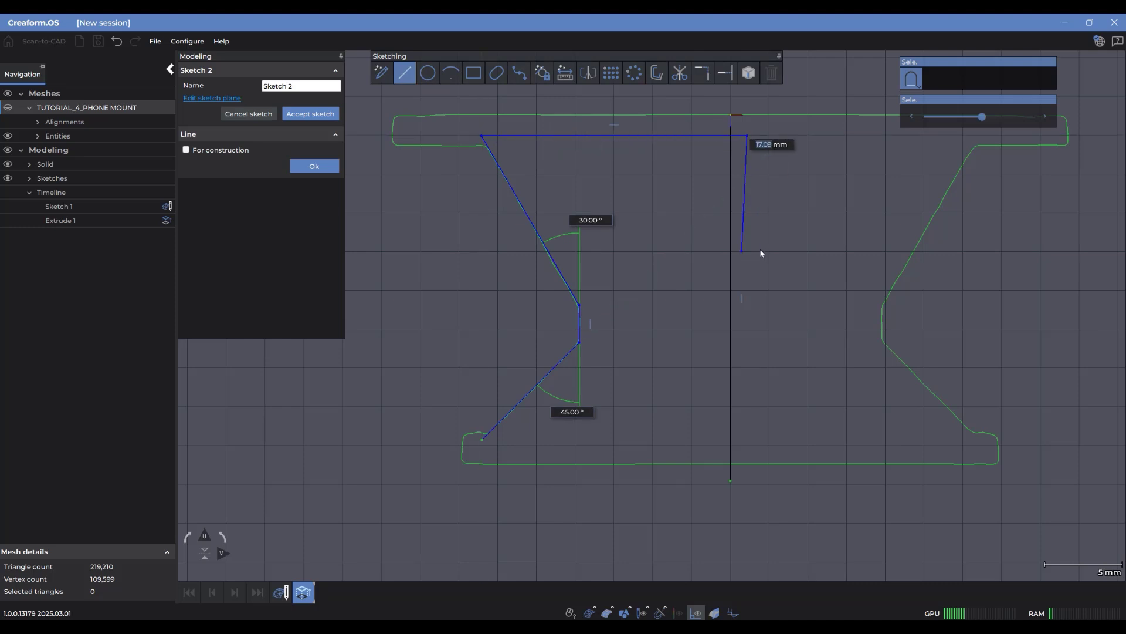
key("Escape")
left_click(482, 441)
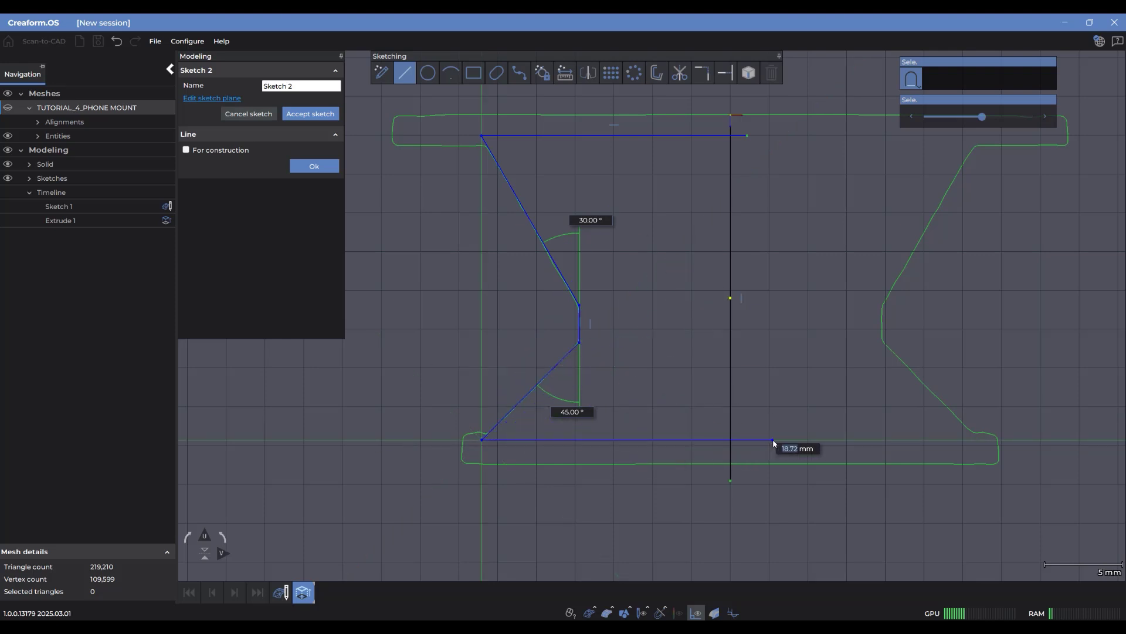
left_click(752, 439)
key("Escape")
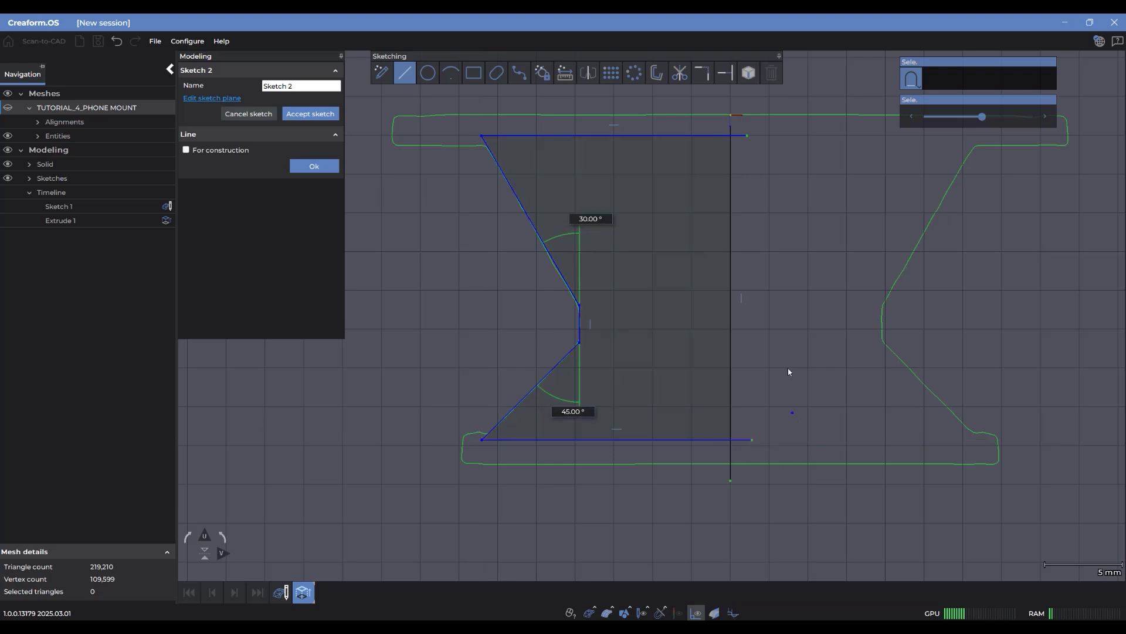
key("Escape")
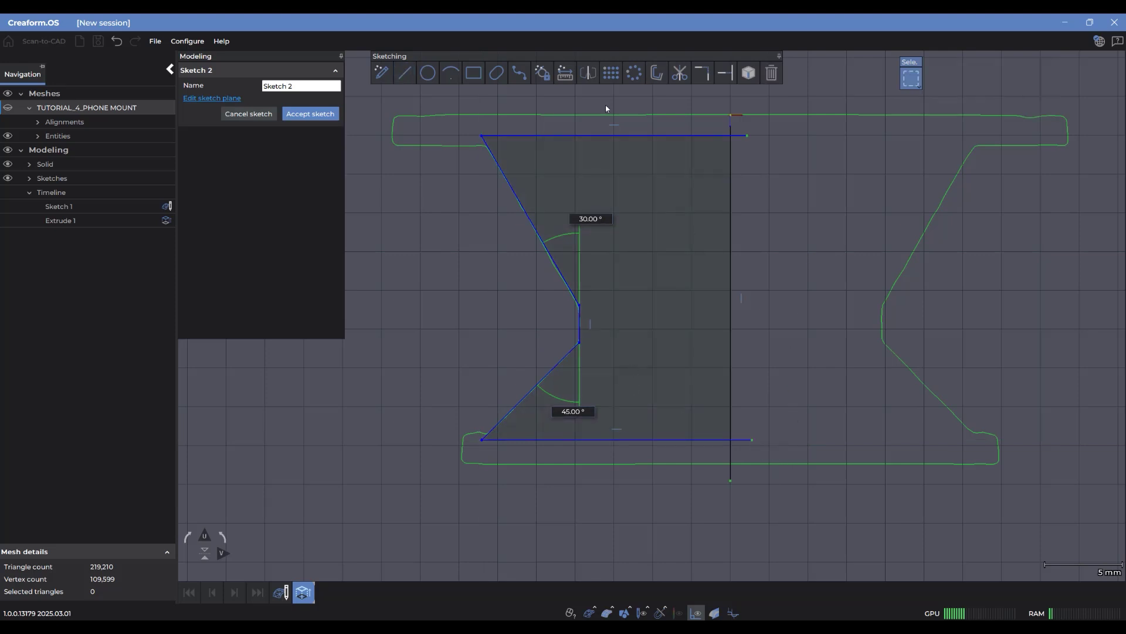
left_click(626, 441)
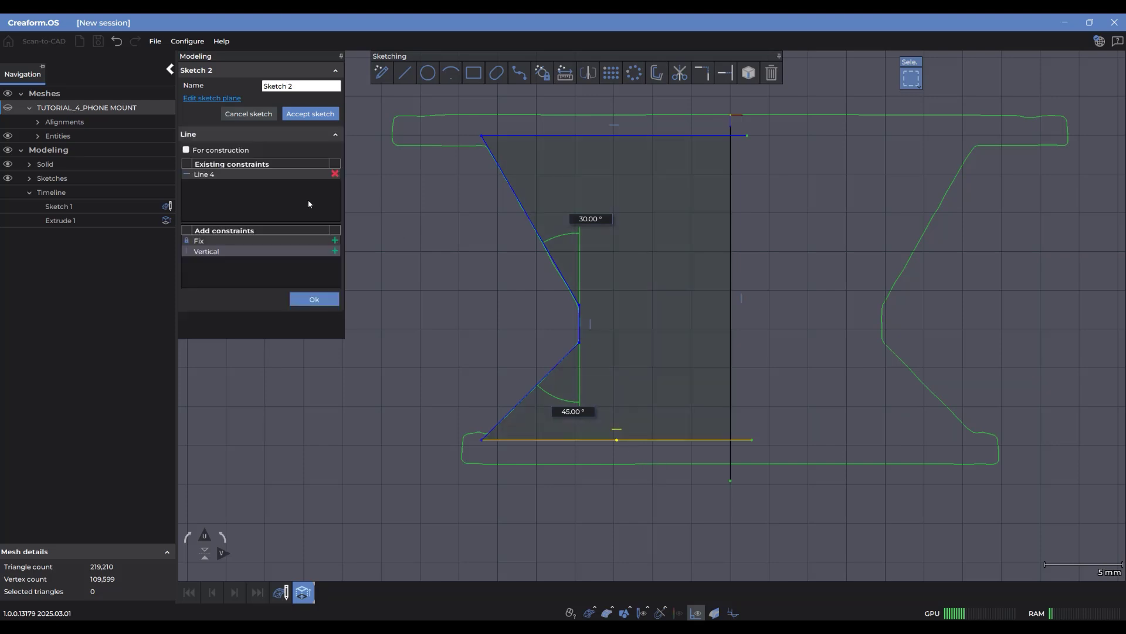
left_click(426, 238)
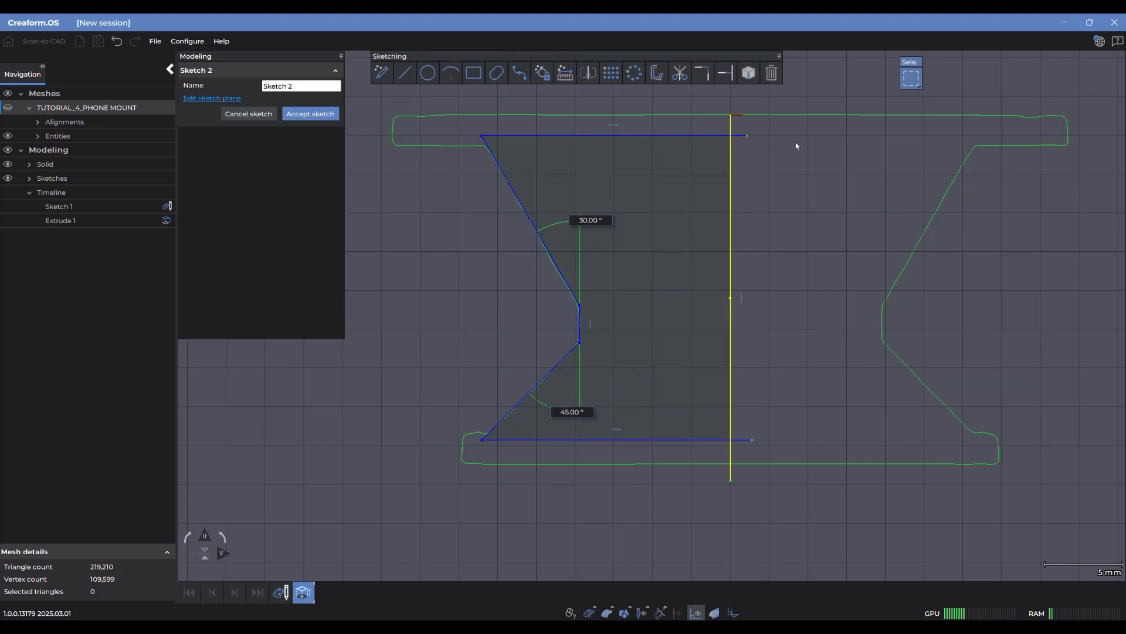
Trim the top, bottom and centre-line stubs beyond the axis and accept Sketch 2
left_click(680, 72)
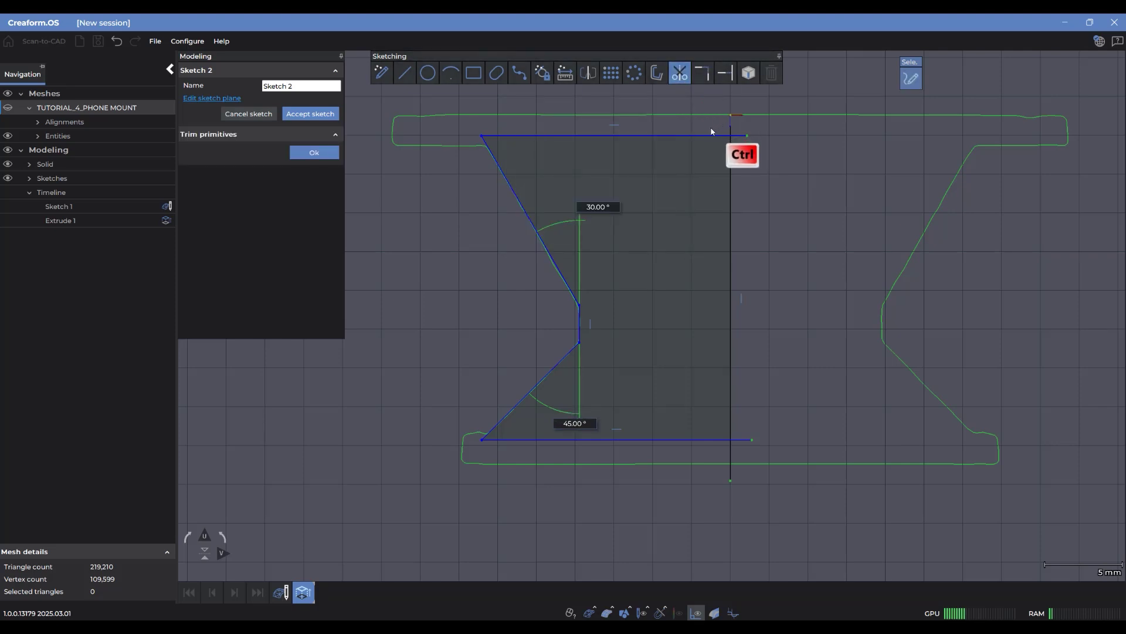
left_click(737, 135, "ctrl")
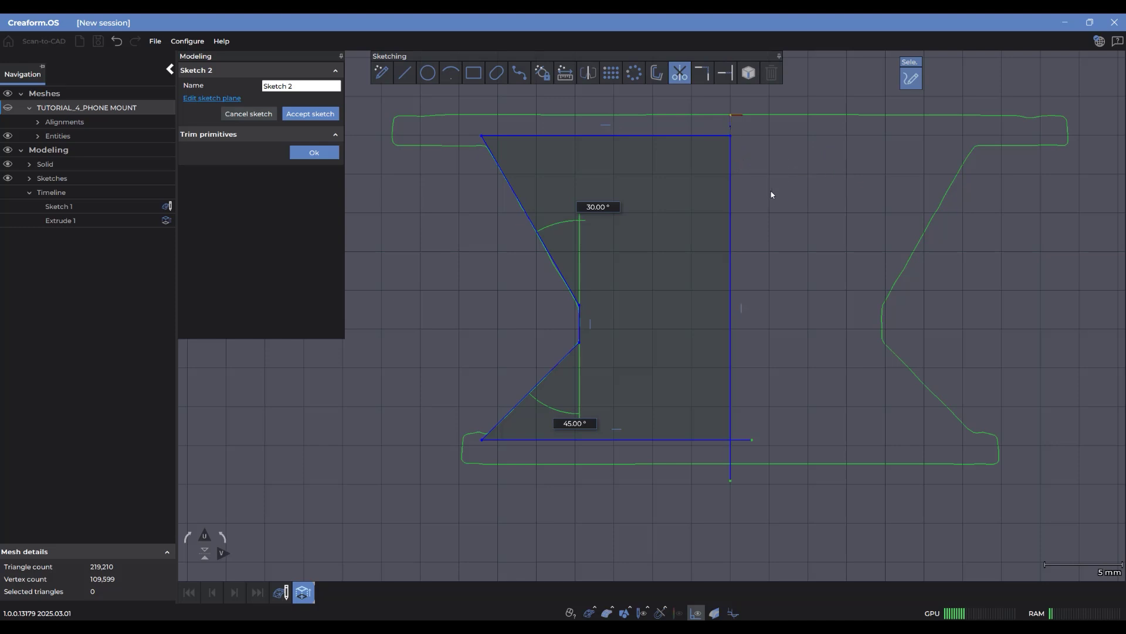
left_click(743, 440, "ctrl")
left_click(731, 460, "ctrl")
key("Escape")
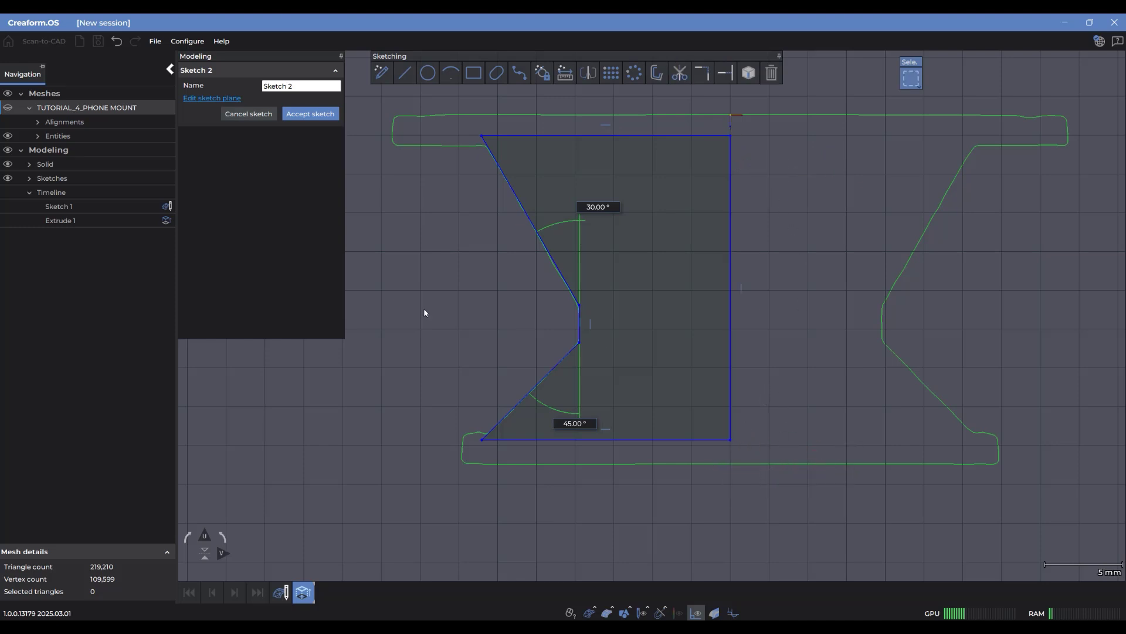
left_click(310, 114)
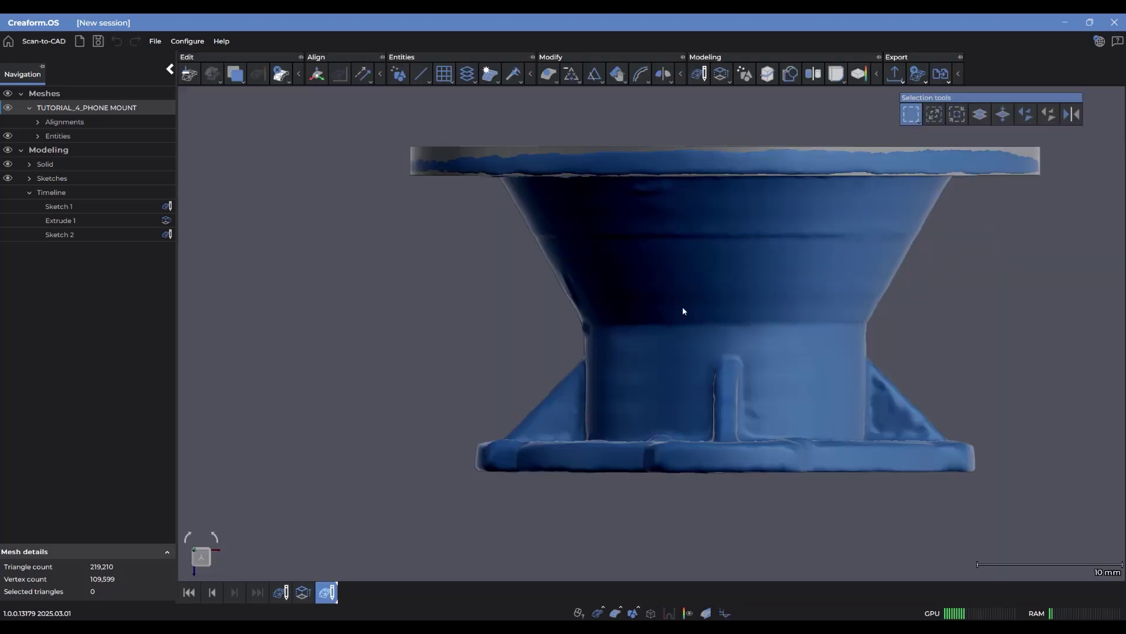
Revolve Sketch 2 360° around its vertical edge to create Revolve 1
left_click_drag(669, 305, 722, 193)
left_click(724, 76)
left_click(712, 120)
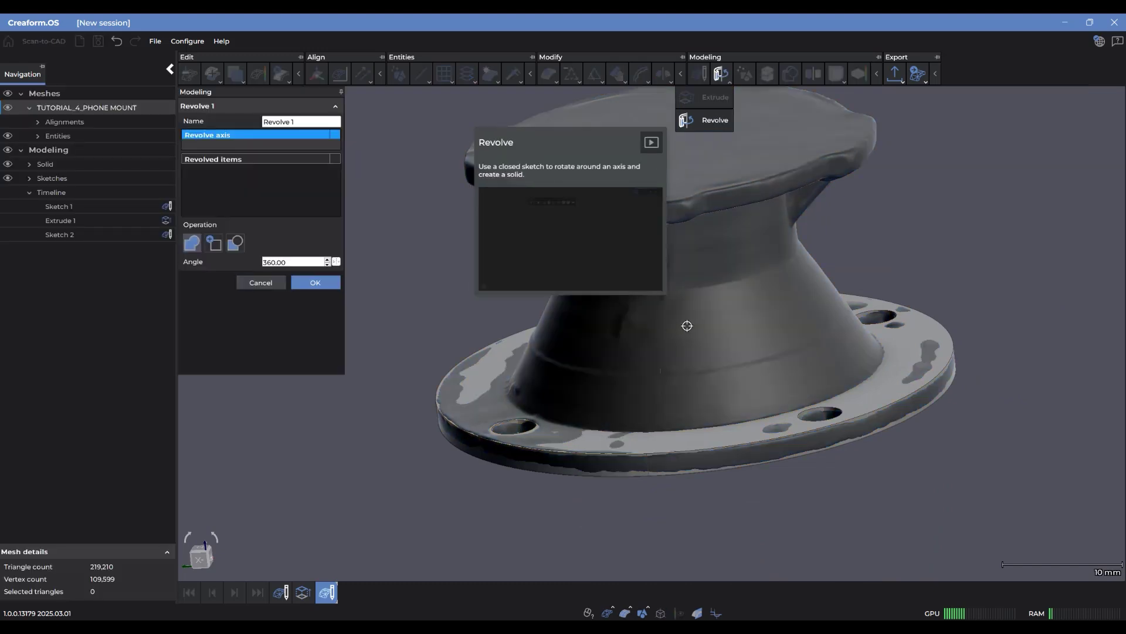
middle_click_drag(739, 252, 747, 345)
left_click(11, 108)
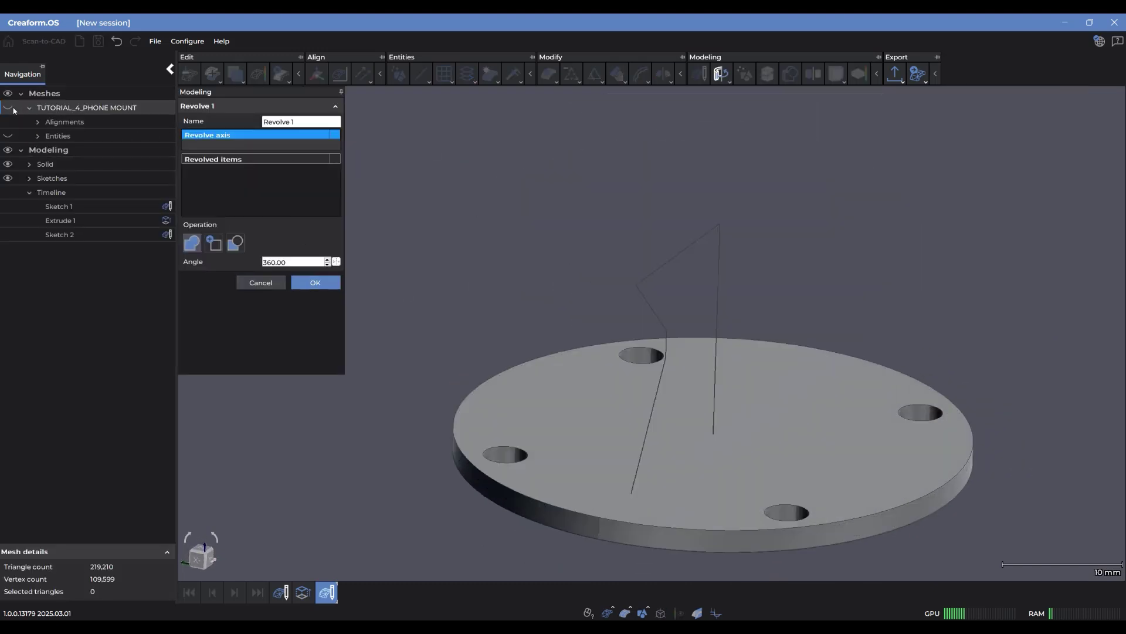
left_click(719, 267)
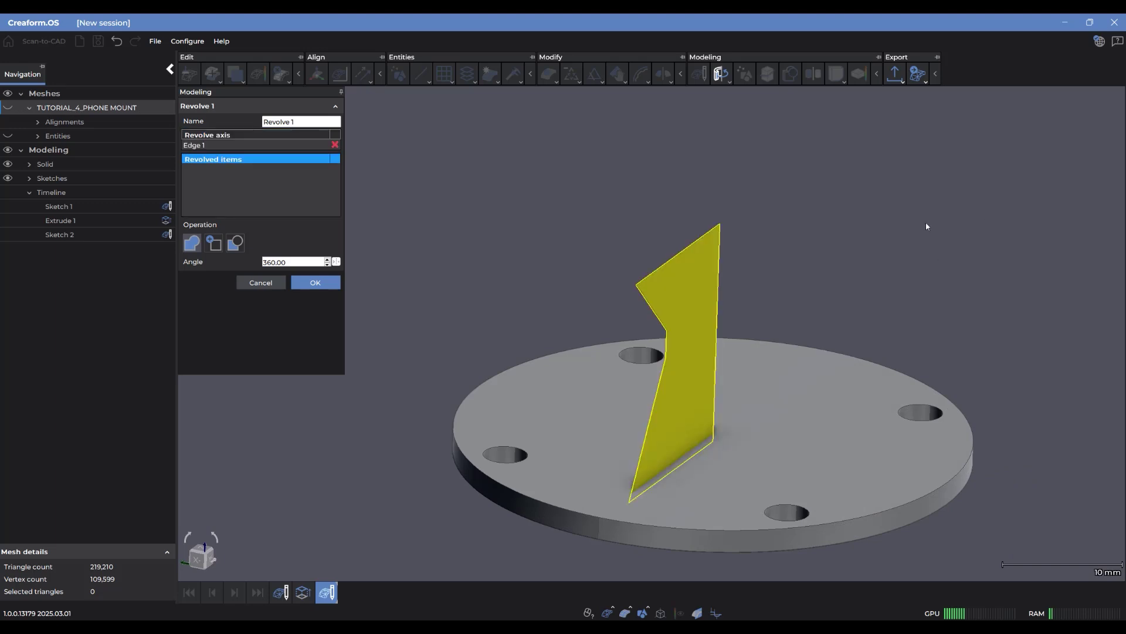
left_click(695, 294)
mouse_move(661, 214)
left_mouse_down()
mouse_move(636, 195)
mouse_move(640, 223)
left_mouse_up()
left_click(301, 280)
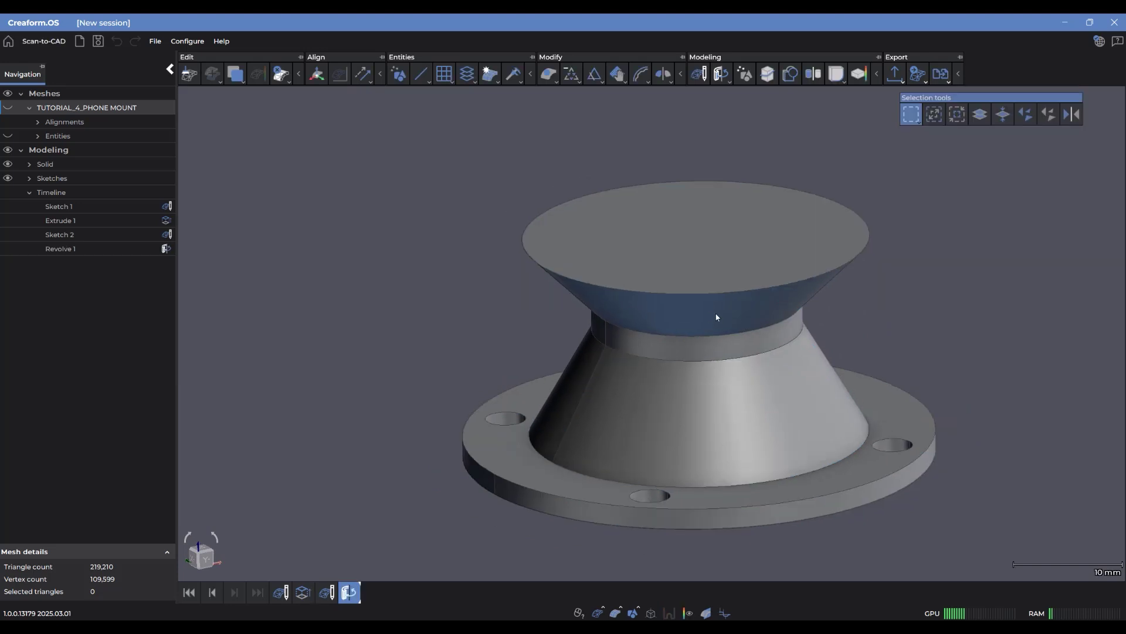
Inspect the part's underside and show the scan mesh again over the solid
left_click_drag(717, 317, 713, 290)
mouse_move(583, 269)
left_mouse_down()
mouse_move(584, 235)
mouse_move(587, 276)
left_mouse_up()
left_click(8, 107)
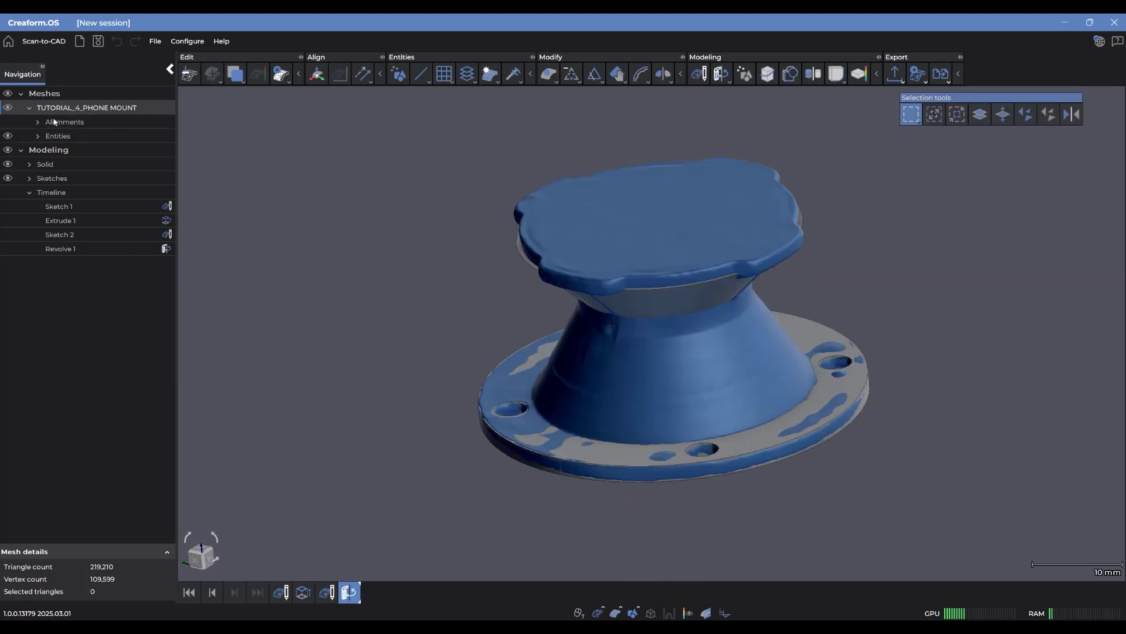
Place Sketch 3 on the cap's top face, offset −0.9426 mm downward, and start sketching
left_click_drag(685, 216, 686, 264)
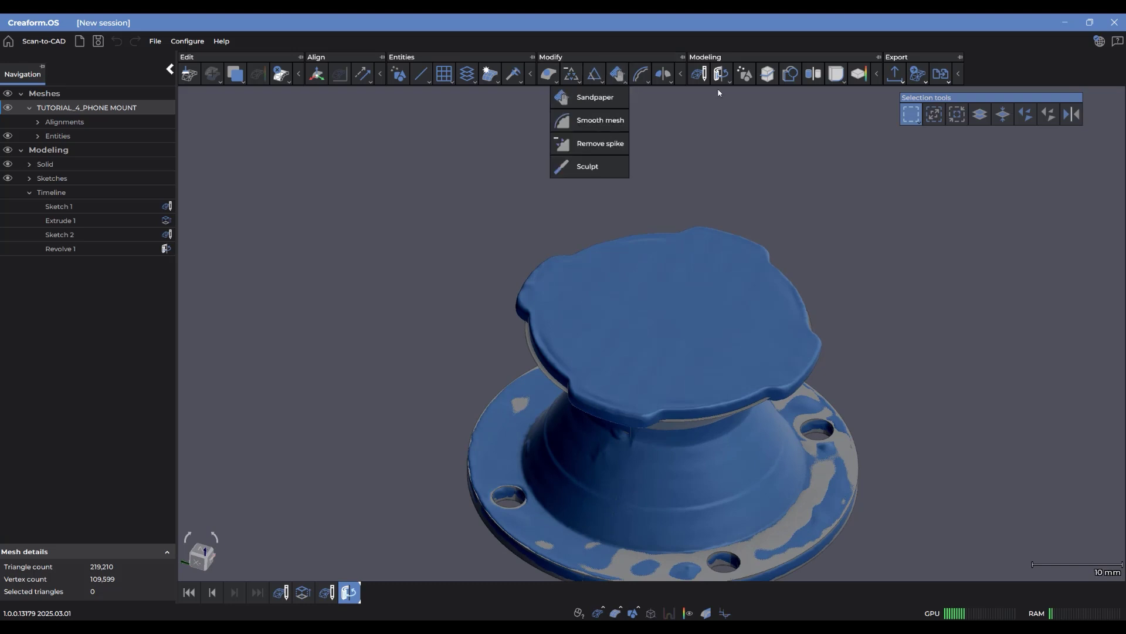
left_click(699, 73)
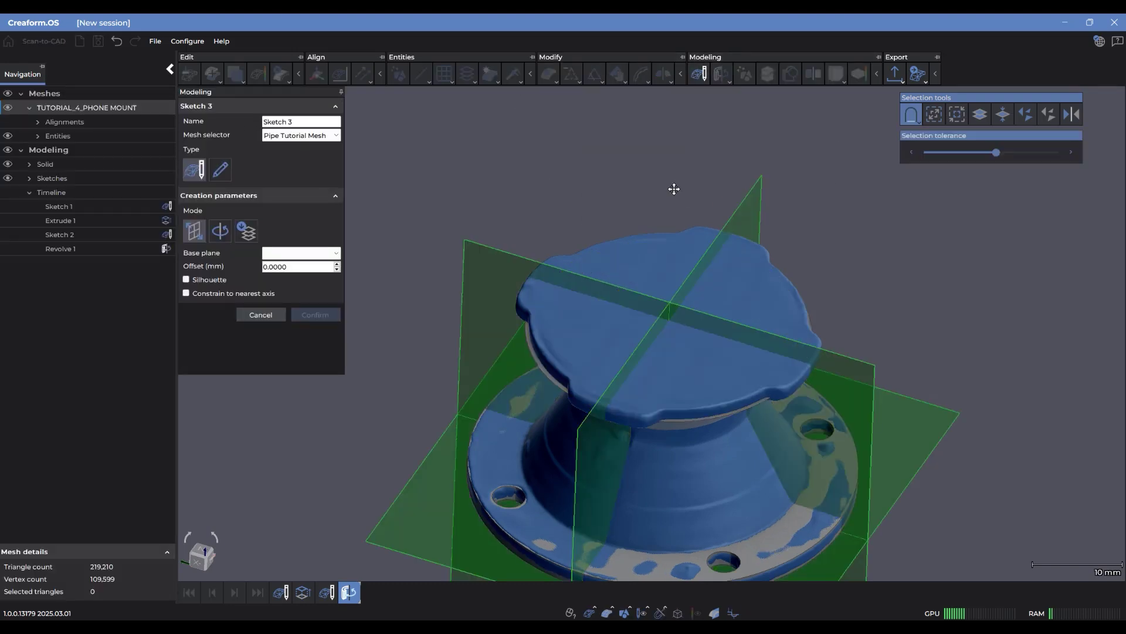
left_click(678, 293, "ctrl")
mouse_move(678, 295)
left_mouse_down()
mouse_move(679, 283)
mouse_move(711, 319)
left_mouse_up()
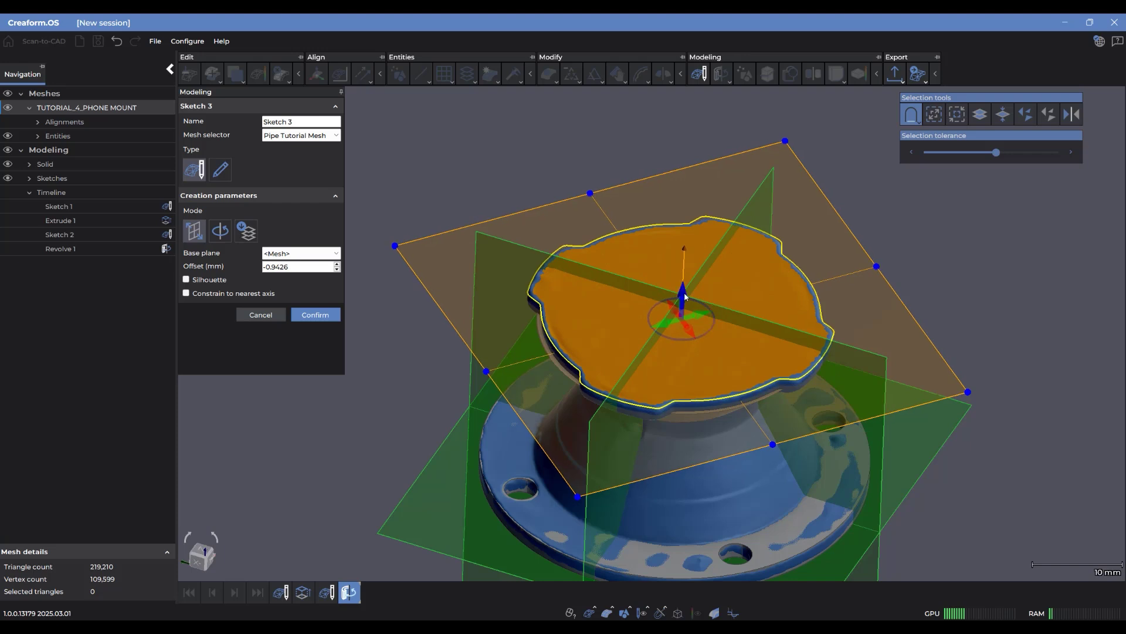
left_click(308, 317)
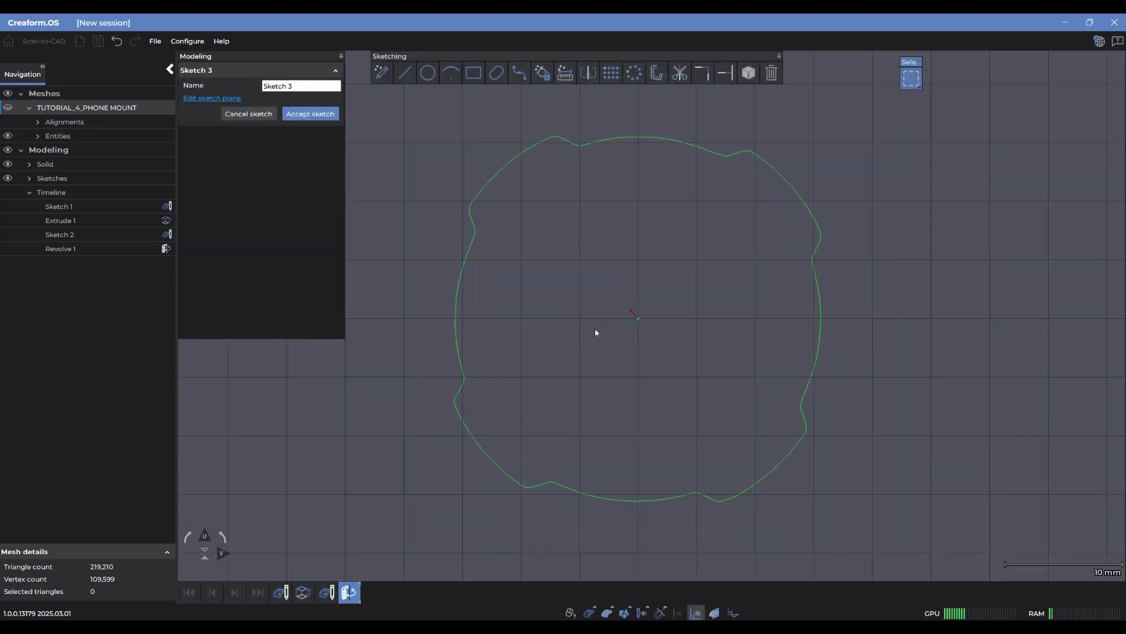
Draw a three-point circle on the cap outline with a 31 mm diameter
left_click(428, 73)
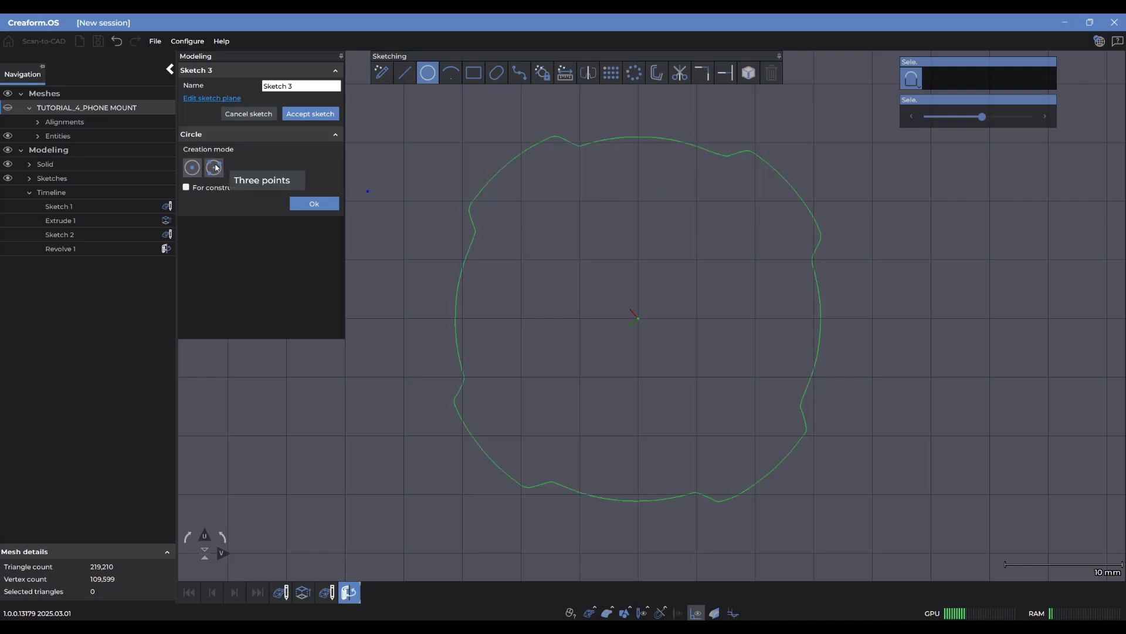
left_click(457, 290)
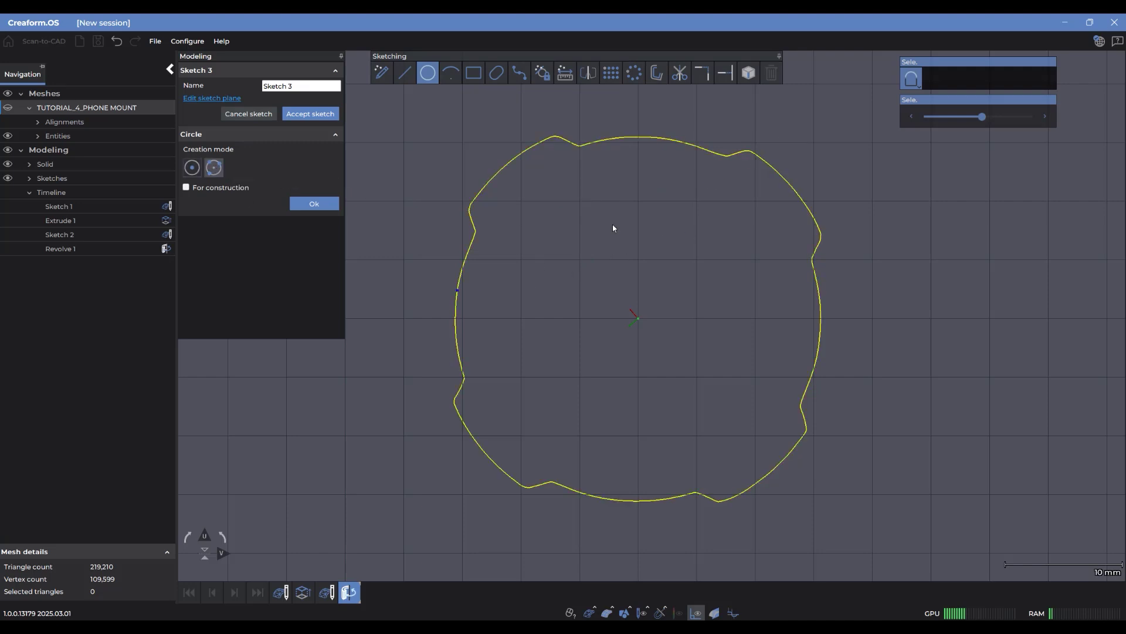
left_click(670, 140)
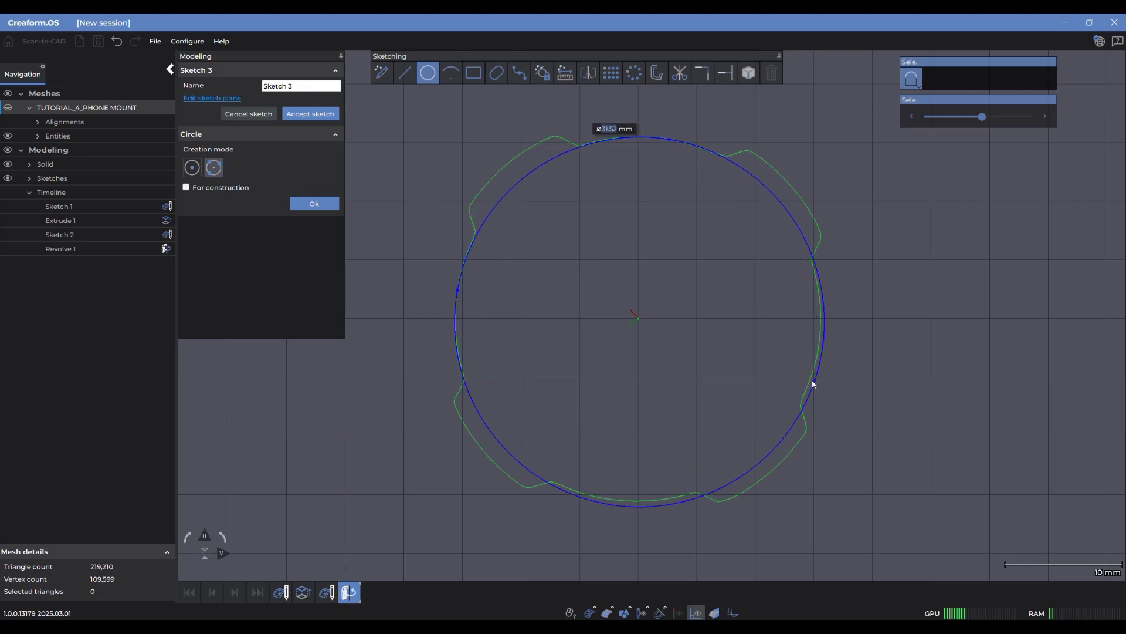
left_click(812, 385)
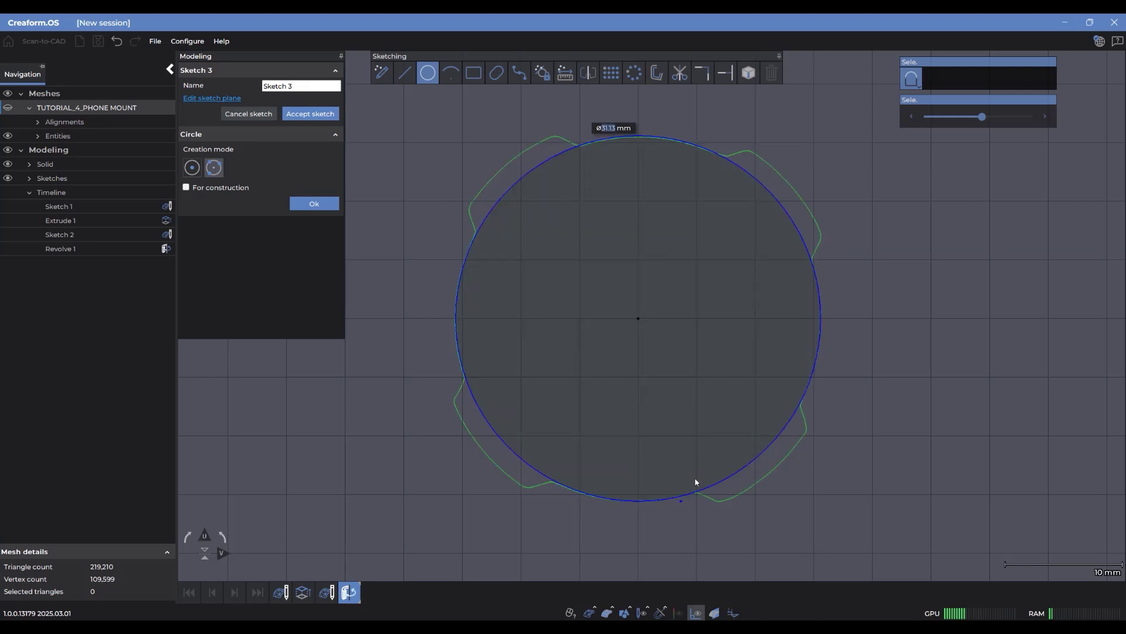
type("31")
key("Return")
Lock the Ø31 circle and trace arcs snapped to the scan contour
key("Escape")
key("Escape")
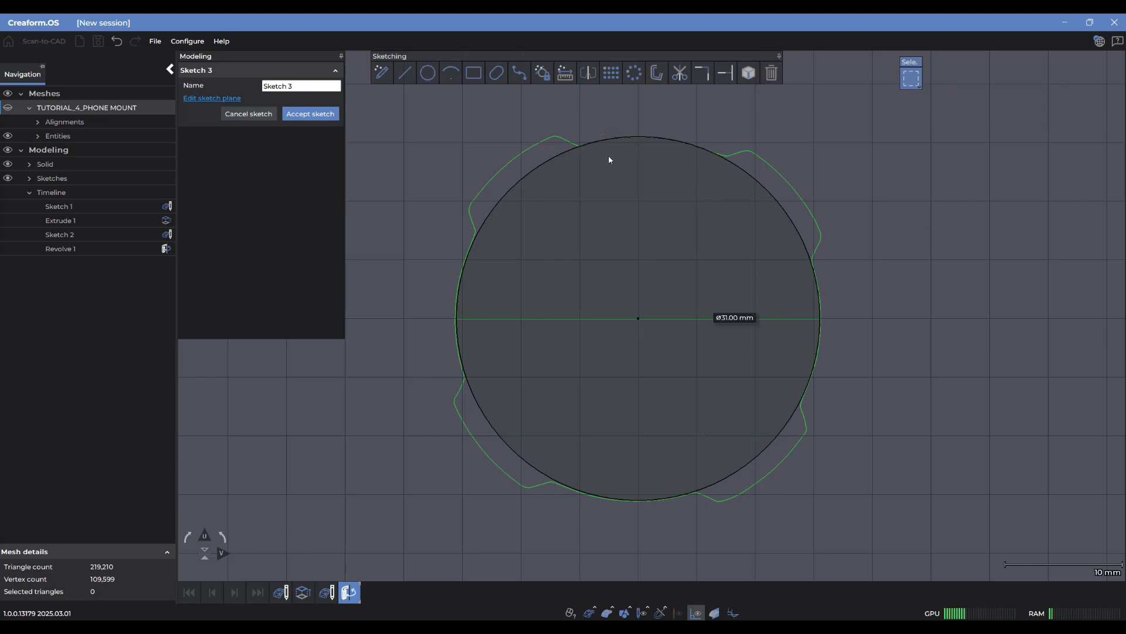
left_click(451, 73)
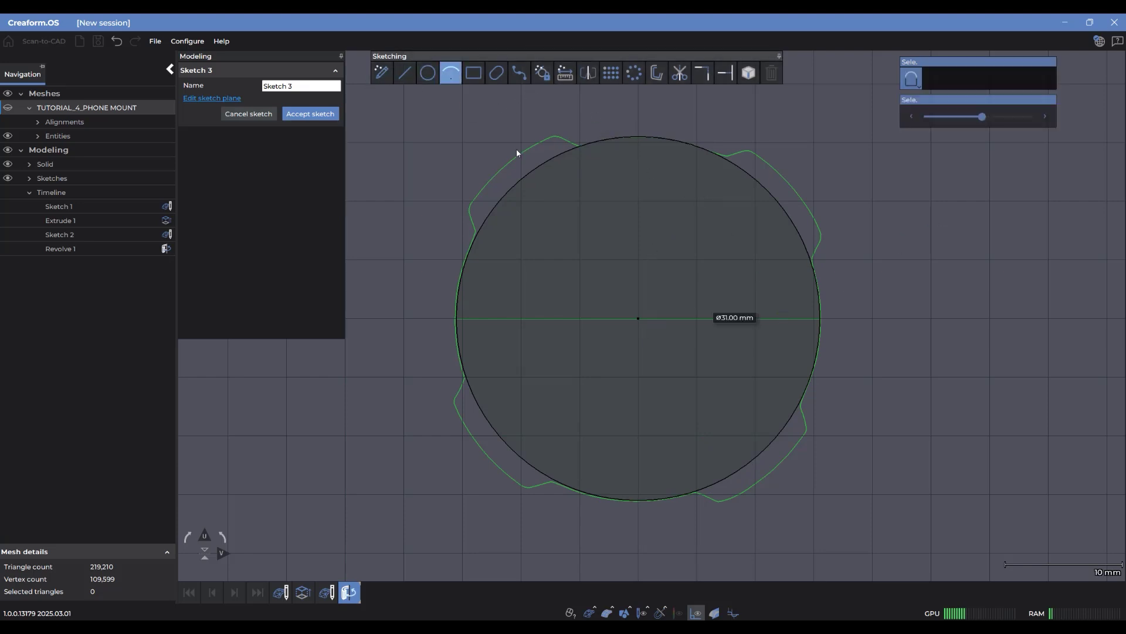
mouse_move(630, 231)
middle_mouse_down()
mouse_move(746, 271)
mouse_move(561, 186)
middle_mouse_up()
key("ctrl")
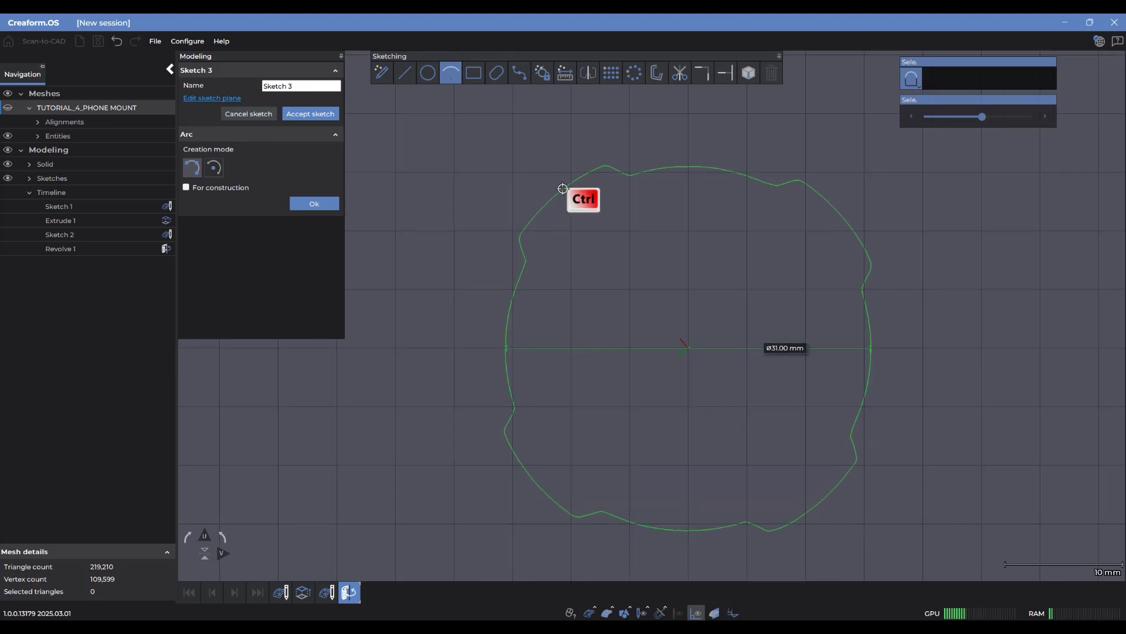
key("ctrl")
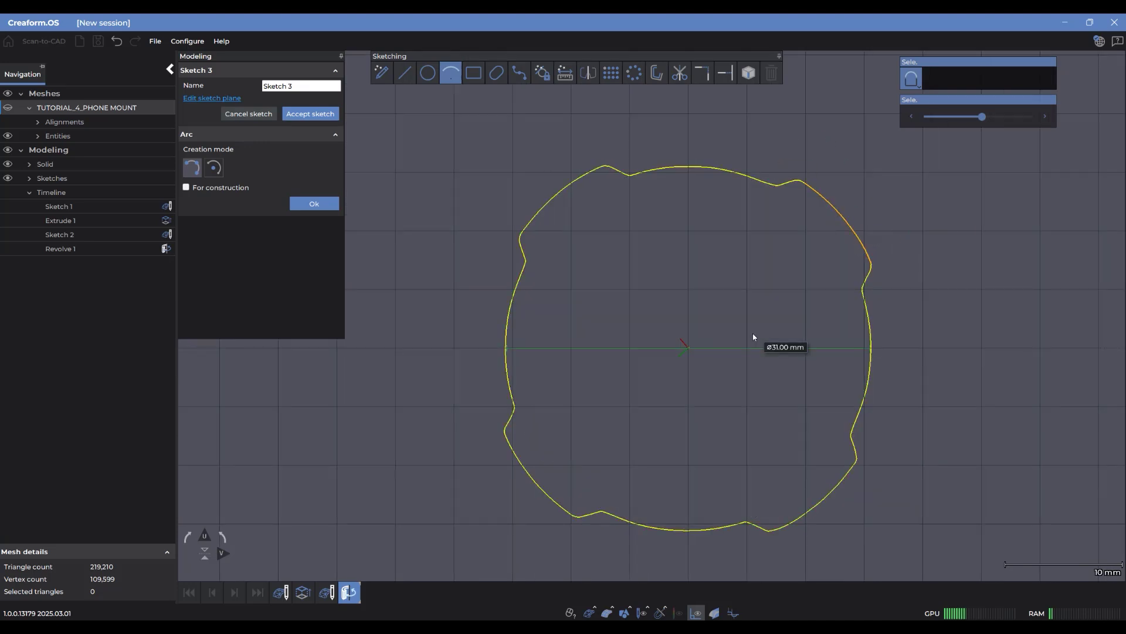
key("ctrl")
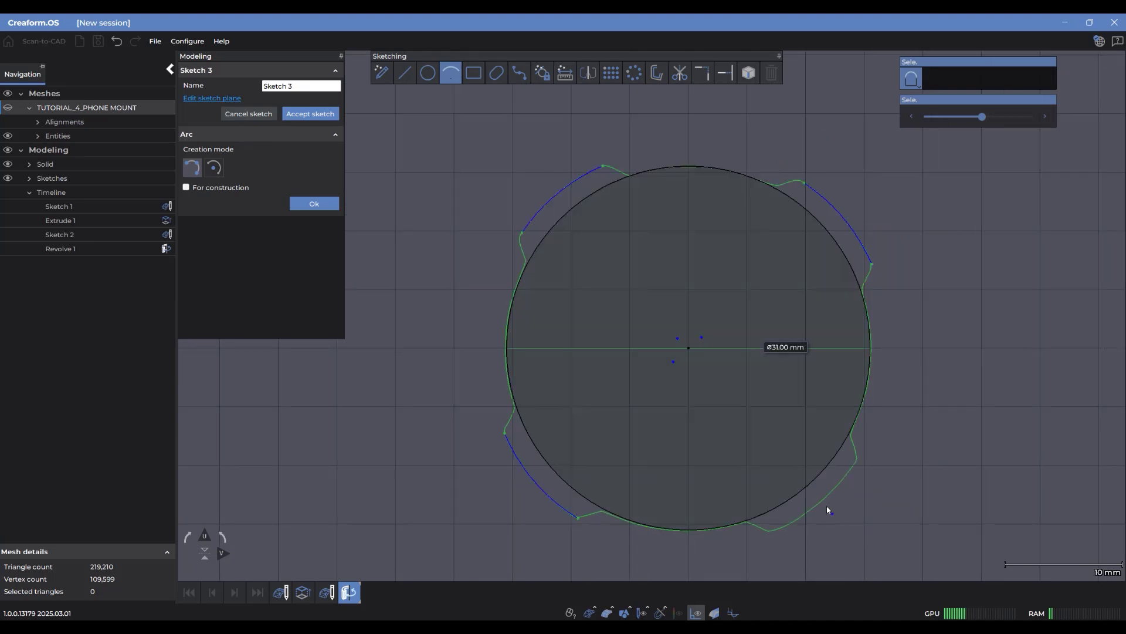
key("ctrl")
Draw lines along the four left-side notch edges: top-left, upper-left, lower-left and bottom-left
left_click(405, 73)
left_click(613, 169)
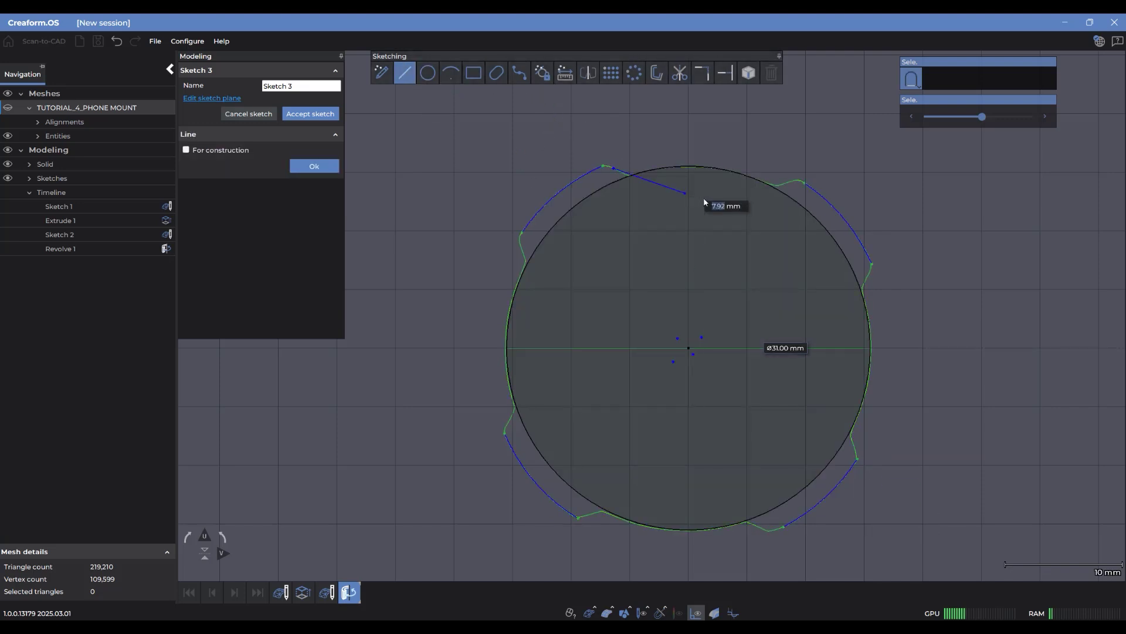
left_click(692, 207)
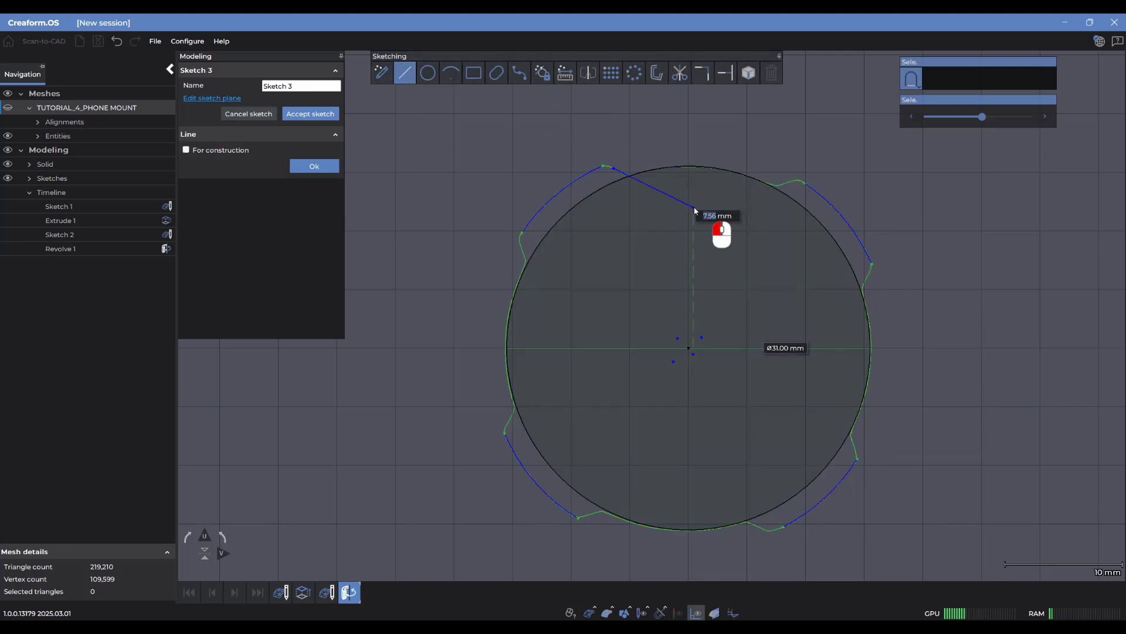
left_click(522, 242)
left_click(540, 299)
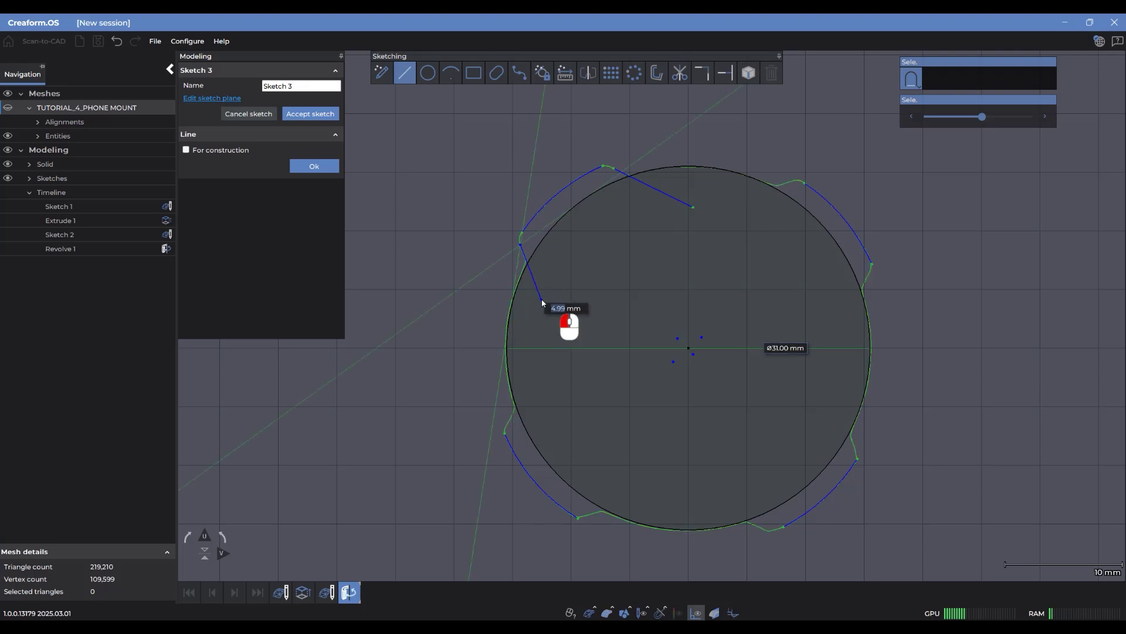
left_click(506, 428)
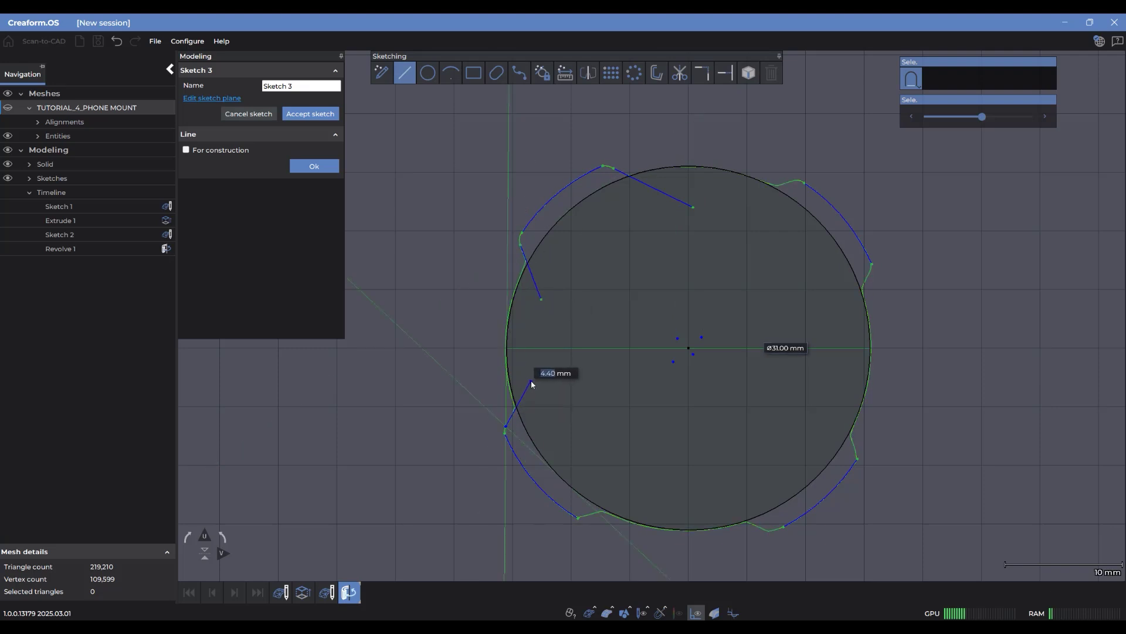
key("Escape")
left_click(508, 423)
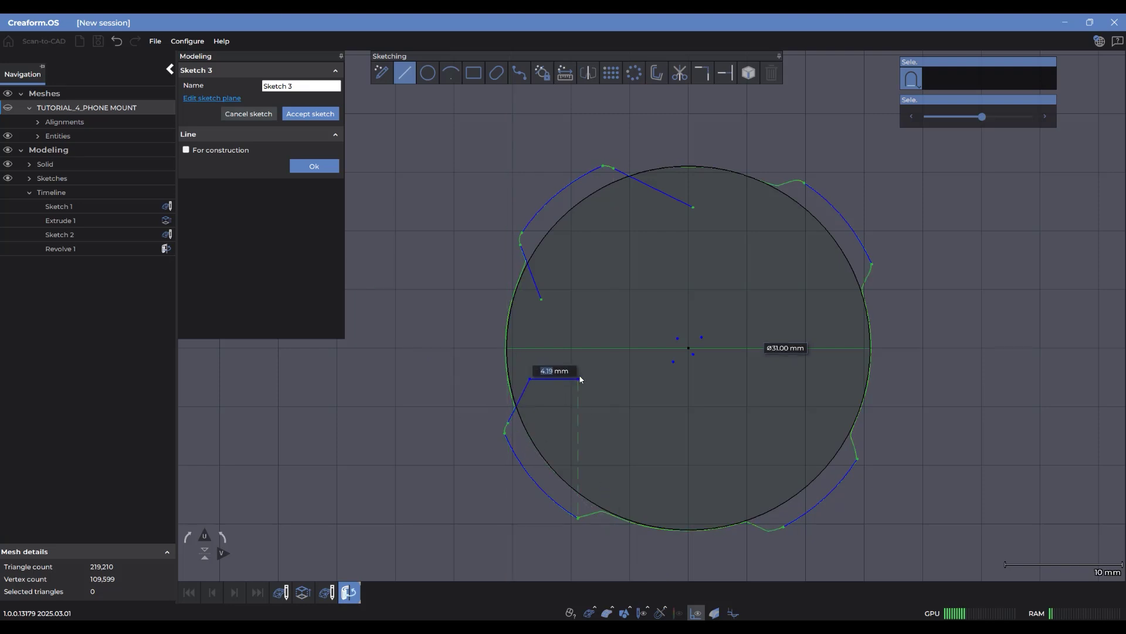
left_click(530, 377)
left_click(585, 516)
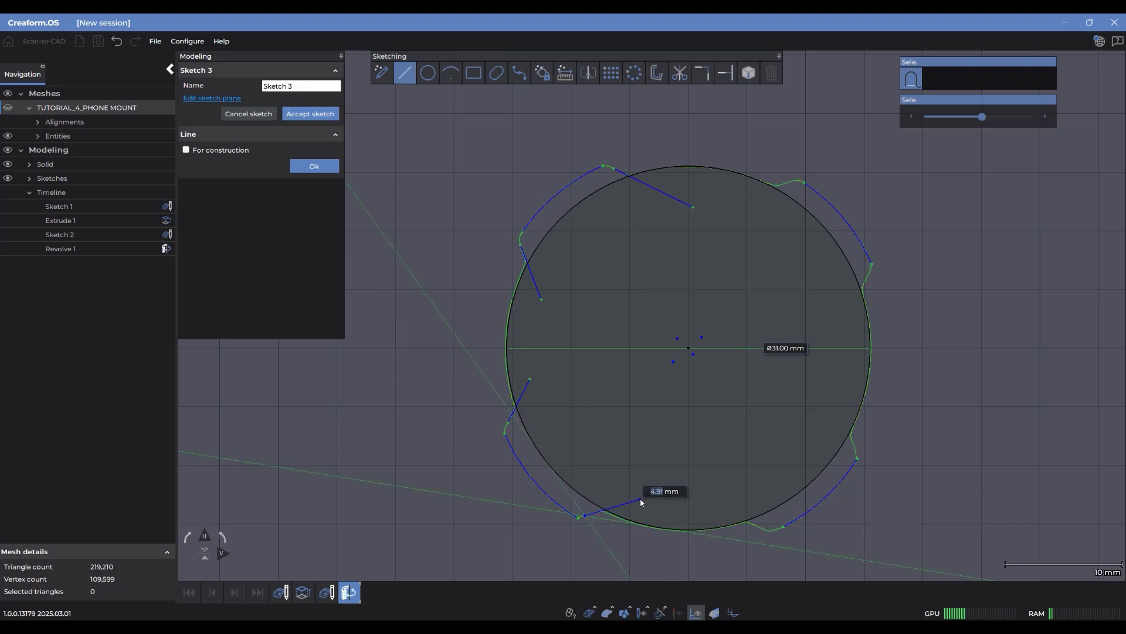
left_click(639, 498)
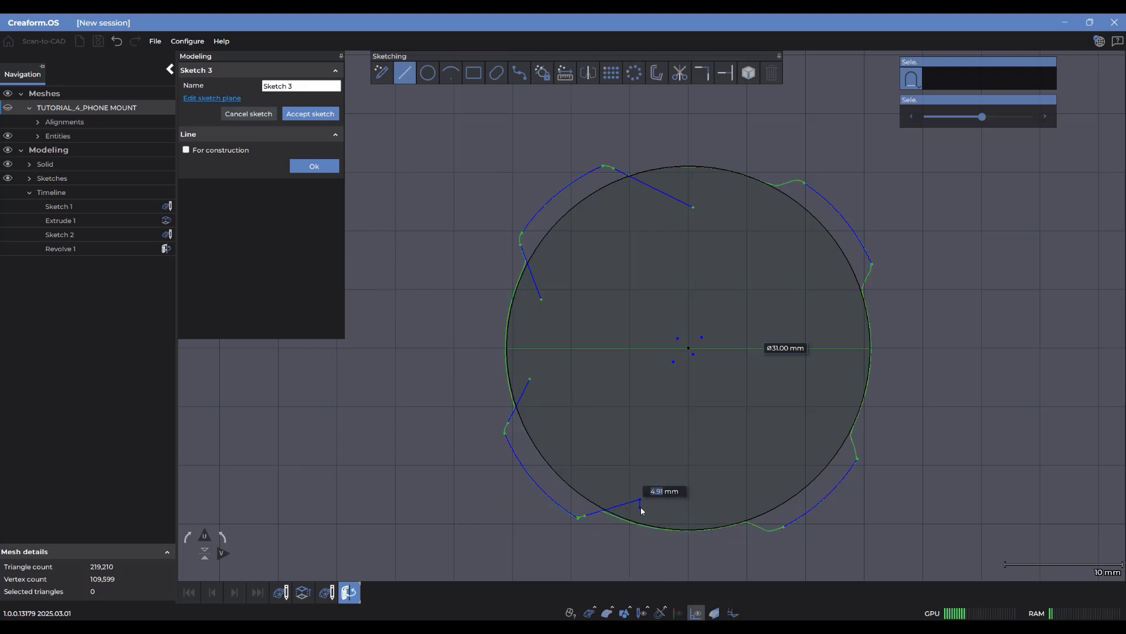
Draw lines along the right-side notch edges: lower-right, upper-right and top-right
left_click(764, 530)
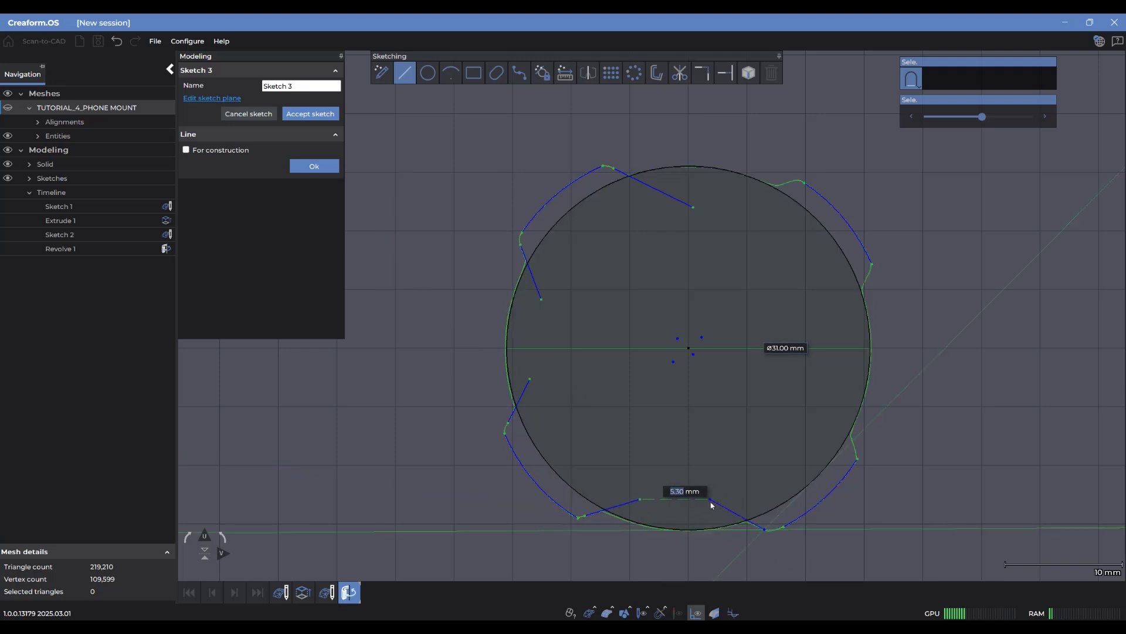
right_click(728, 523)
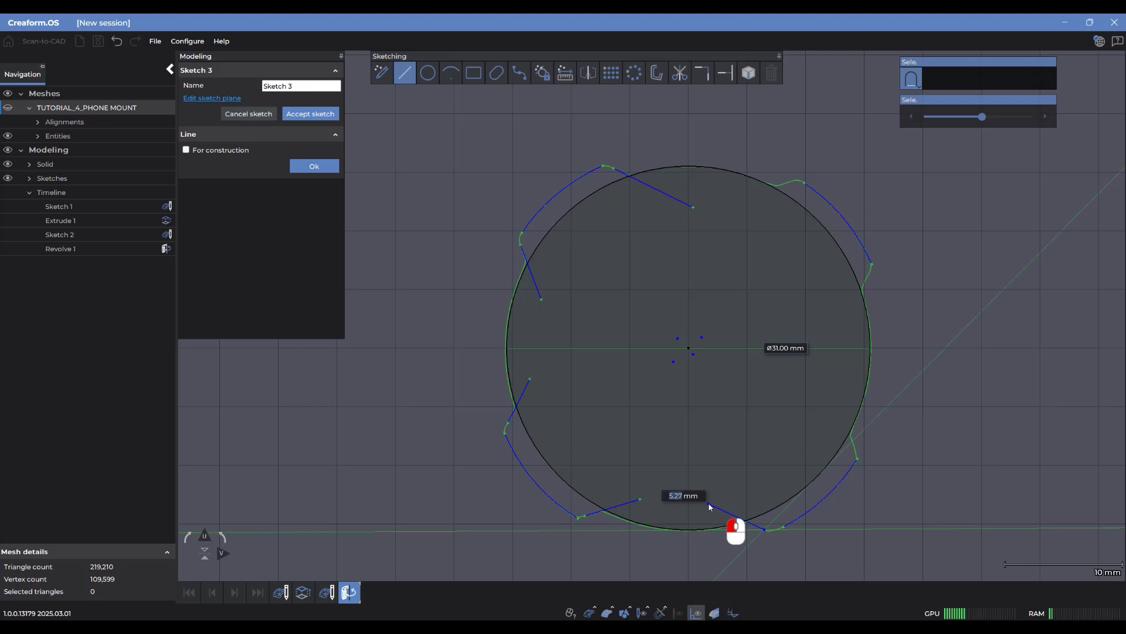
left_click(856, 458)
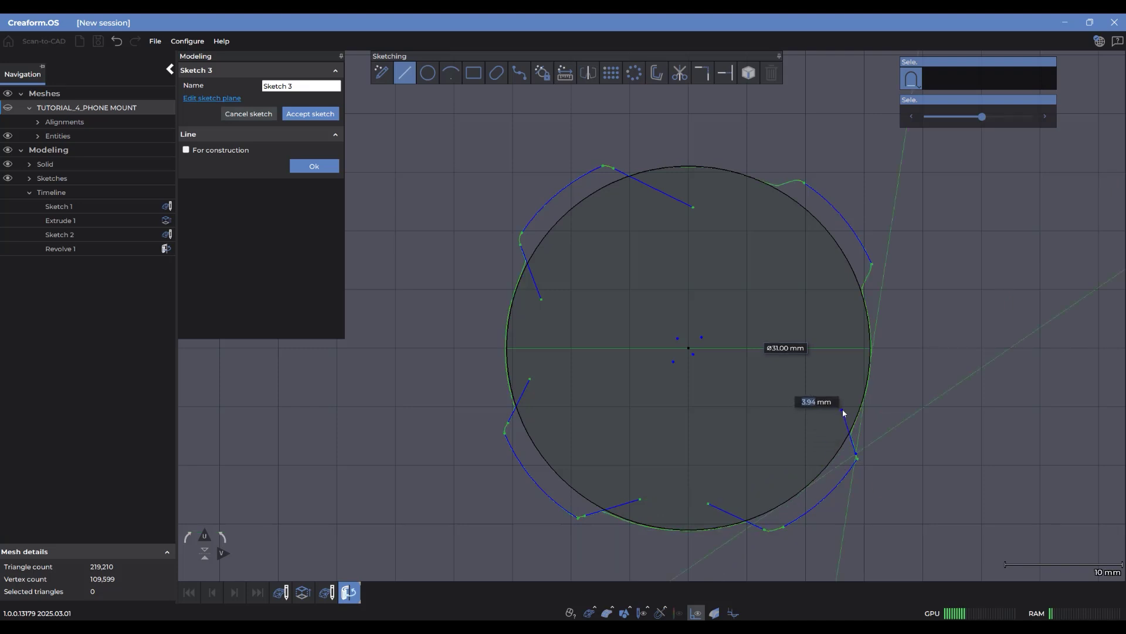
left_click(843, 410)
right_click(844, 410)
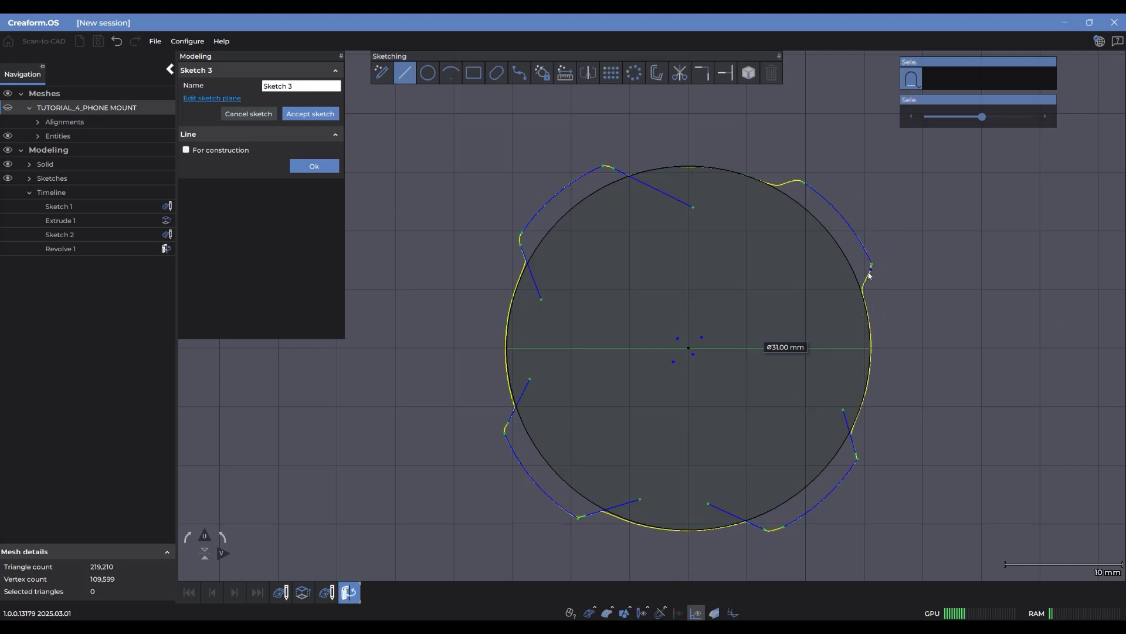
left_click(868, 278)
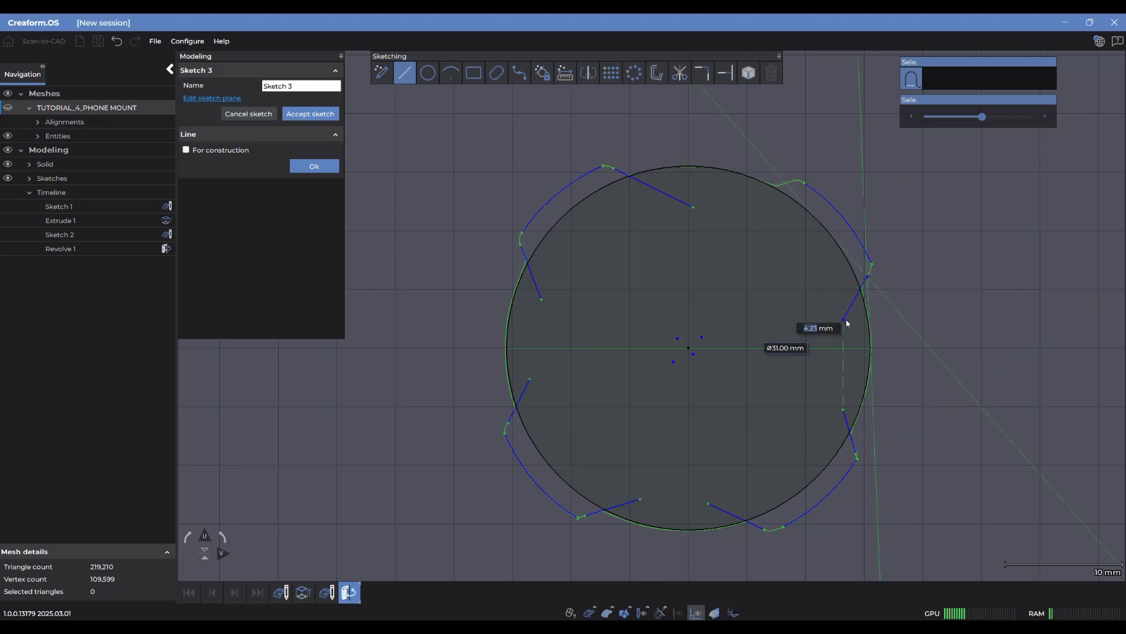
left_click(845, 320)
right_click(845, 320)
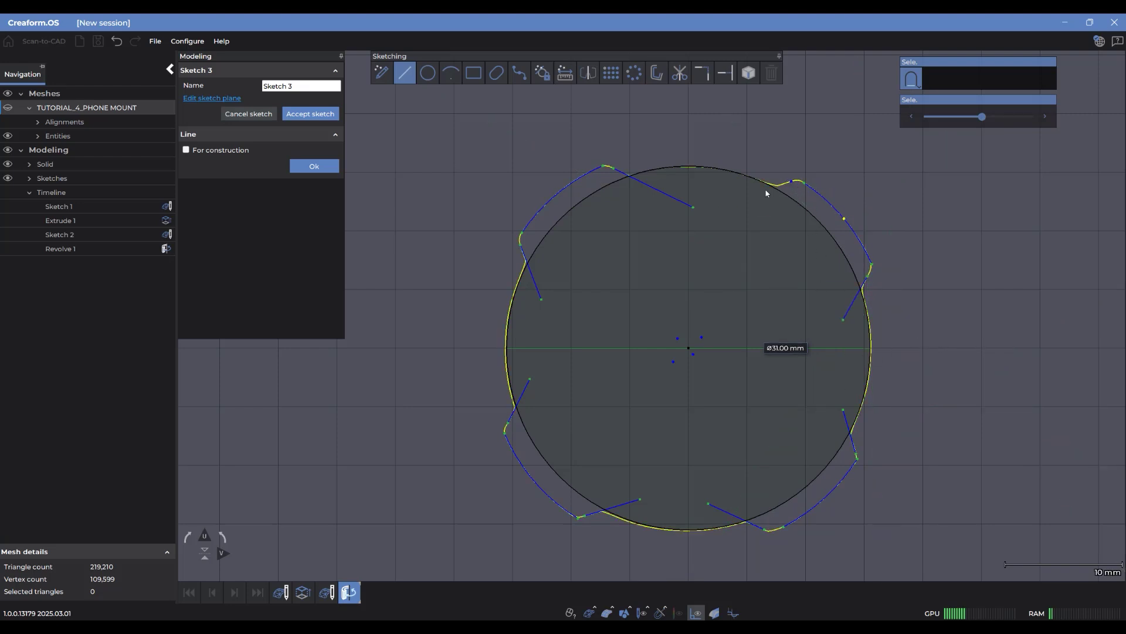
left_click(791, 181)
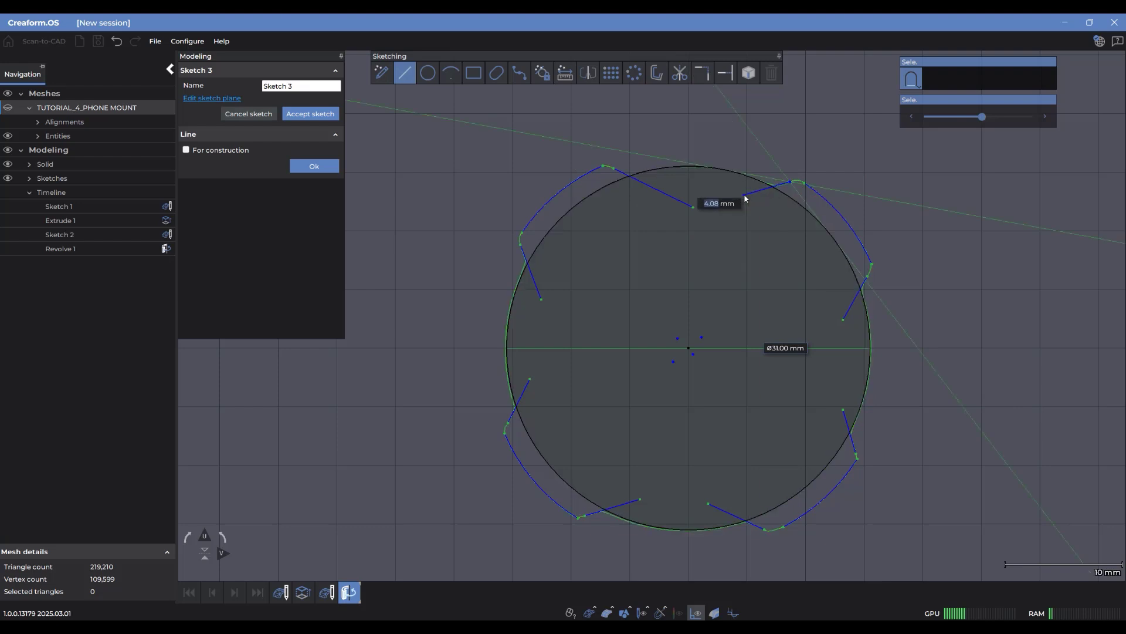
left_click(744, 198)
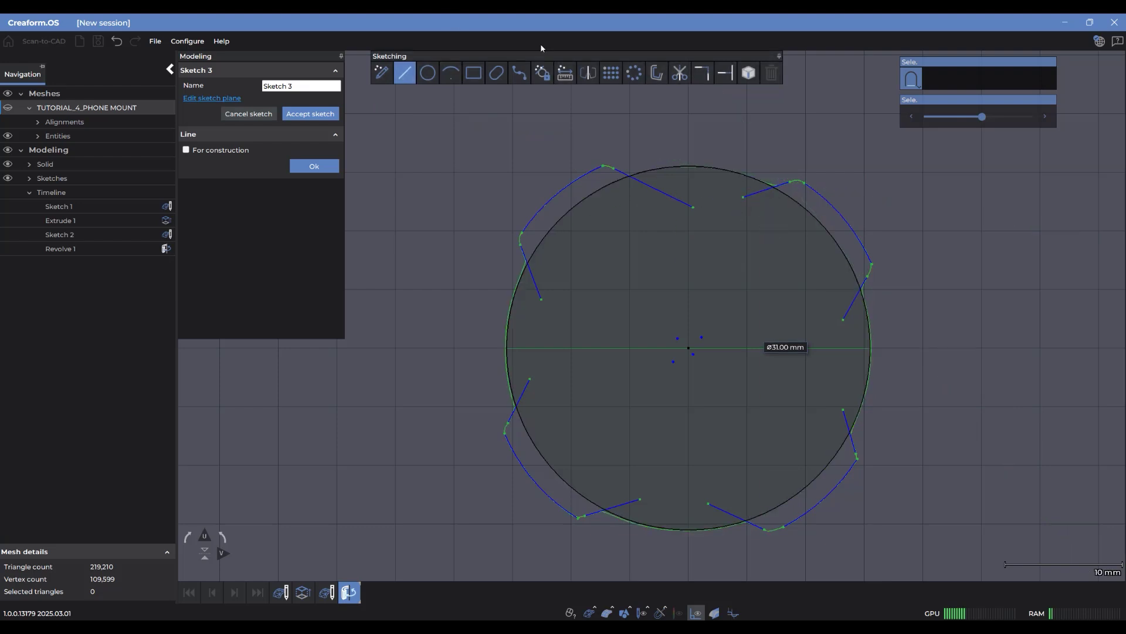
left_click(704, 75)
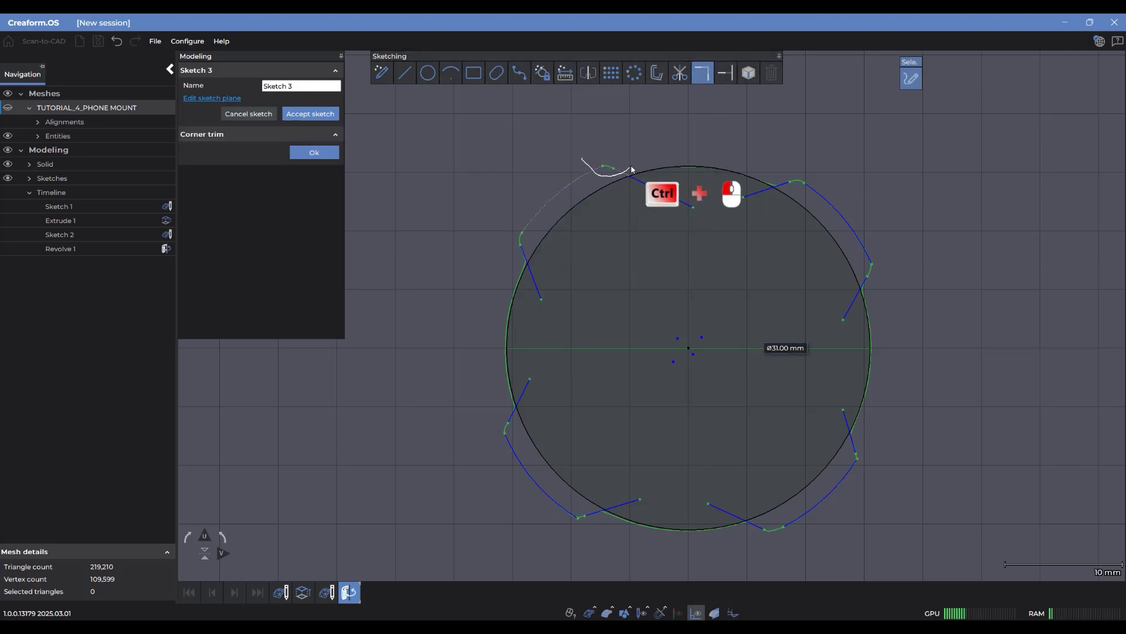
Corner-trim the notch lines into sharp corners at upper-left, lower-left, lower-right and upper-right
left_click(530, 267, "ctrl")
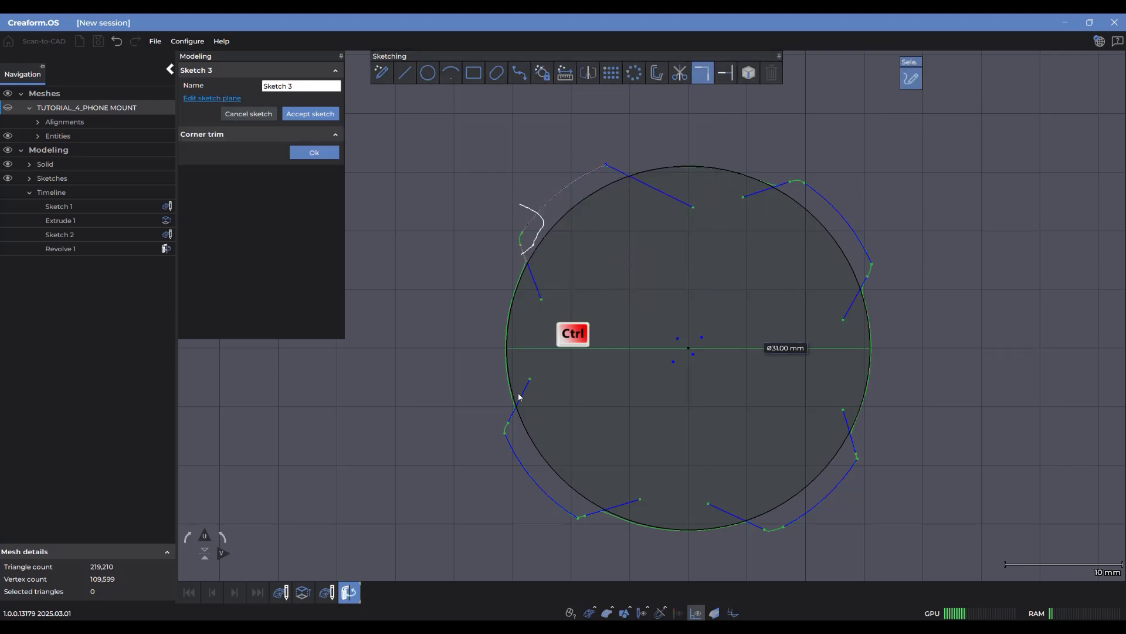
left_click(517, 422, "ctrl")
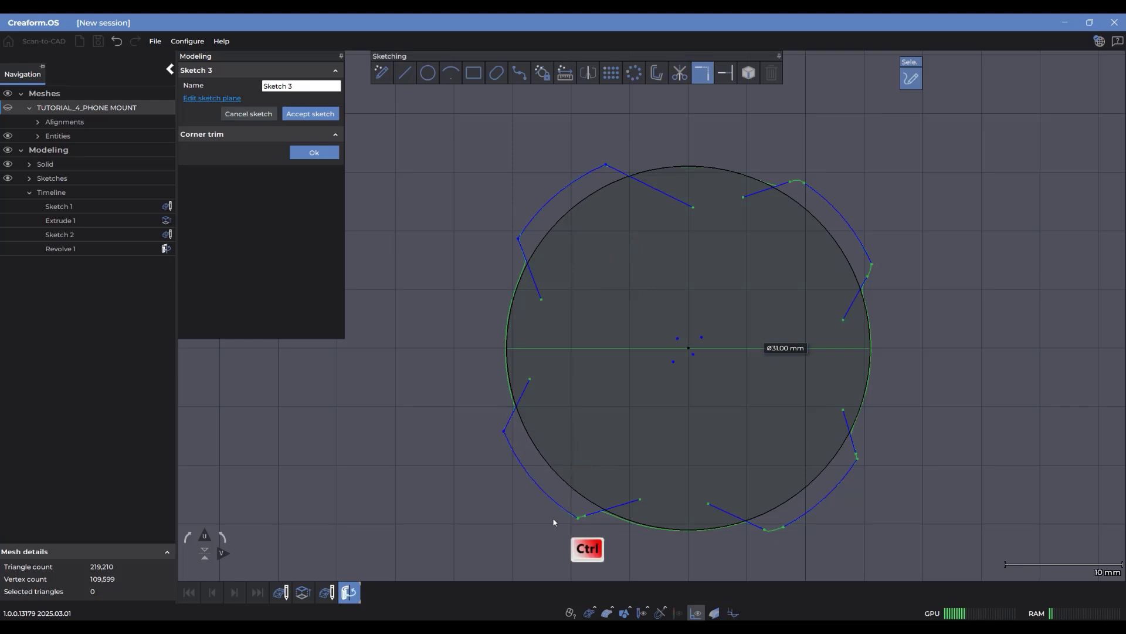
left_click(764, 518, "ctrl")
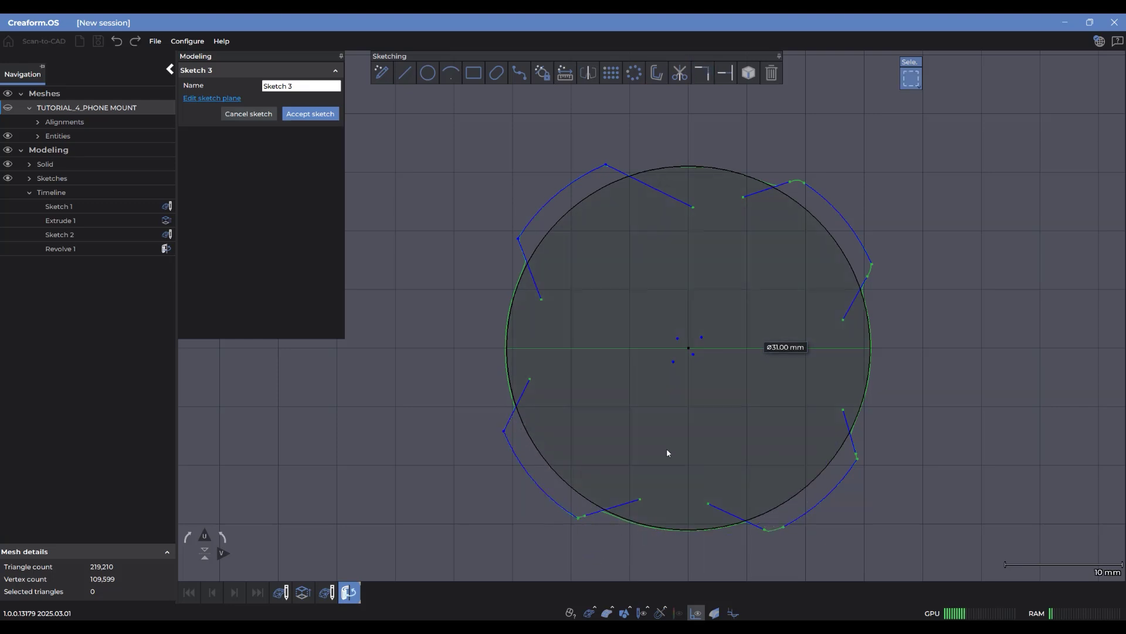
left_click(702, 73)
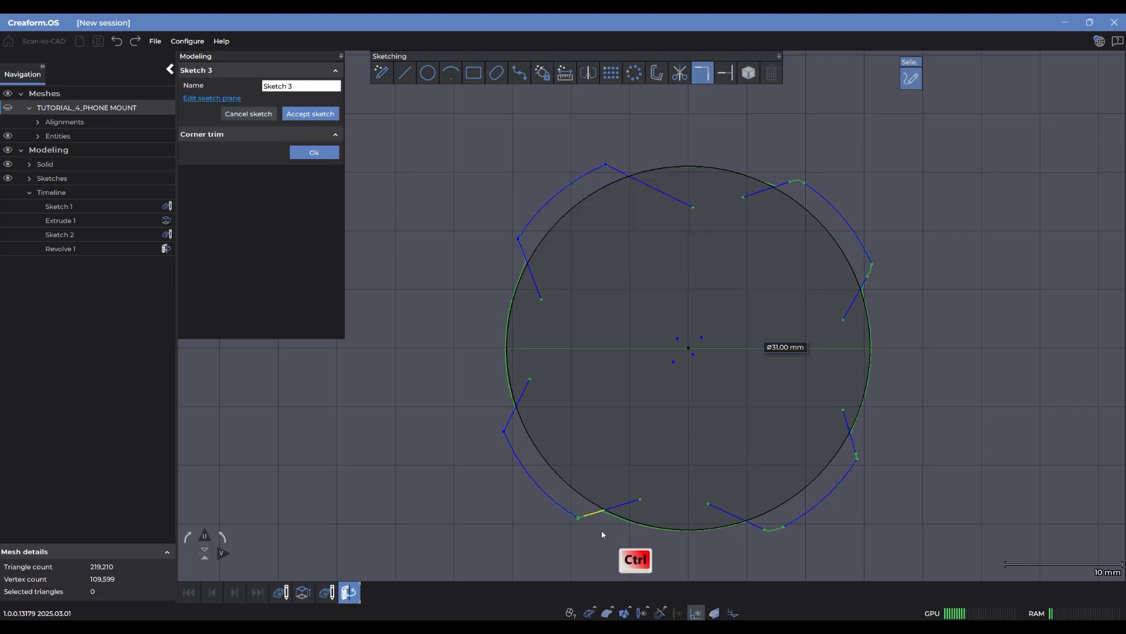
left_click(587, 515, "ctrl")
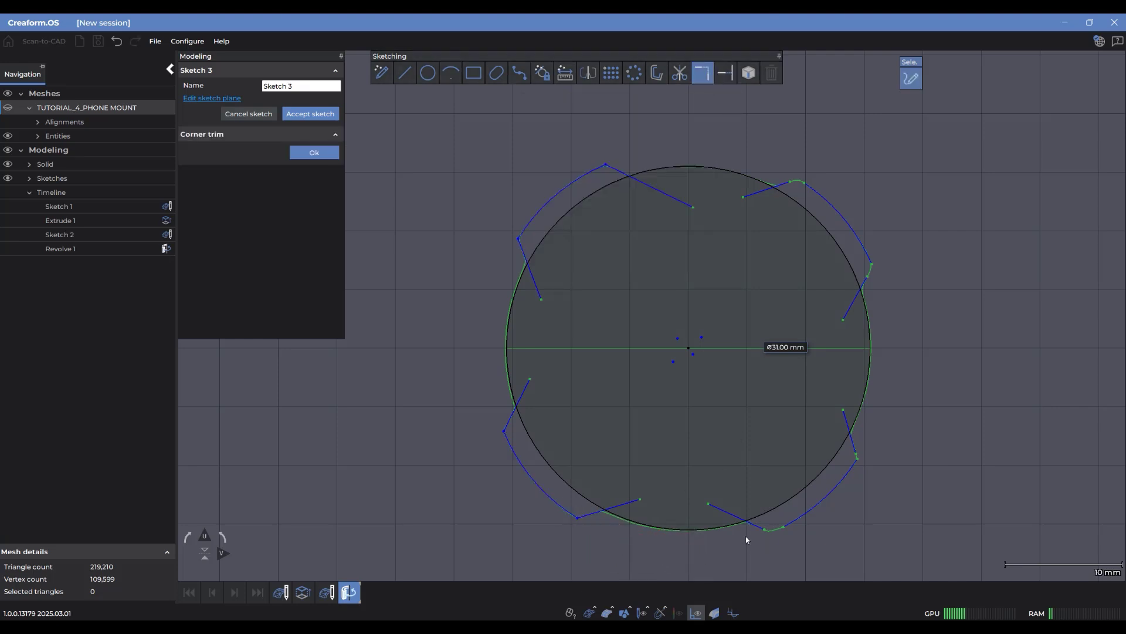
left_click(760, 526, "ctrl")
left_click(863, 469, "ctrl")
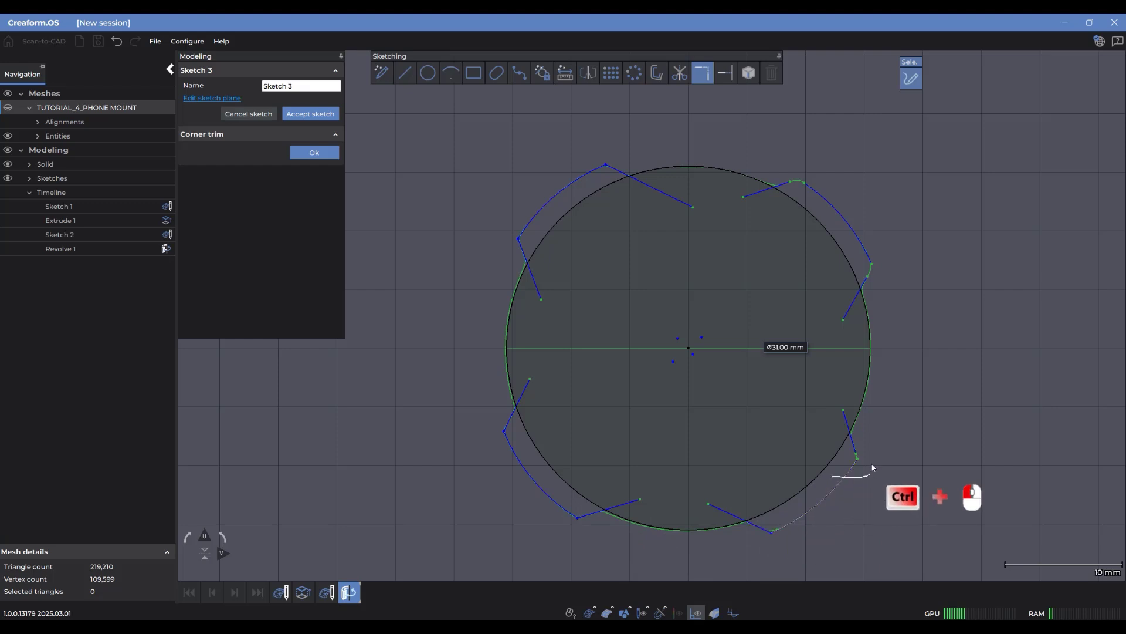
left_click(872, 270, "ctrl")
left_click(797, 186, "ctrl")
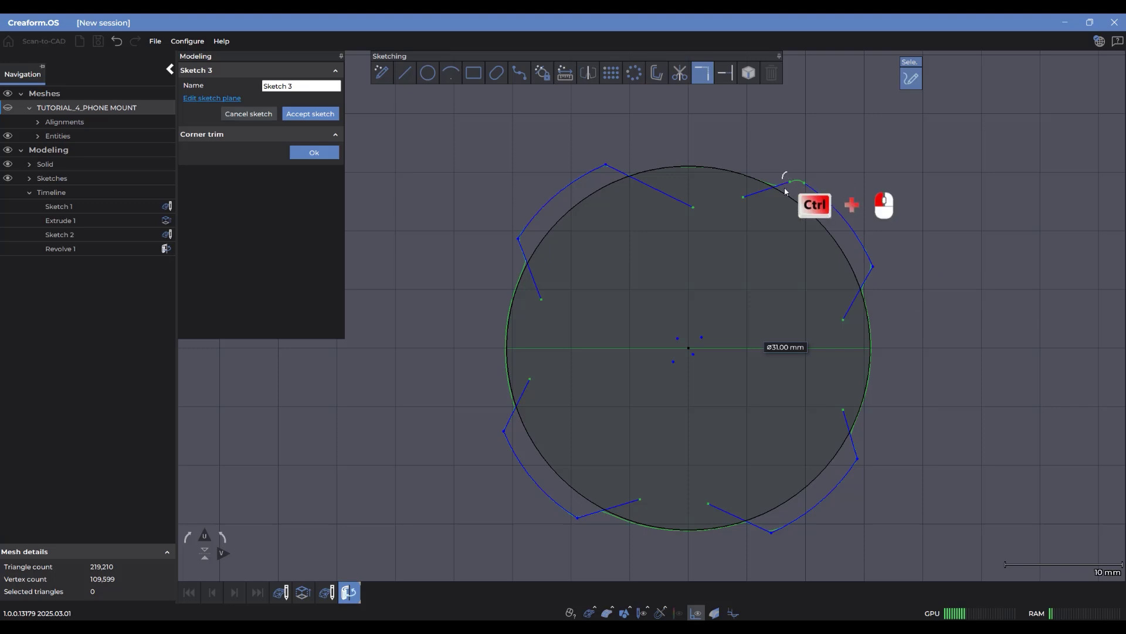
left_click(679, 73)
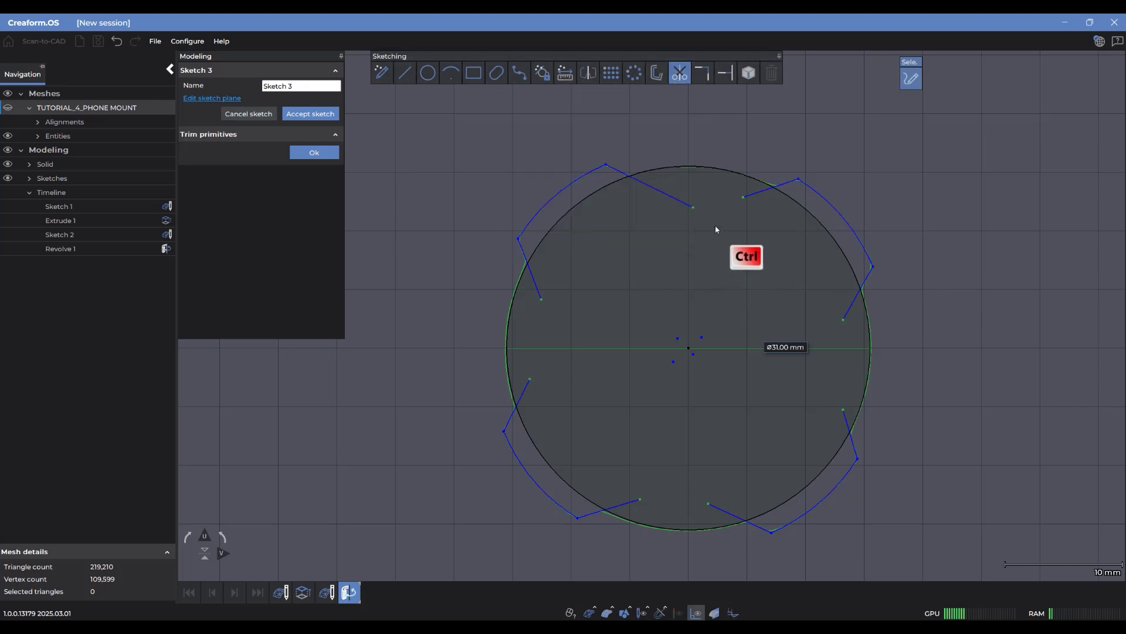
Trim away the crossed segments on all four sides of the circle, leaving a closed four-notched outline
mouse_move(695, 180)
left_mouse_down("ctrl")
mouse_move(535, 292)
mouse_move(552, 230)
left_mouse_up("ctrl")
mouse_move(518, 376)
left_mouse_down("ctrl")
mouse_move(545, 469)
mouse_move(597, 478)
mouse_move(626, 505)
left_mouse_up("ctrl")
mouse_move(695, 511)
left_mouse_down("ctrl")
mouse_move(811, 474)
mouse_move(842, 448)
mouse_move(846, 417)
left_mouse_up("ctrl")
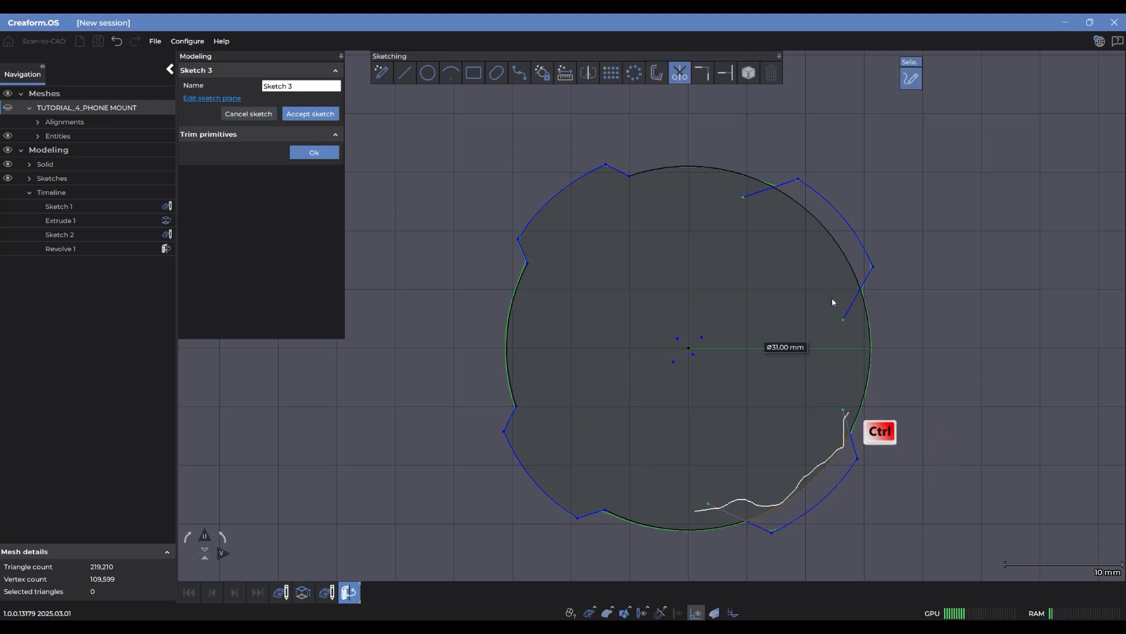
mouse_move(855, 310)
left_mouse_down("ctrl")
mouse_move(849, 256)
mouse_move(749, 189)
left_mouse_up("ctrl")
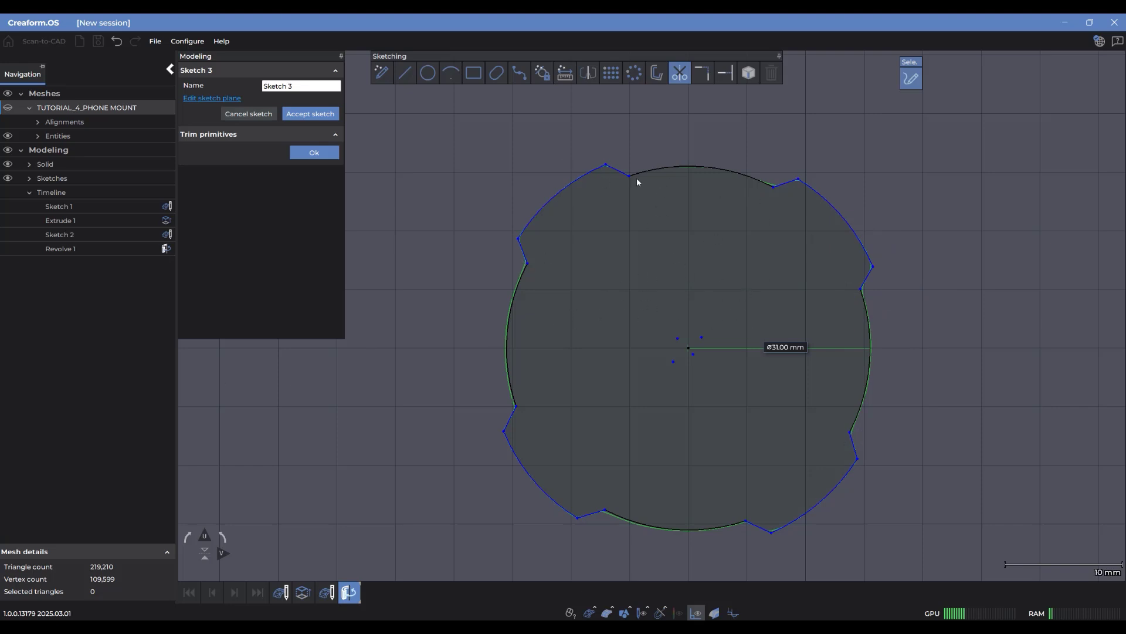
left_click(331, 157)
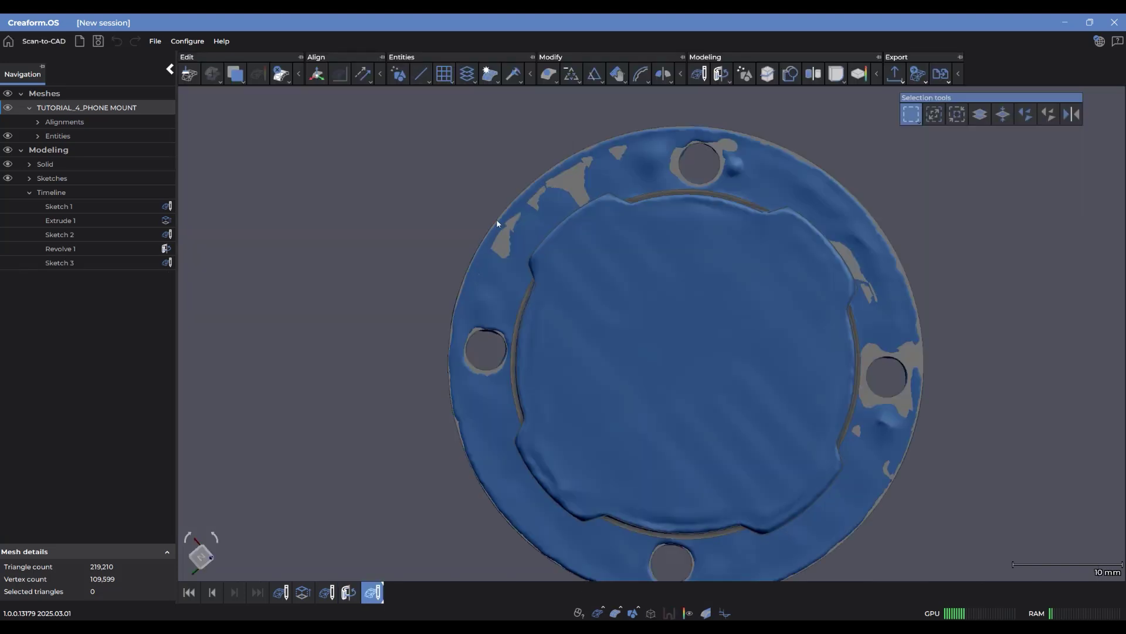
Extrude Sketch 3 one-sided to −1.97 mm, matched to the scan's cap, as Extrude 2
scroll(495, 221, "down", 3)
left_click_drag(585, 307, 666, 113)
left_click(723, 74)
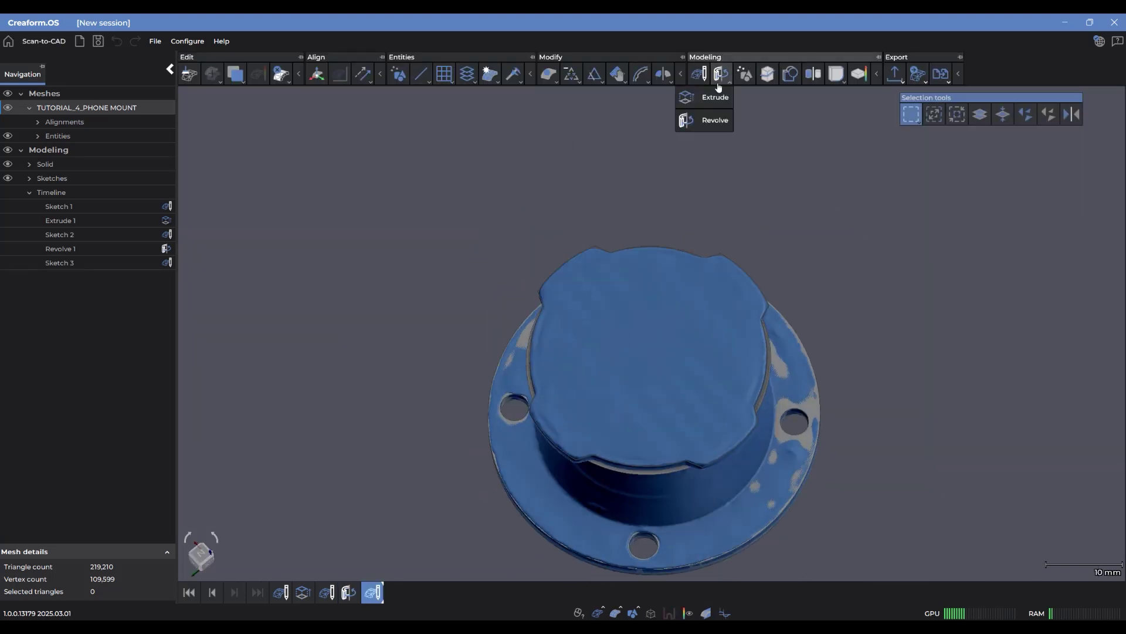
left_click(701, 101)
mouse_move(662, 313)
left_mouse_down()
mouse_move(678, 259)
mouse_move(674, 296)
left_mouse_up()
scroll(744, 319, "up", 3)
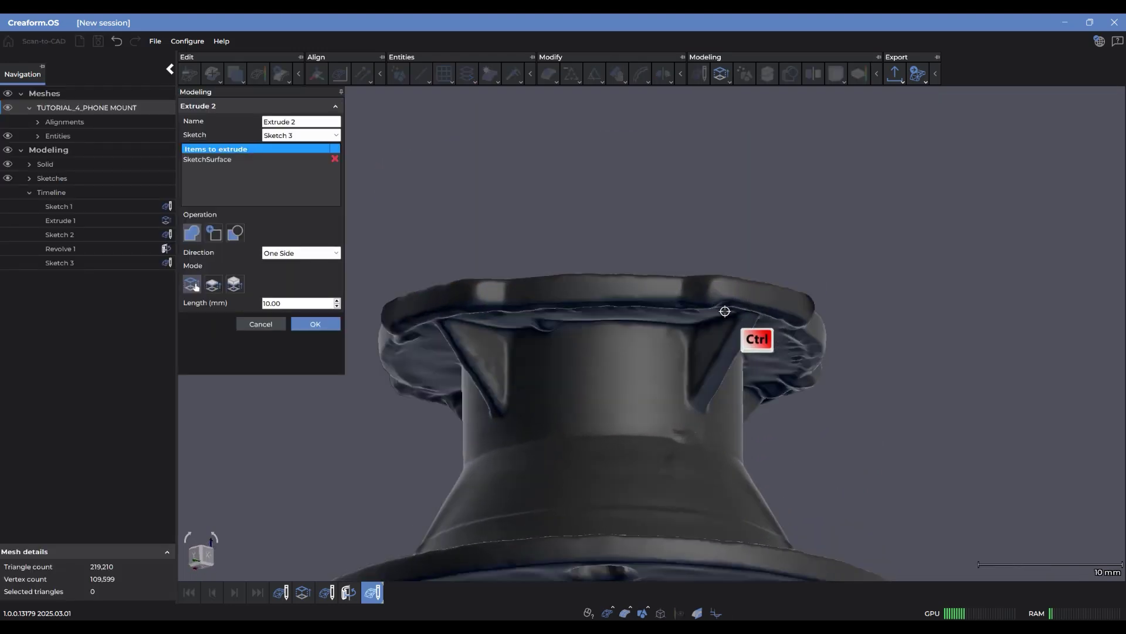
left_click(692, 312, "ctrl")
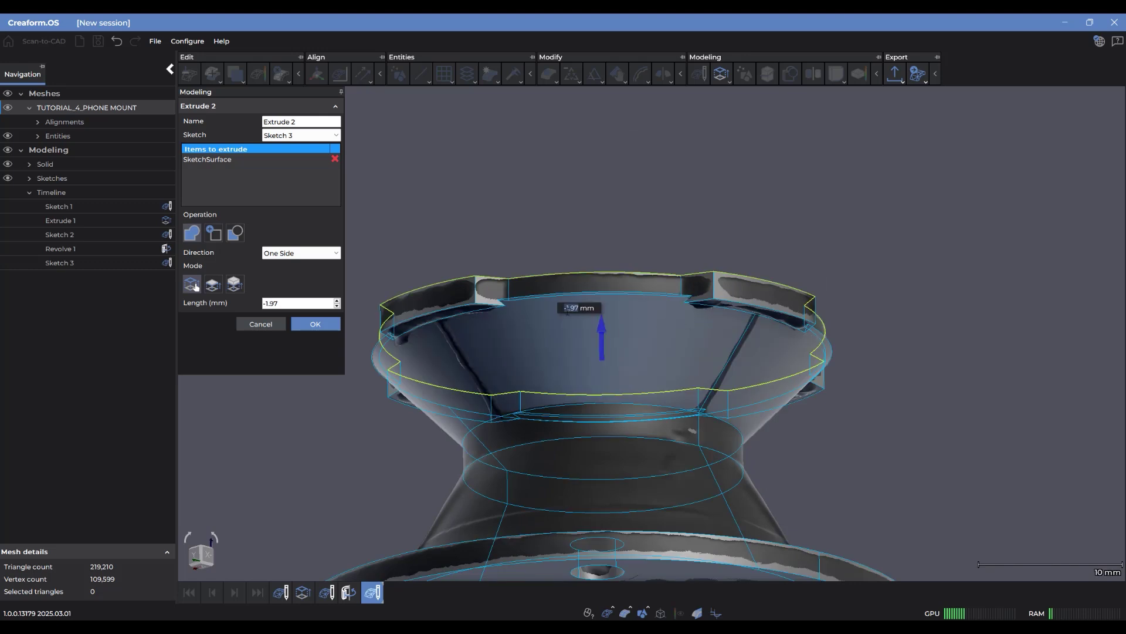
left_click(315, 324)
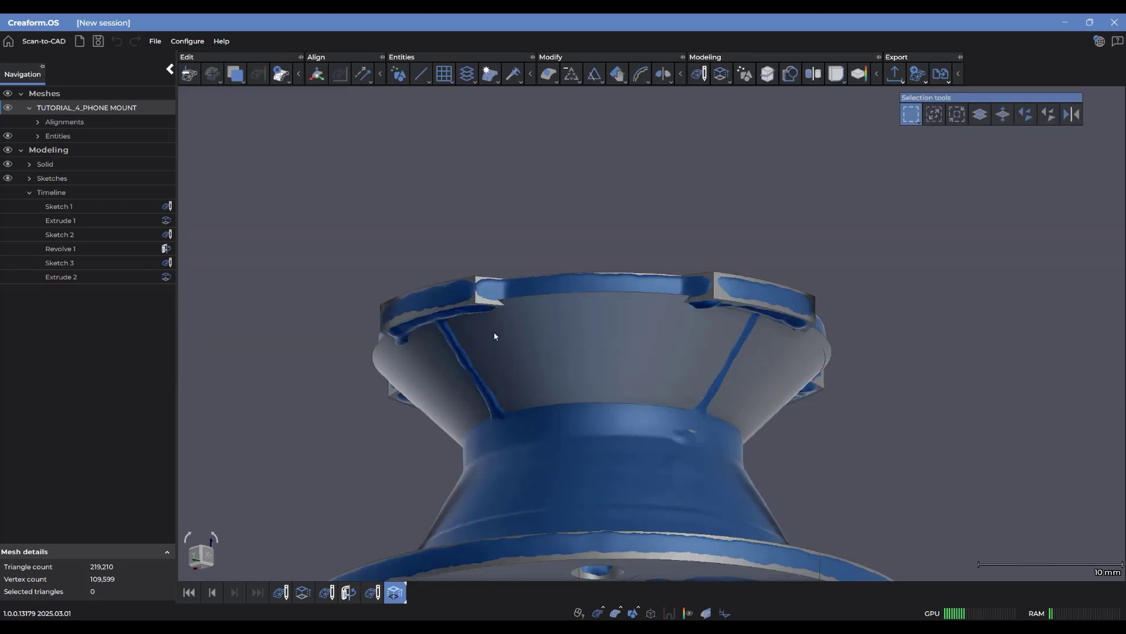
left_click_drag(531, 326, 608, 309)
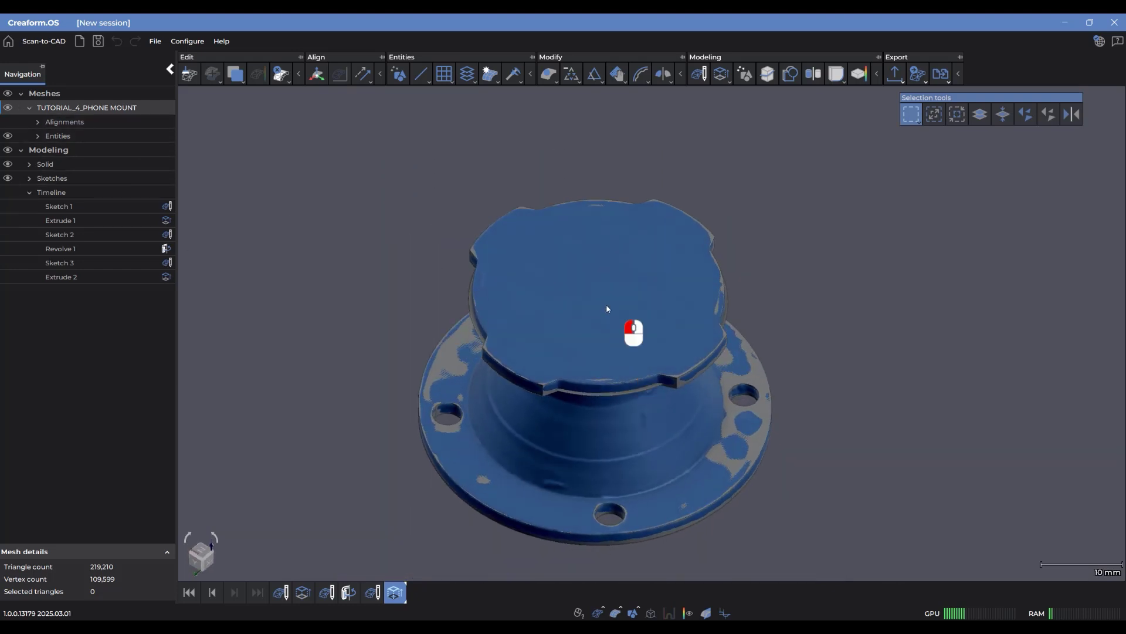
Hide the scan mesh, view the solid from the side, and open Sketch 2's options in the timeline
left_click(8, 108)
mouse_move(643, 290)
left_mouse_down()
mouse_move(653, 324)
mouse_move(653, 309)
left_mouse_up()
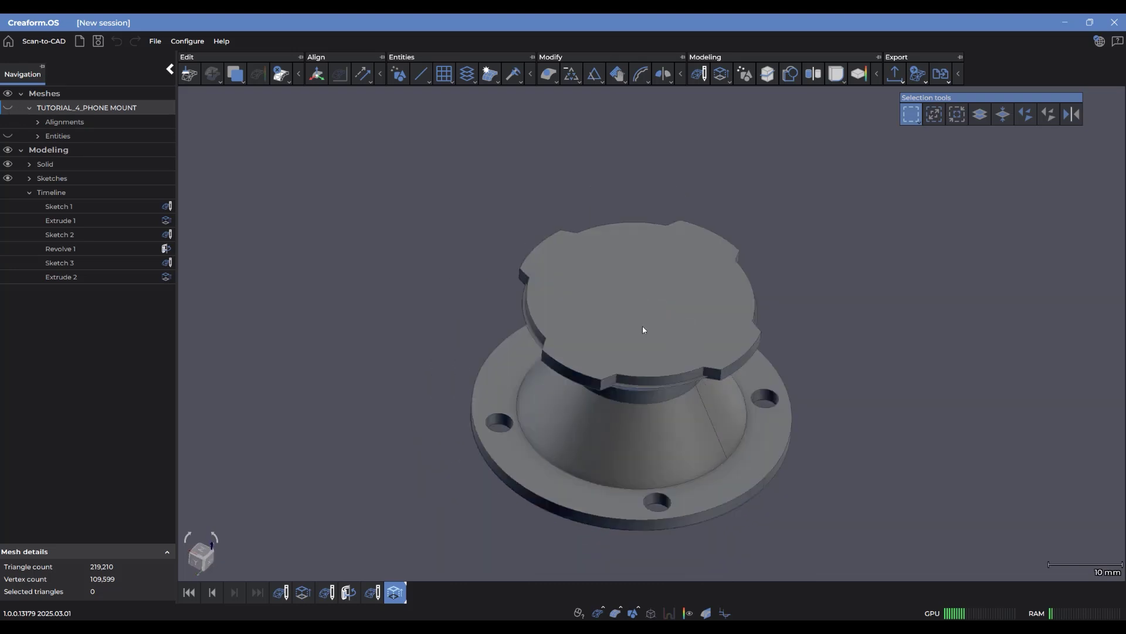
left_click_drag(625, 323, 456, 339)
scroll(623, 316, "up", 5)
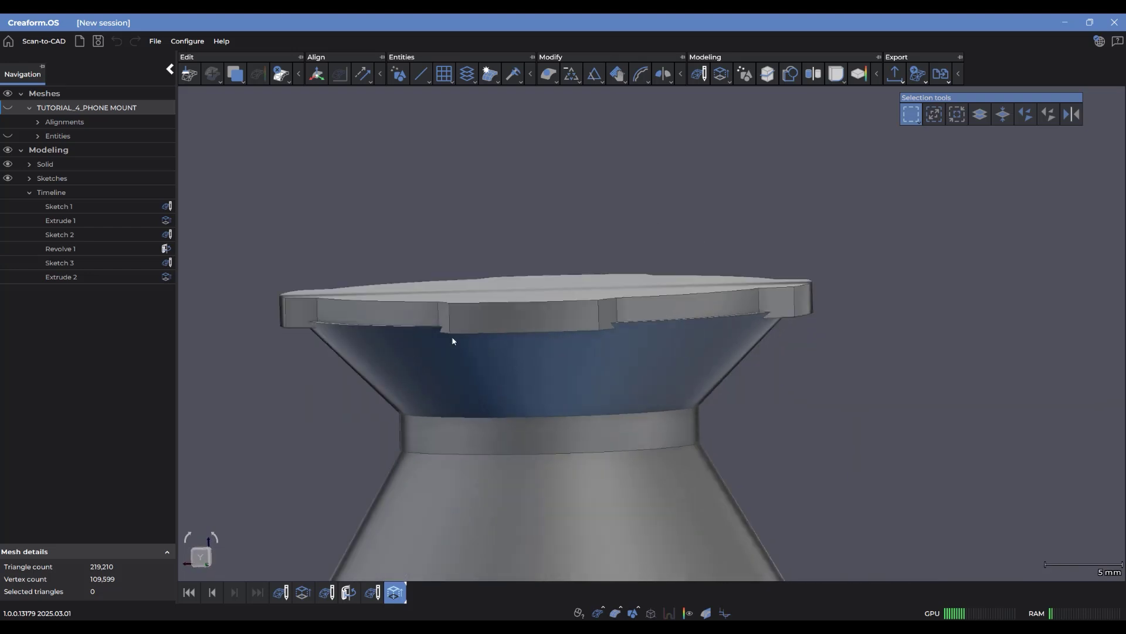
scroll(345, 332, "up", 3)
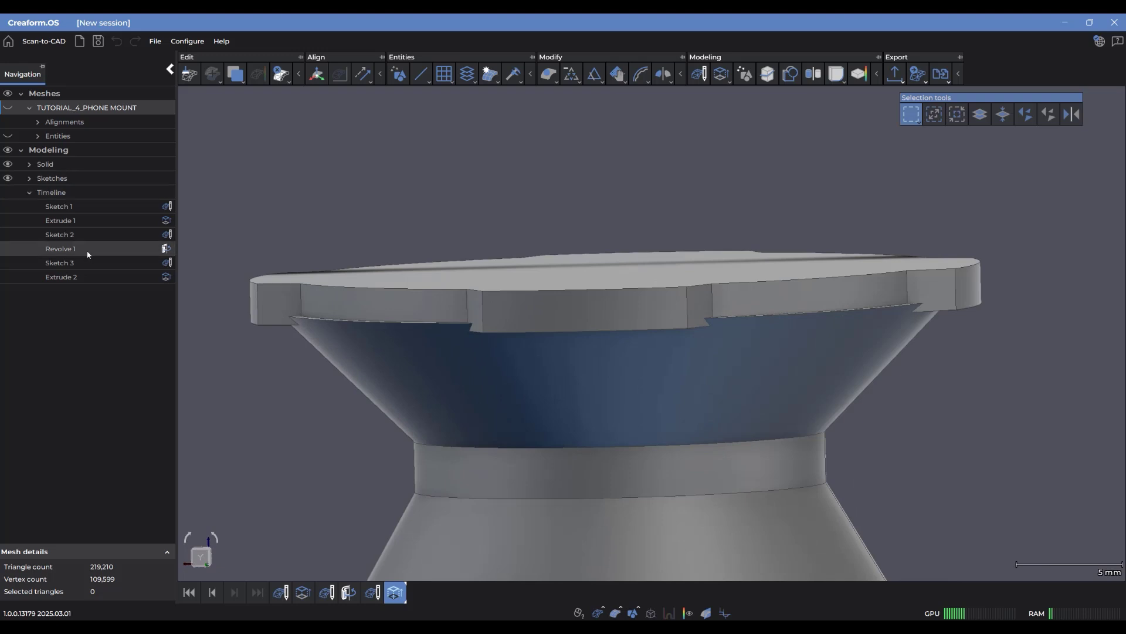
left_click(72, 235)
right_click(72, 235)
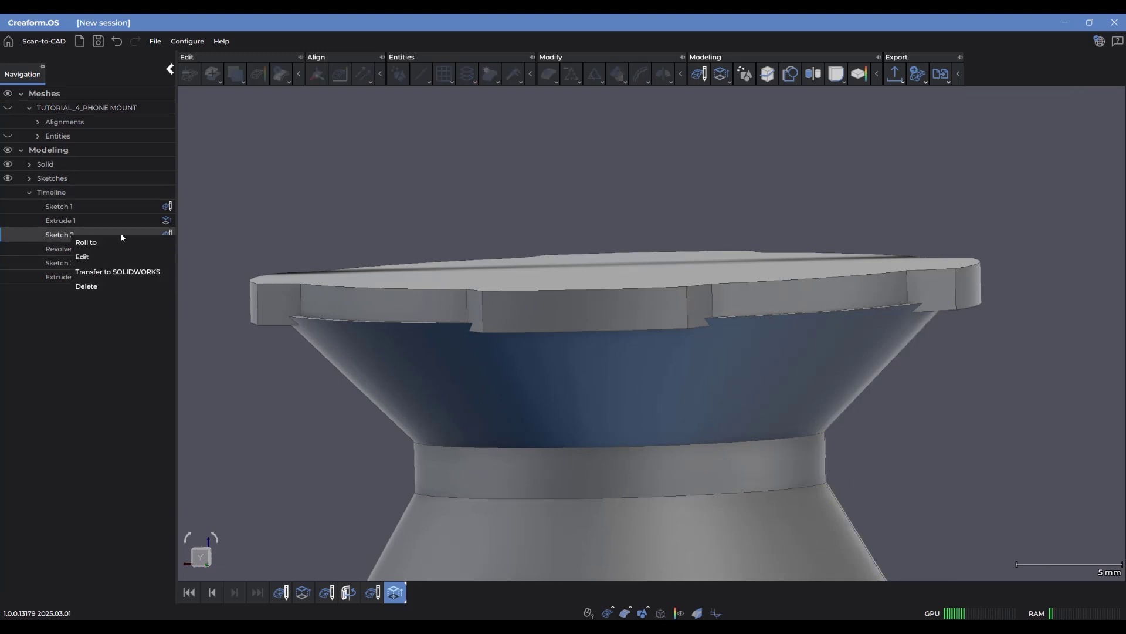
Drag Sketch 2's profile top edge lower, then view the updated revolved body tilted
left_click(95, 256)
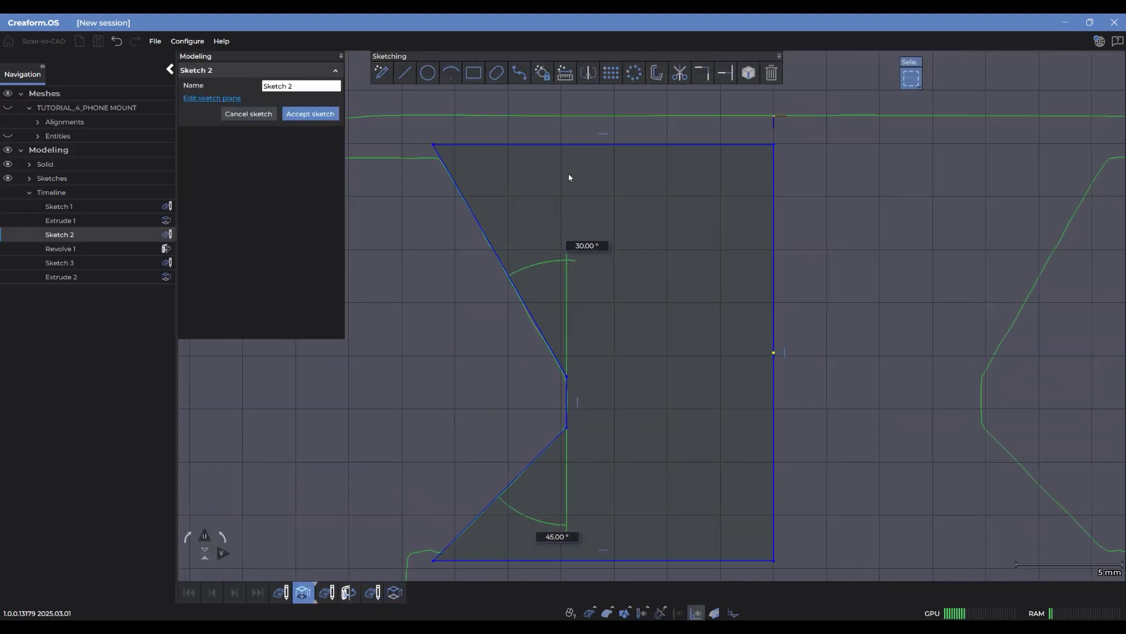
left_click_drag(573, 152, 572, 159)
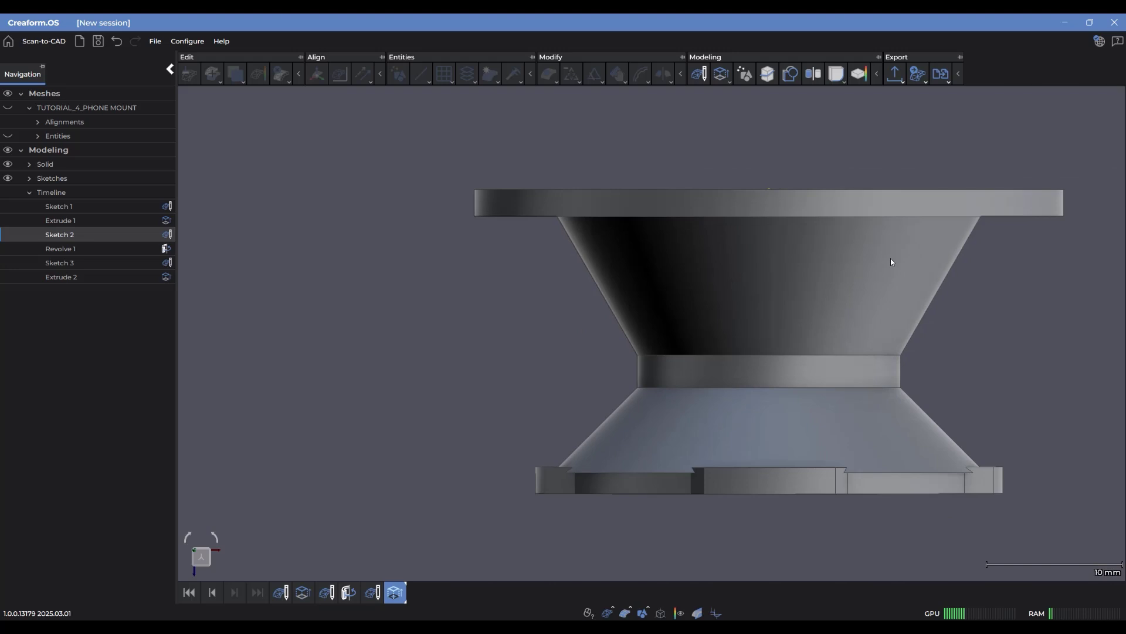
scroll(890, 258, "down", 3)
middle_click_drag(860, 276, 662, 427)
scroll(668, 388, "up", 2)
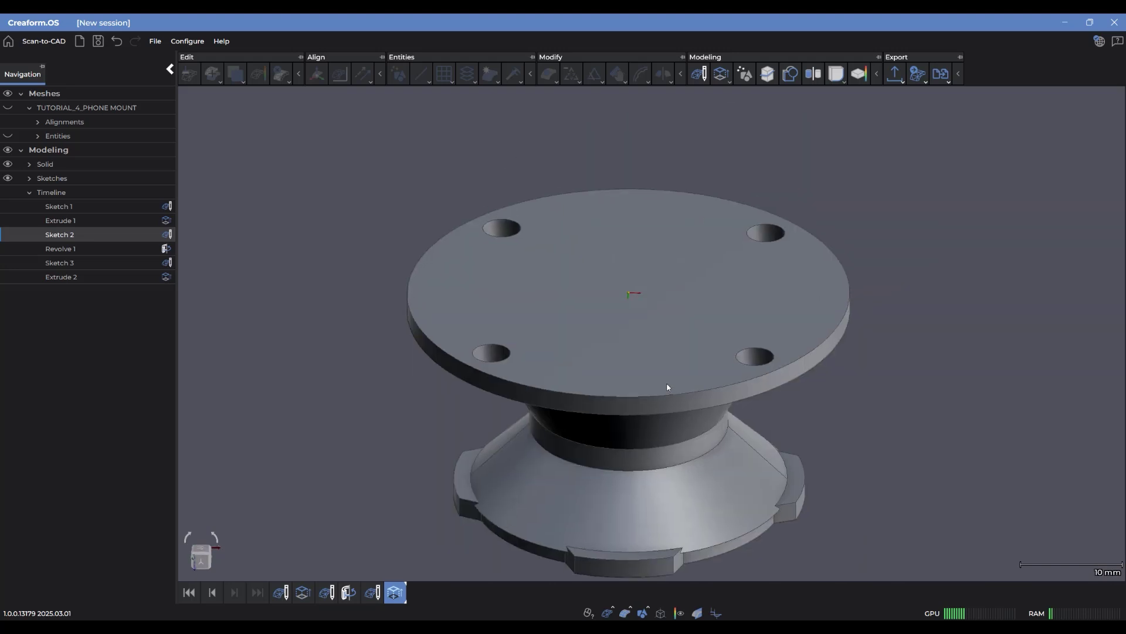
middle_click_drag(668, 386, 643, 322)
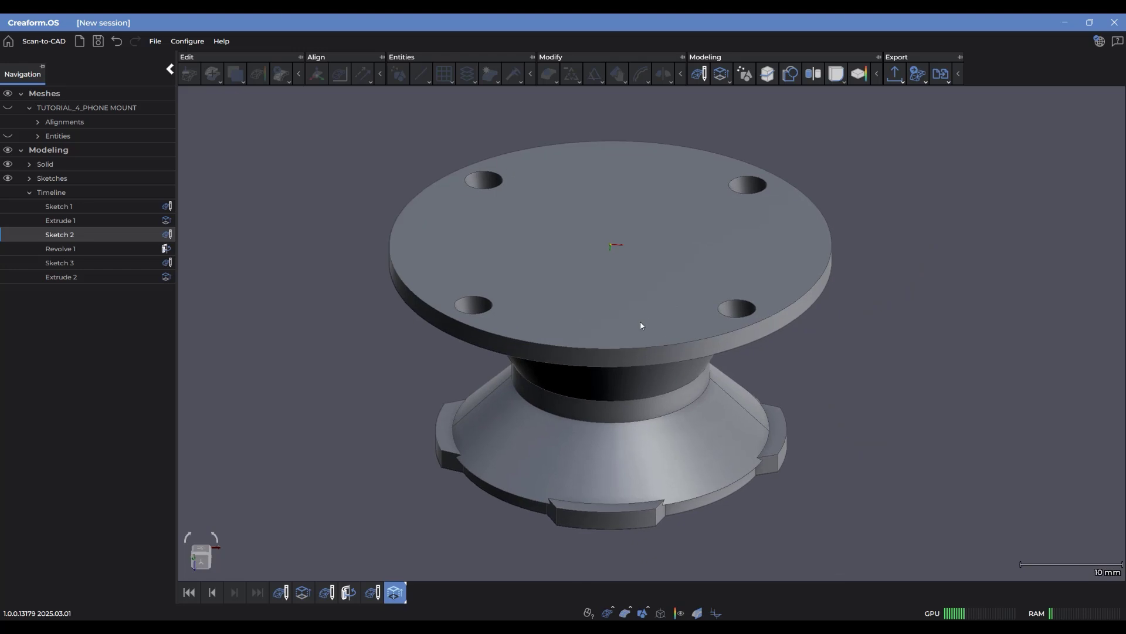